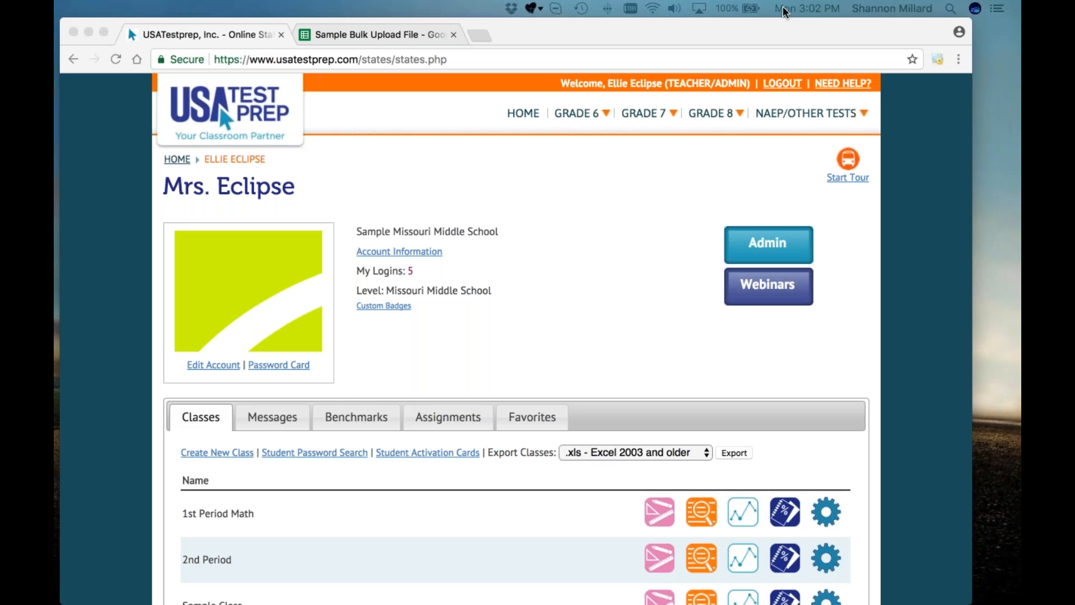
Step: In Account Admin, disallow teachers giving themselves admin privileges and students editing their own accounts
click(641, 328)
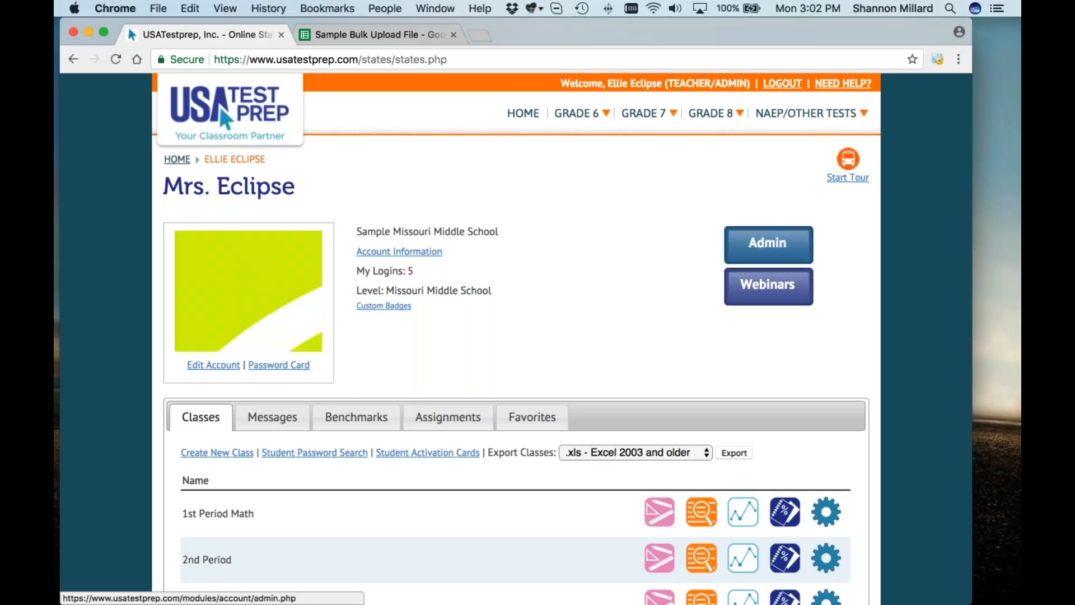
click(771, 249)
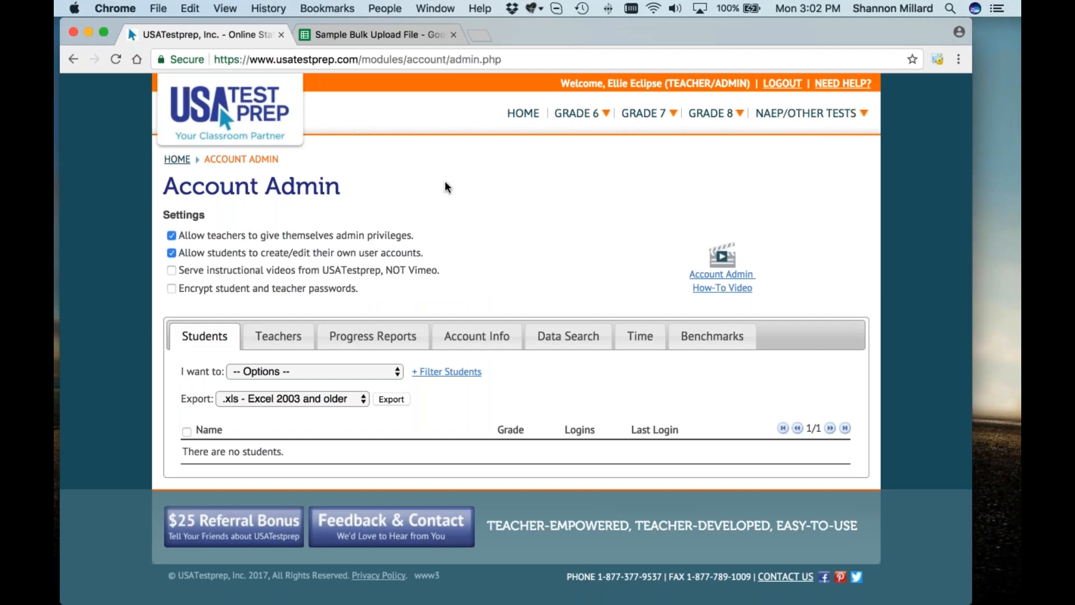
click(401, 234)
drag(414, 236, 182, 236)
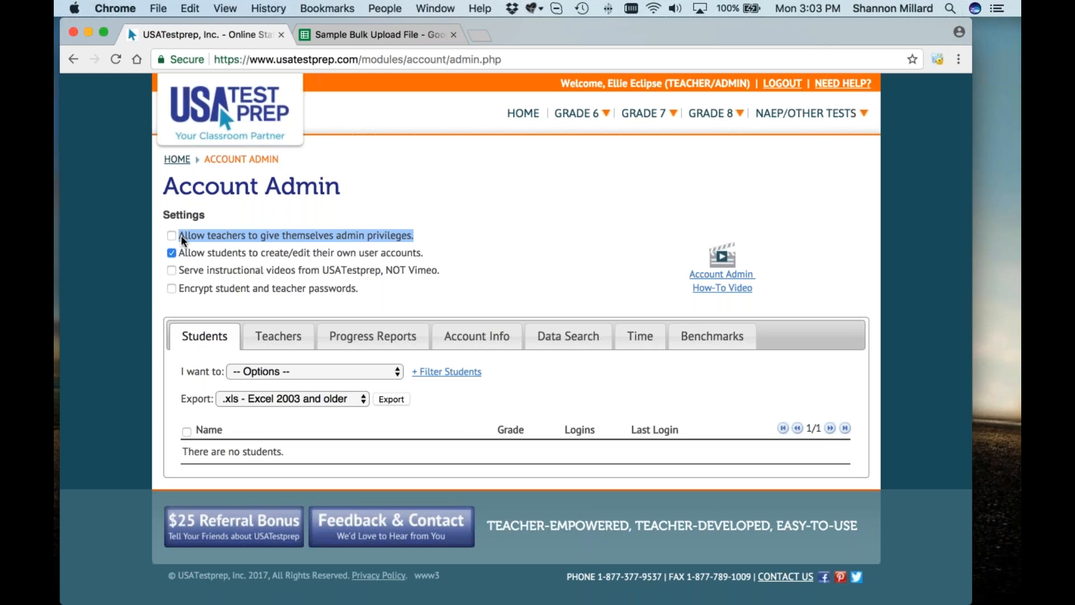
click(292, 251)
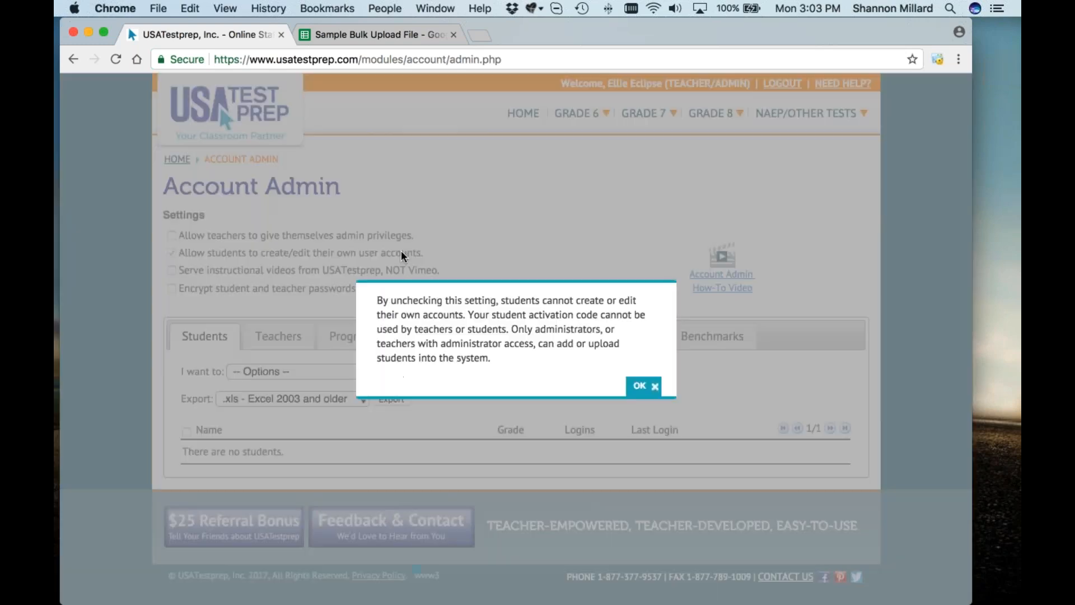
Step: Dismiss the warning and re-check 'Allow students to create/edit their own user accounts'
click(441, 253)
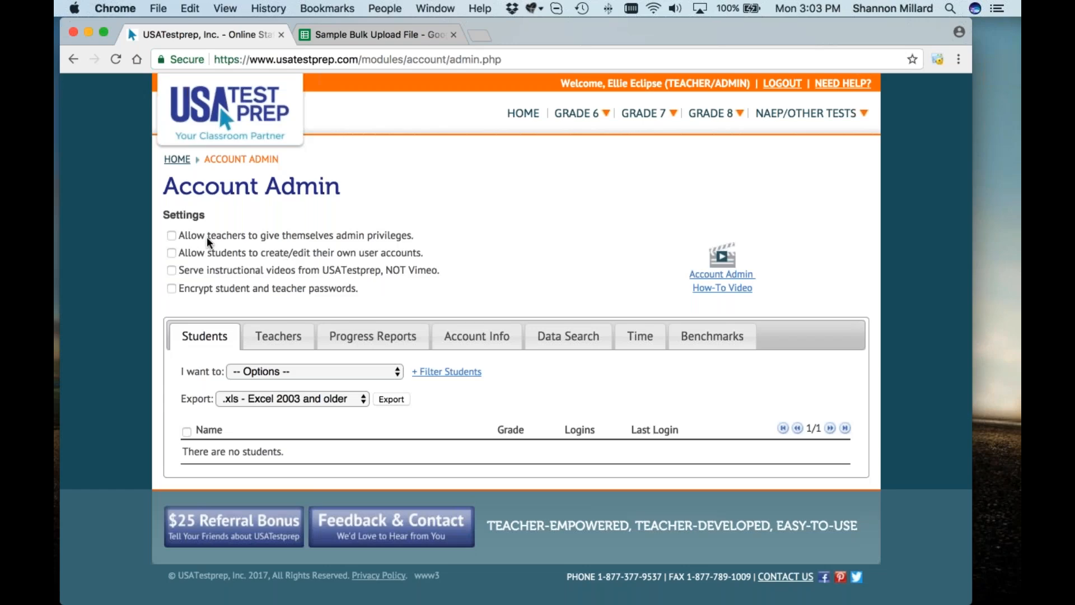
click(417, 253)
drag(432, 254, 181, 258)
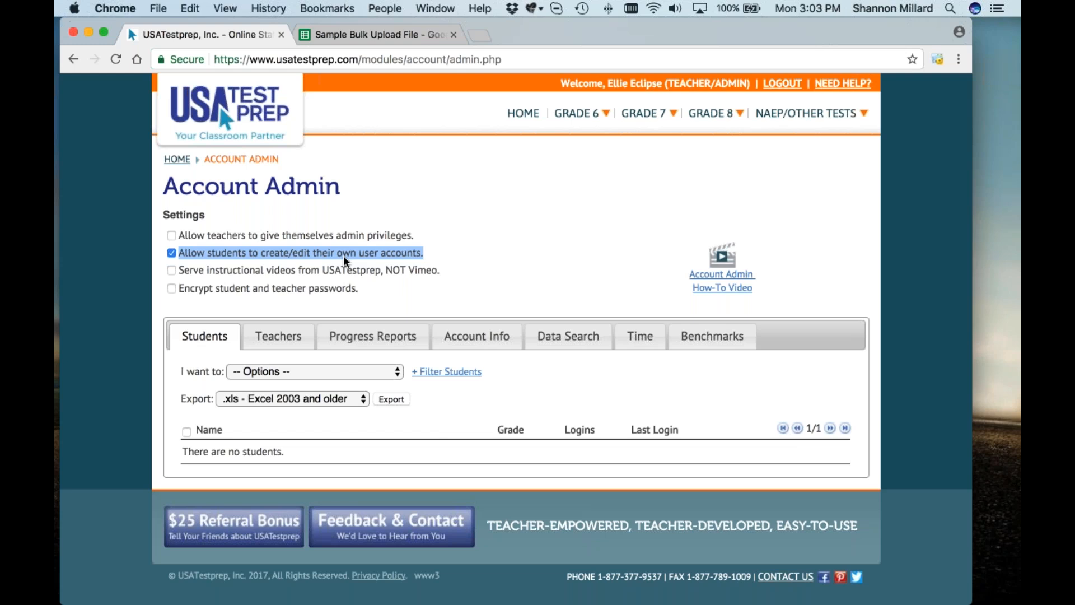
click(435, 272)
Step: Check 'Serve instructional videos from USATestprep, NOT Vimeo', leaving password encryption unchecked
drag(435, 272, 177, 271)
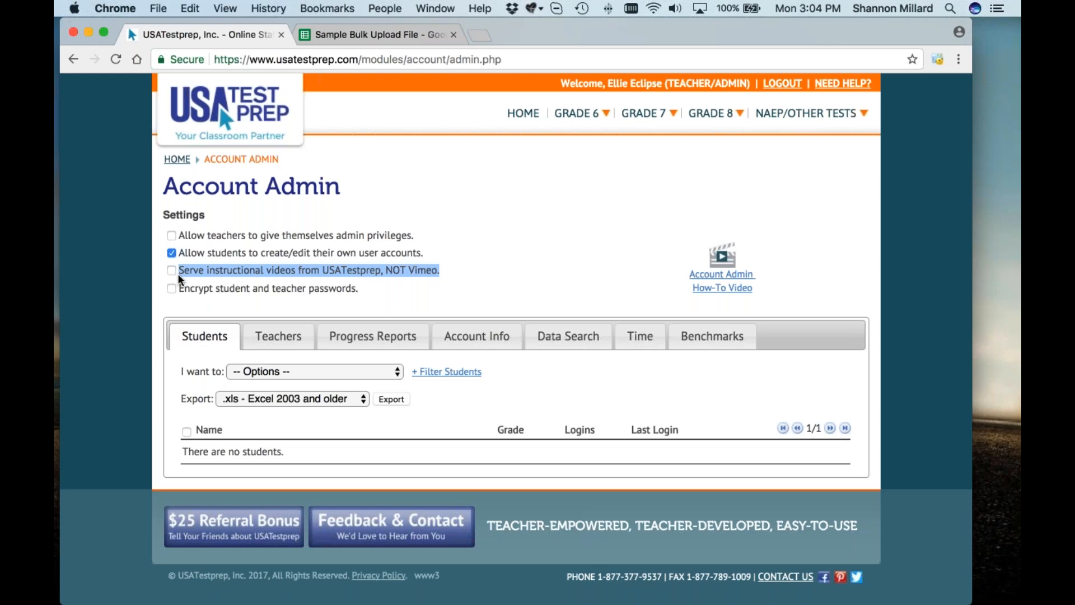
click(284, 273)
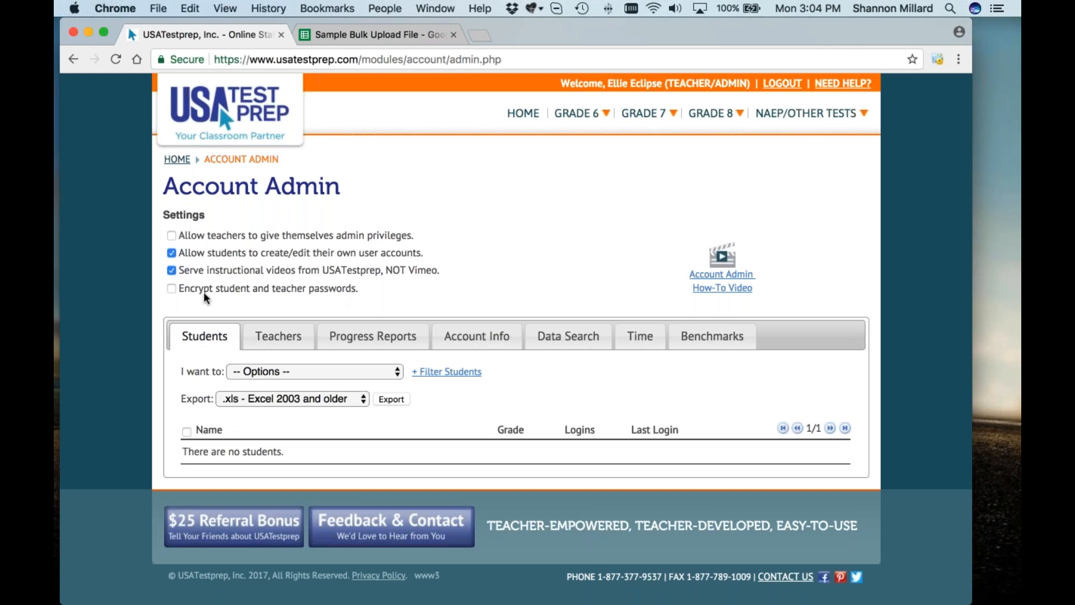
drag(203, 291, 190, 291)
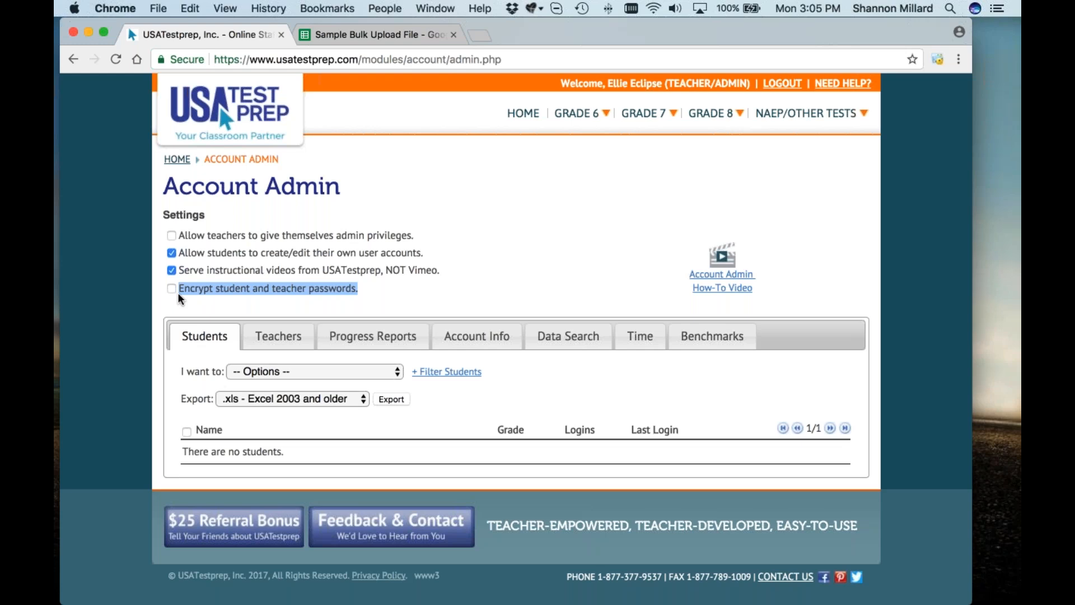
click(241, 287)
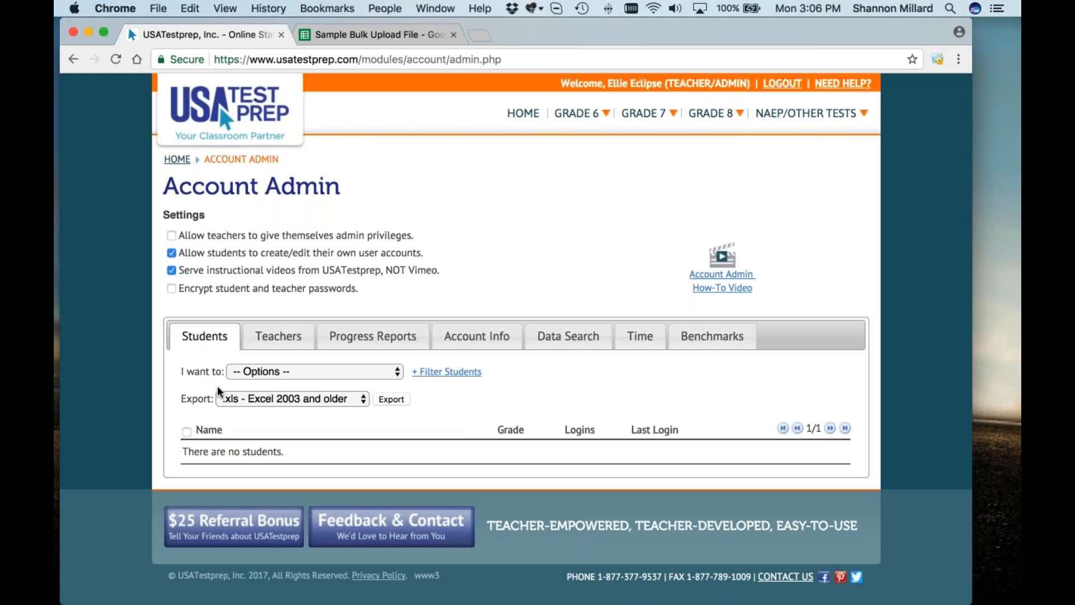
Step: Open the 'I want to' Options dropdown on the Students tab
click(263, 371)
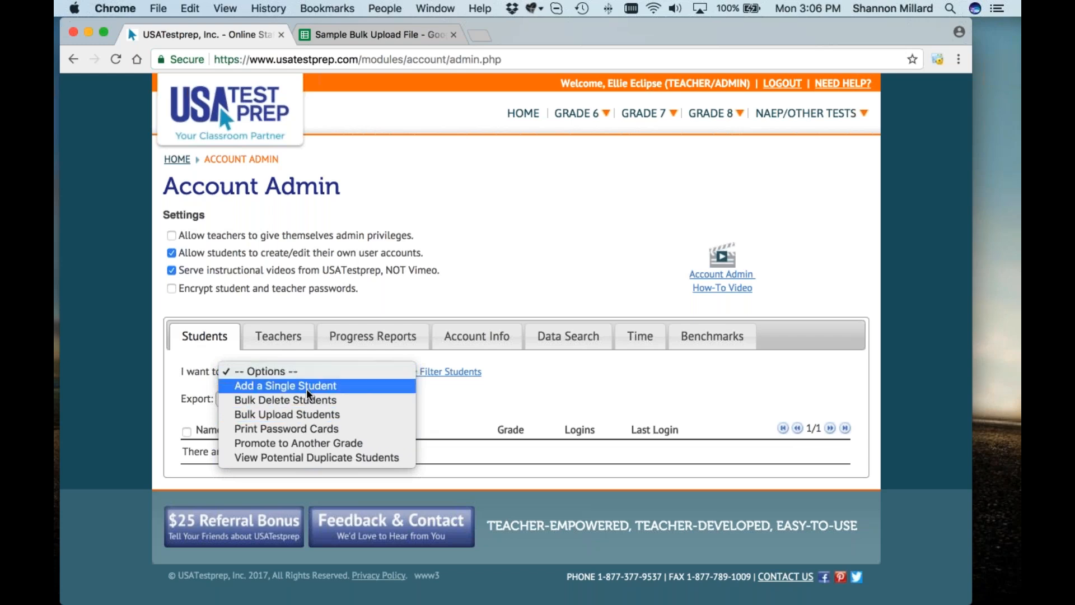
Step: Choose 'Bulk Upload Students' from the Options dropdown
click(364, 418)
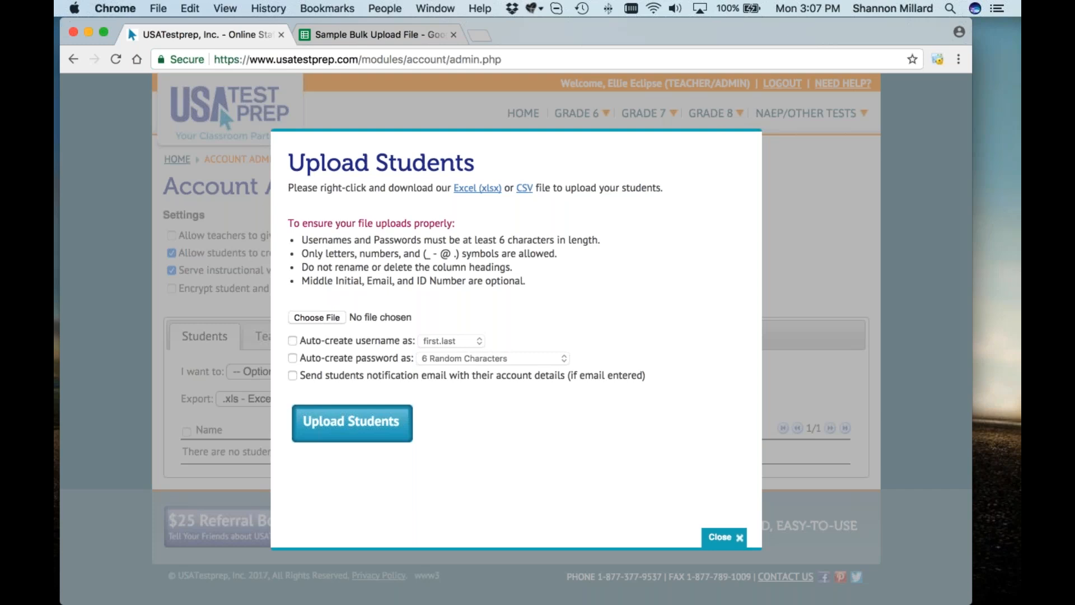
Step: Review the Upload Students rules on username/password length and keeping column headings
drag(303, 238, 553, 240)
click(370, 257)
drag(518, 270, 291, 268)
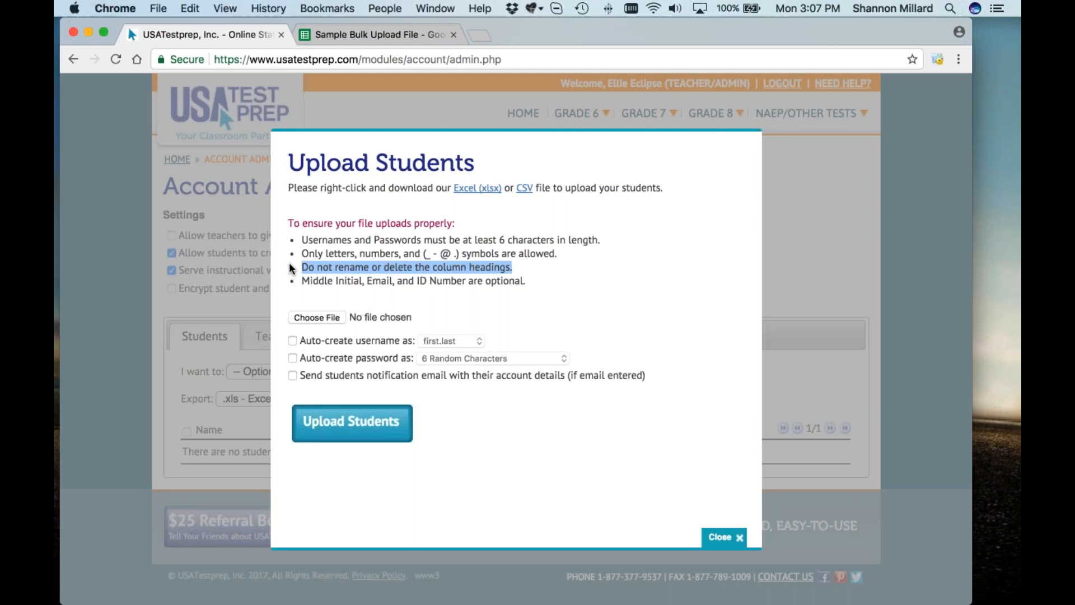
click(291, 268)
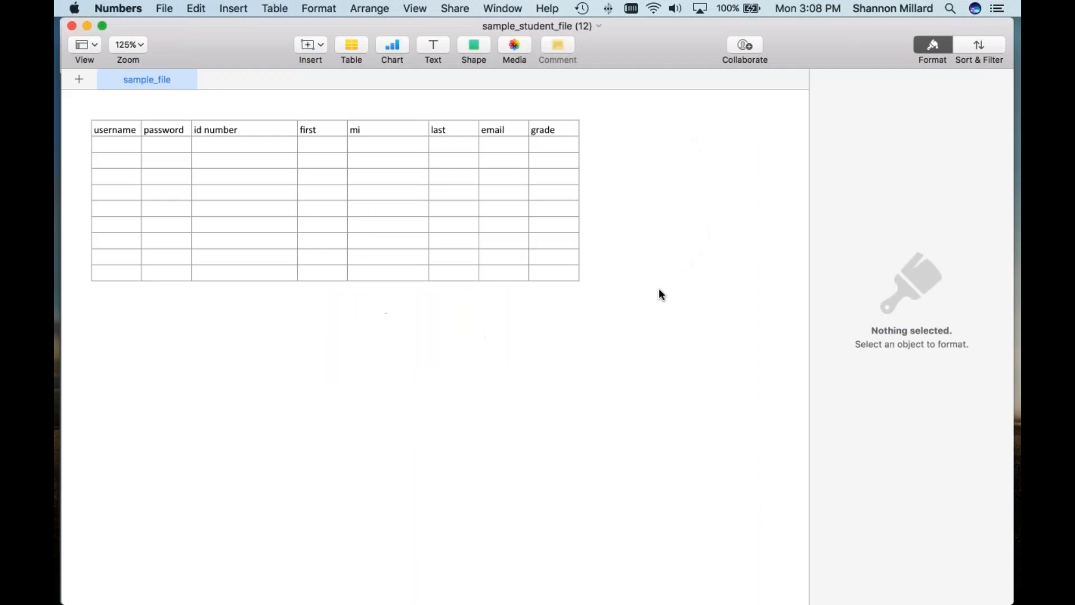
Step: Select the first column (D1–D10) of the sample student table and view its fill options
drag(589, 42, 617, 44)
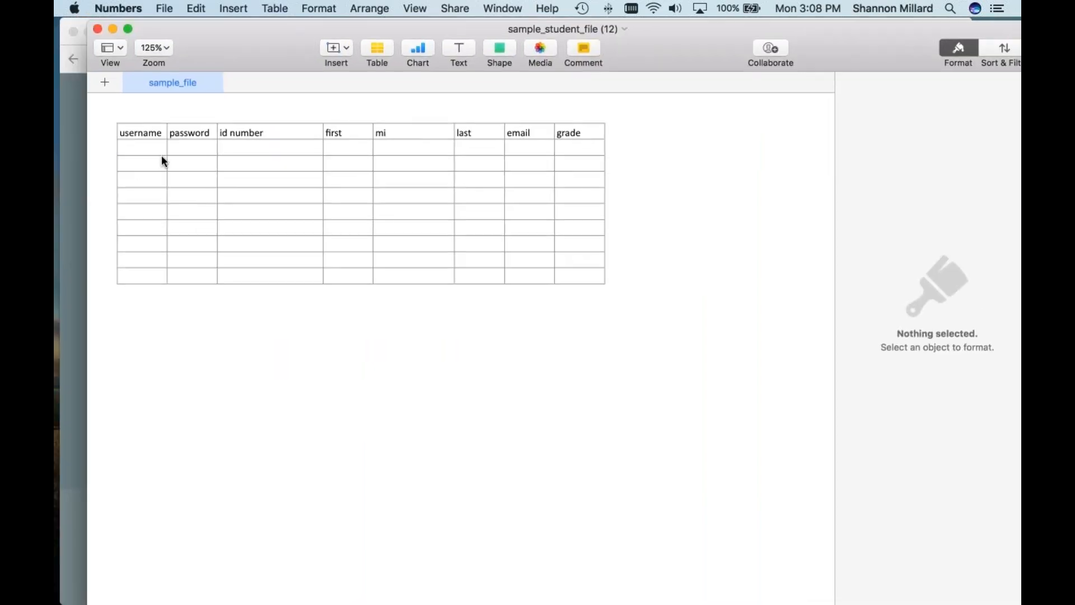
click(123, 147)
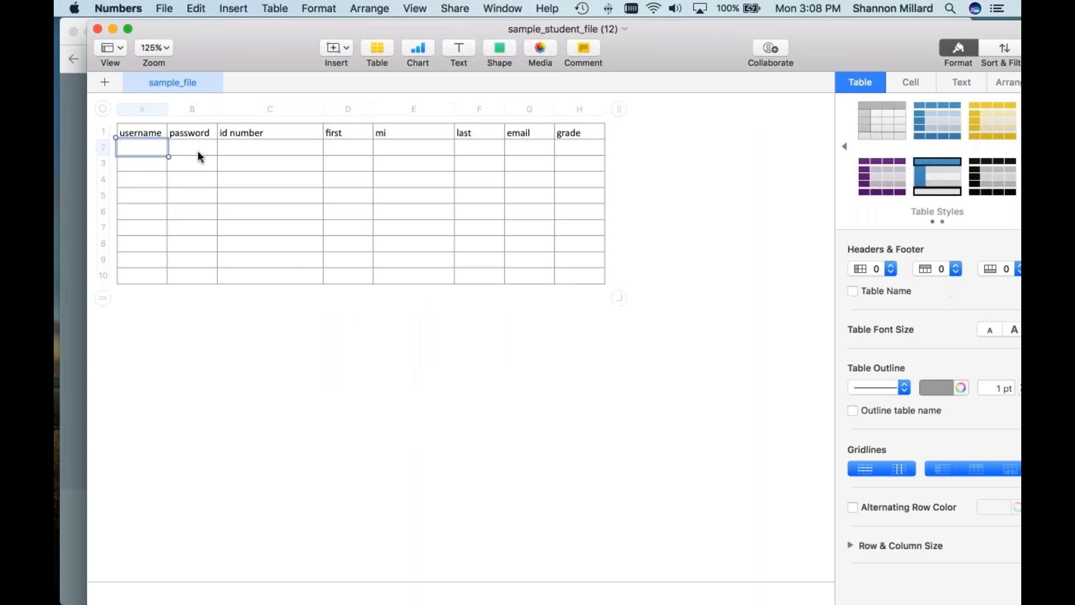
click(151, 133)
key(Tab)
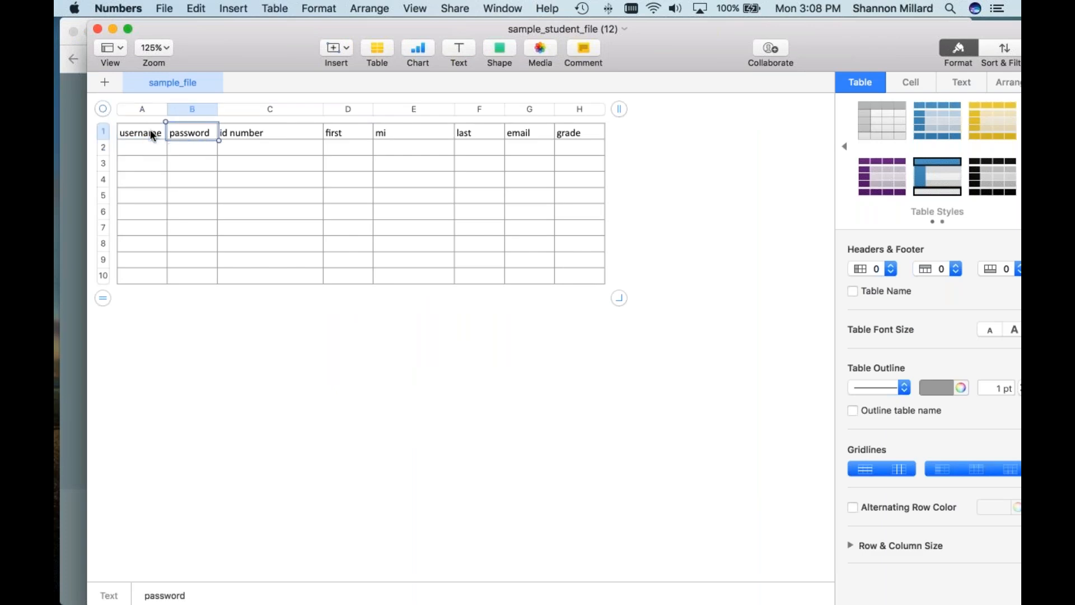
key(Tab)
key(Tab)
key(Tab)
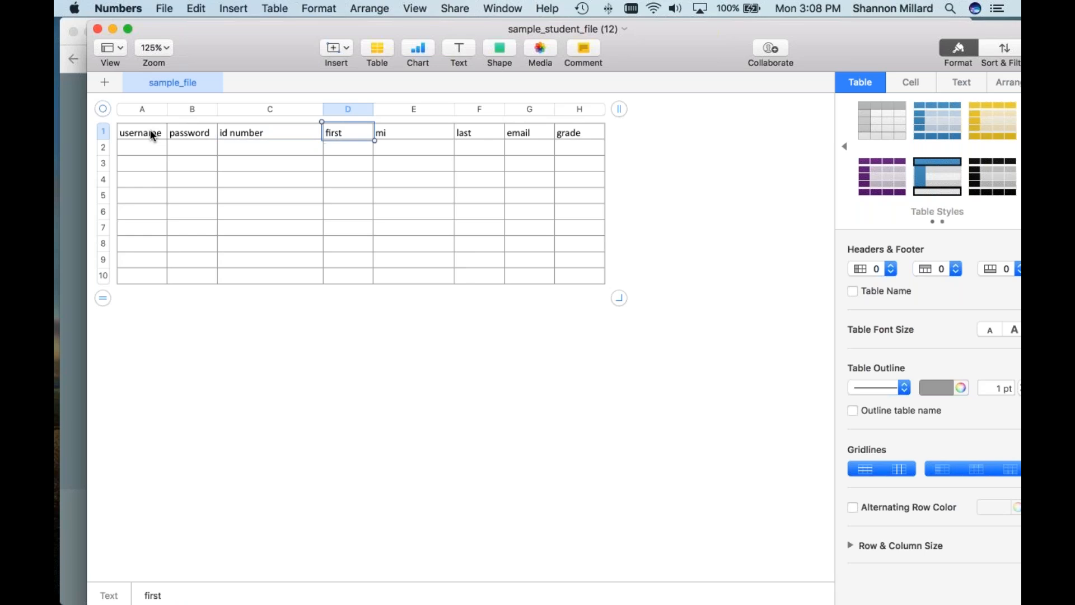
key(Tab)
key(Tab)
key(Tab)
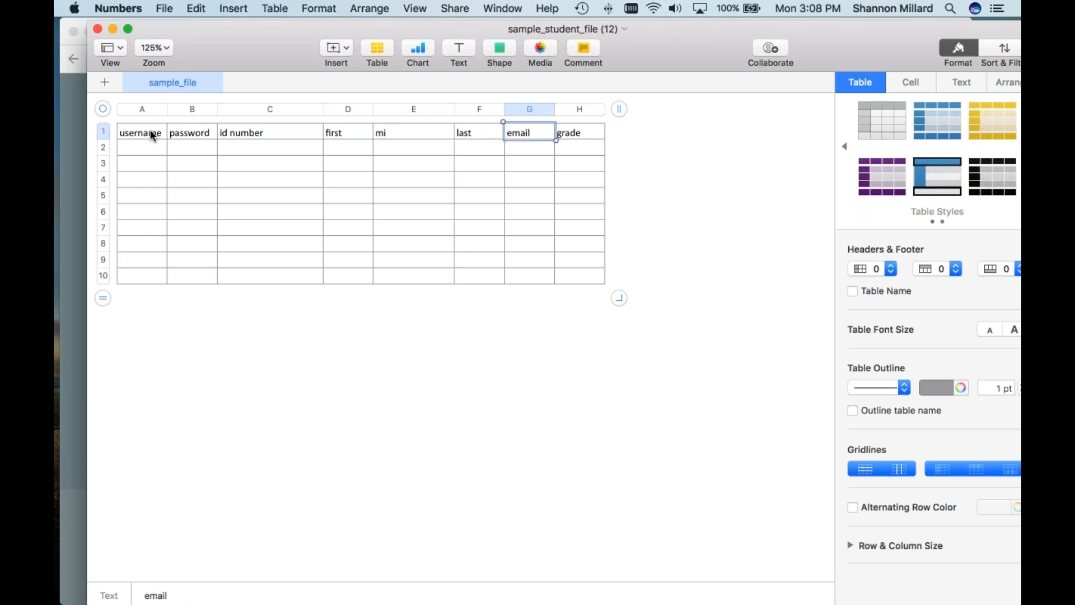
scroll(150, 129, left, 1)
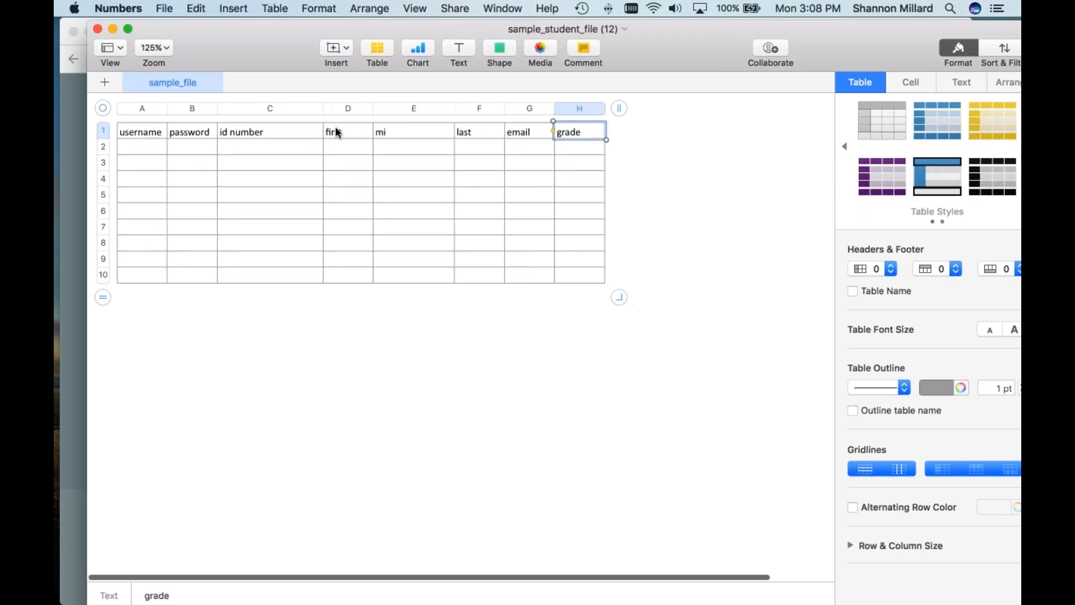
drag(345, 133, 347, 267)
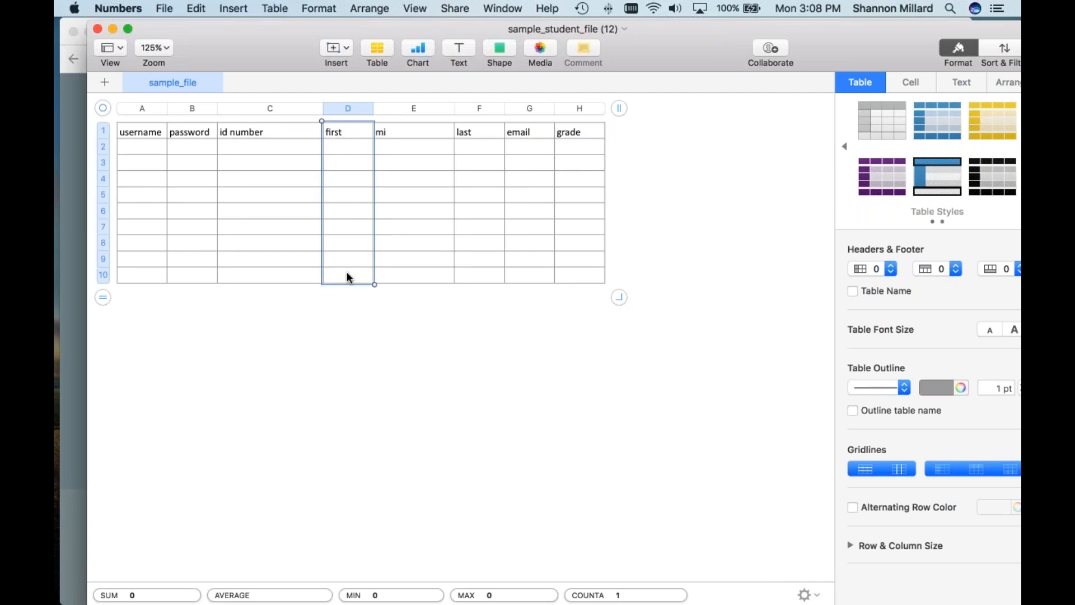
click(911, 82)
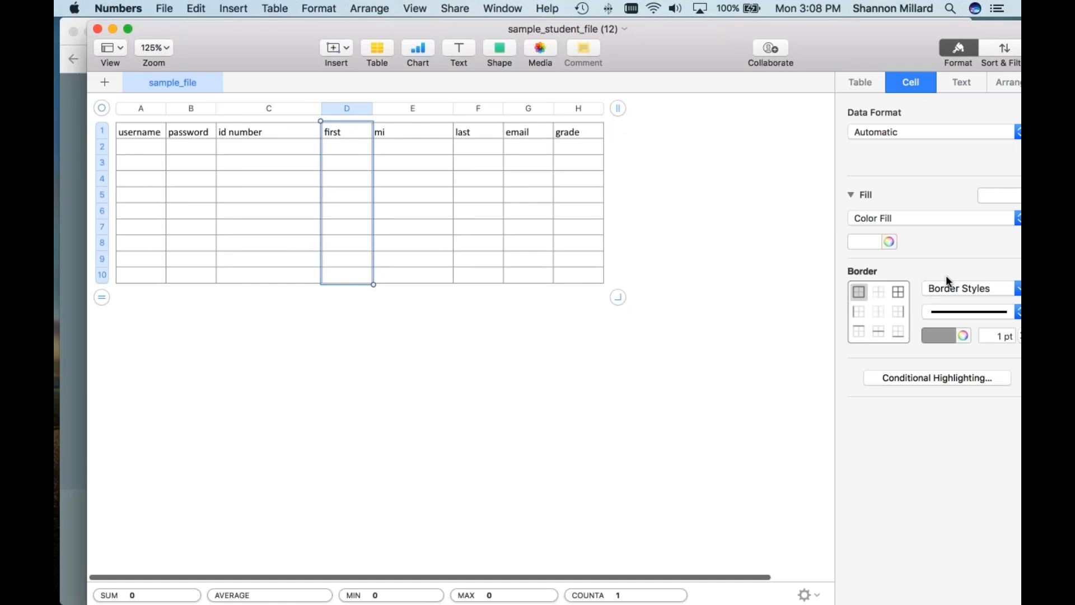
click(945, 221)
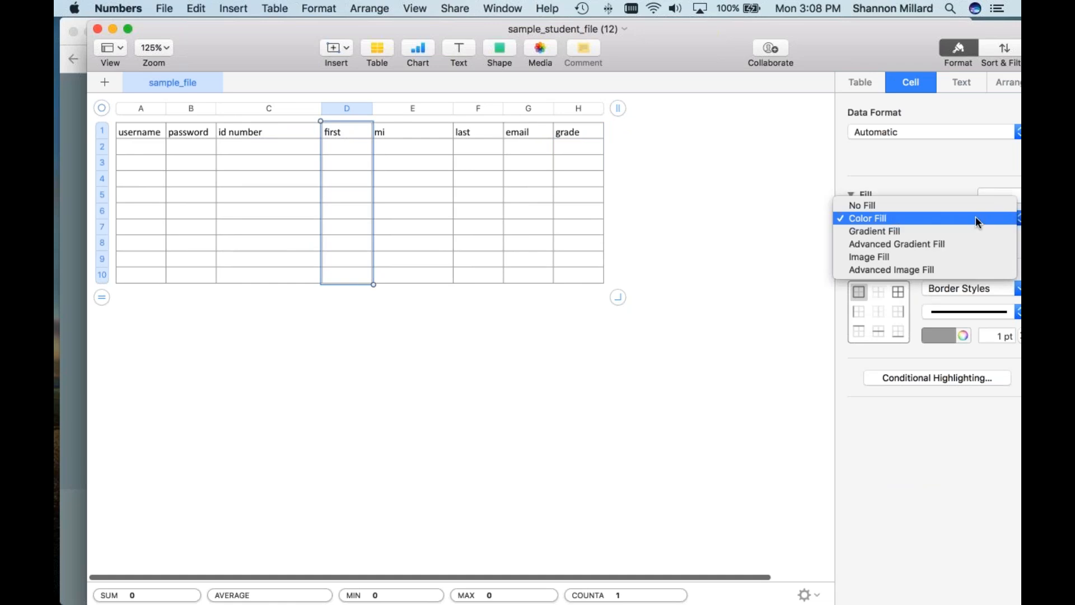
click(995, 181)
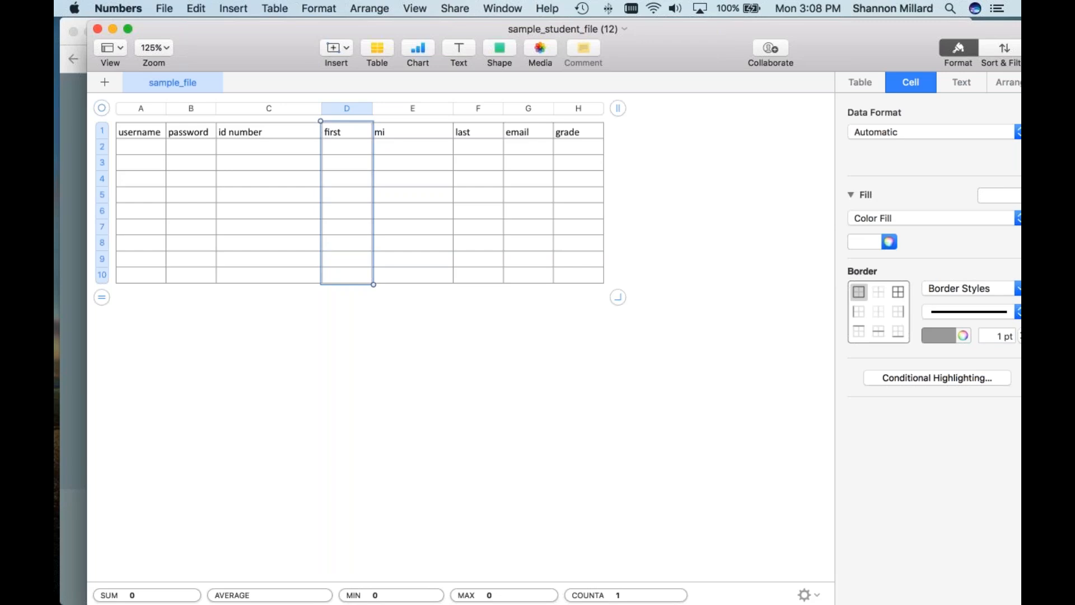
Step: Fill the last column gold, the grade column light gold, and recolour the first column gold
click(480, 108)
click(888, 241)
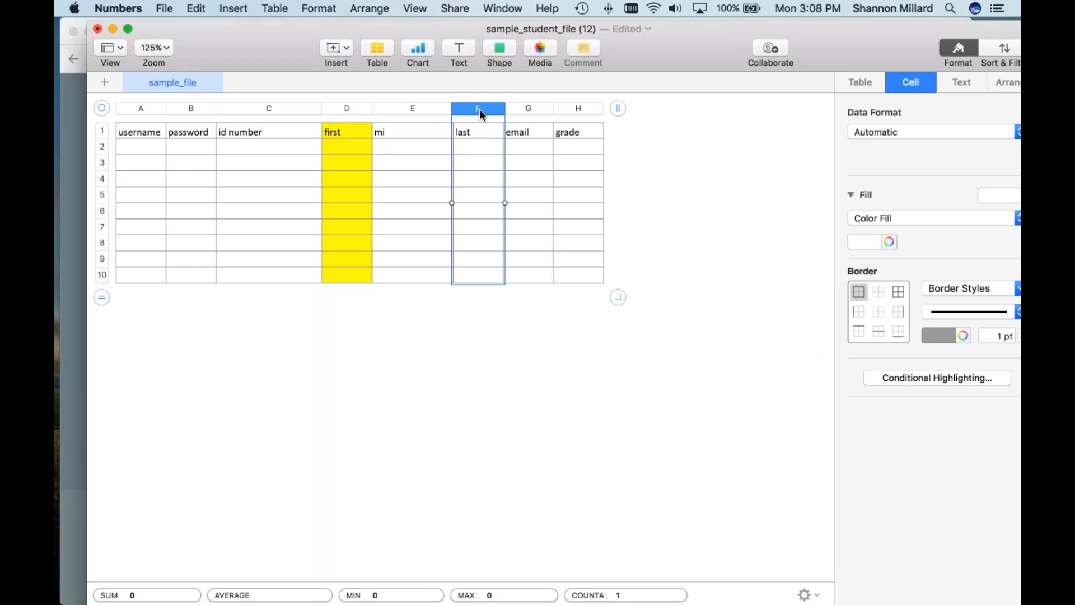
click(887, 218)
click(826, 217)
click(874, 243)
click(857, 283)
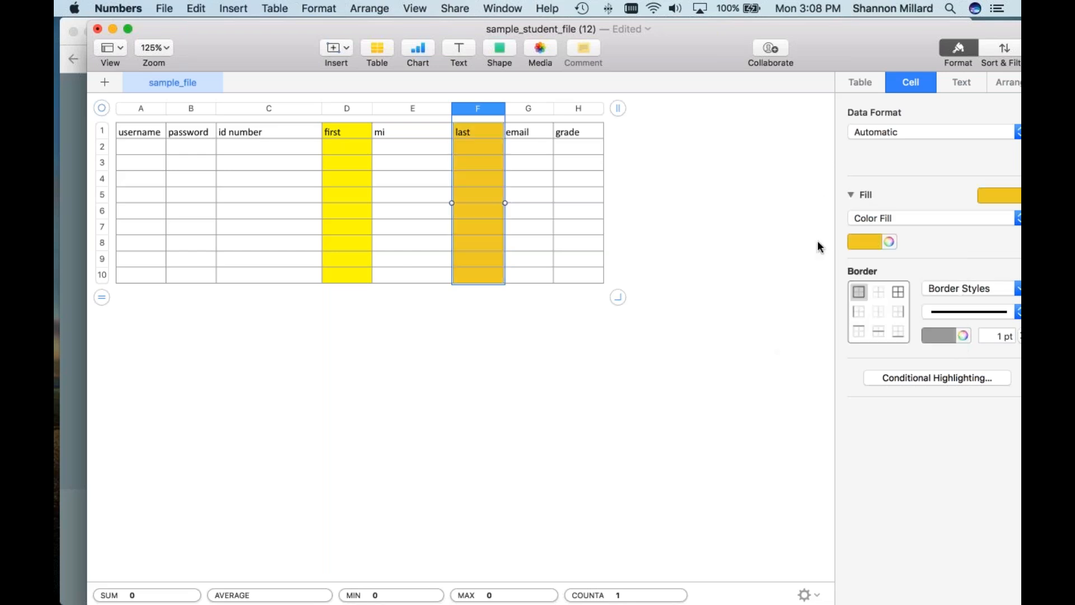
click(580, 109)
click(867, 244)
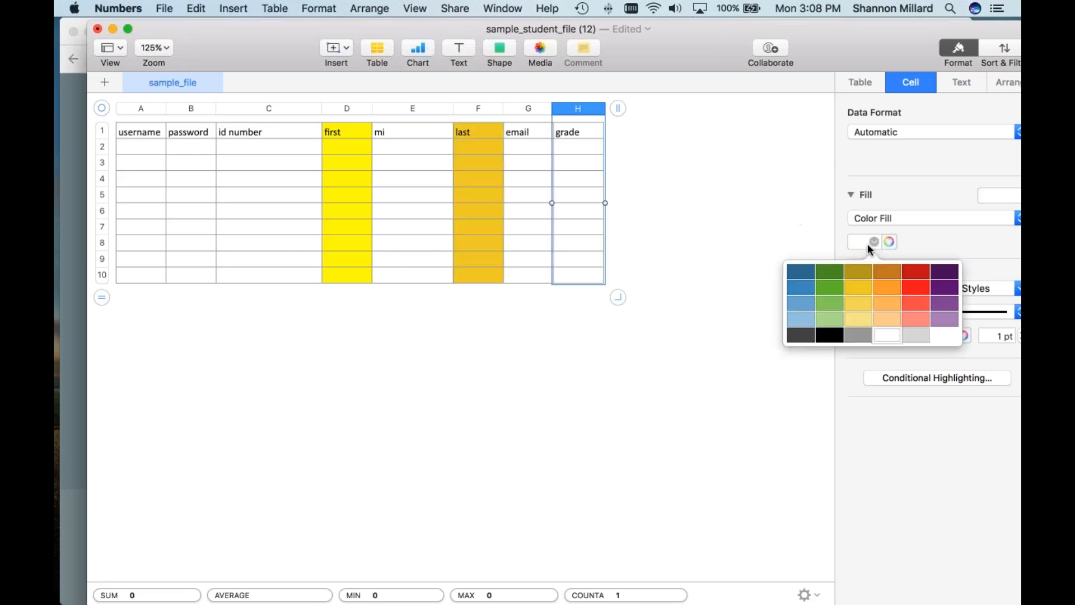
click(858, 303)
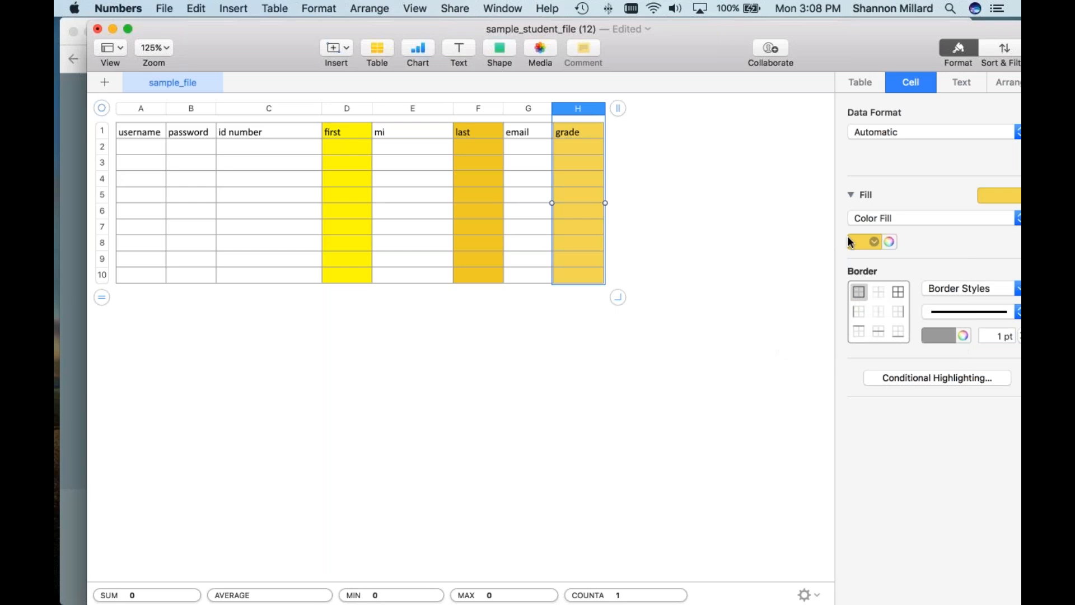
click(349, 109)
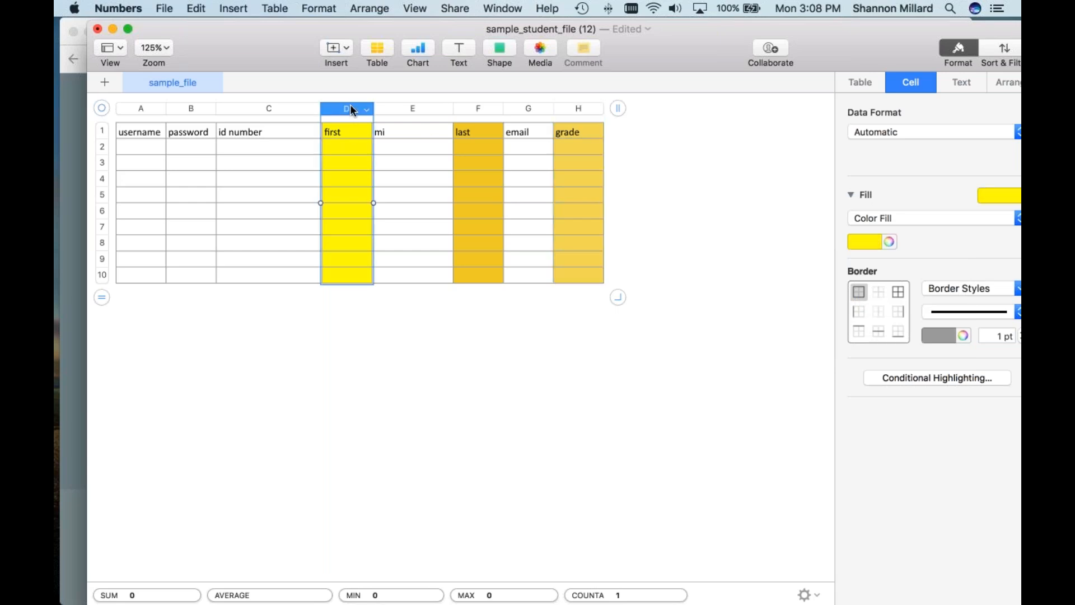
click(874, 246)
click(861, 286)
click(354, 197)
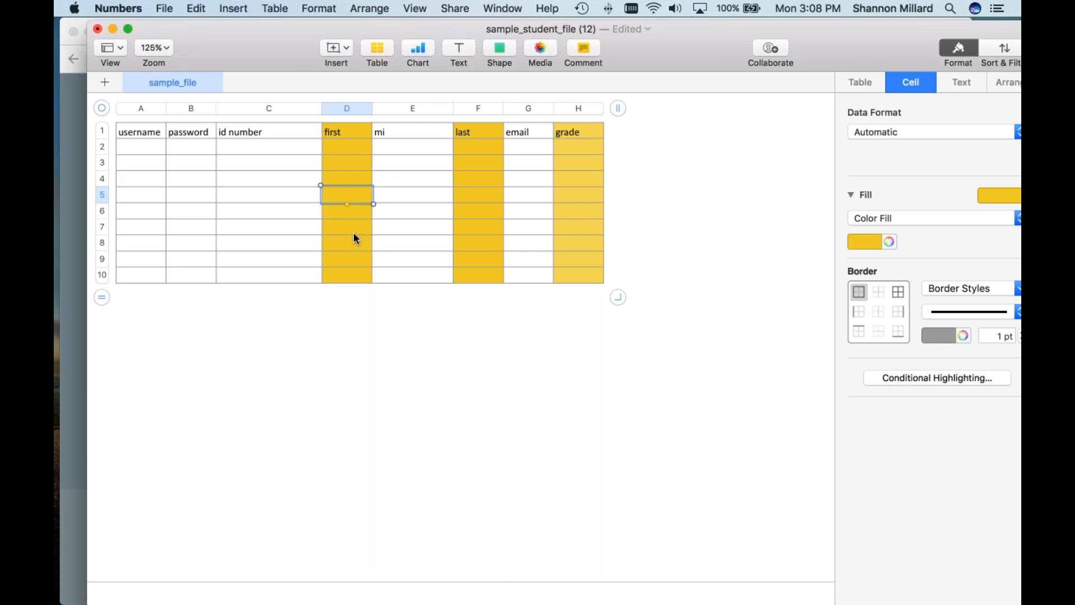
key(Left)
key(Up)
key(Up)
key(Up)
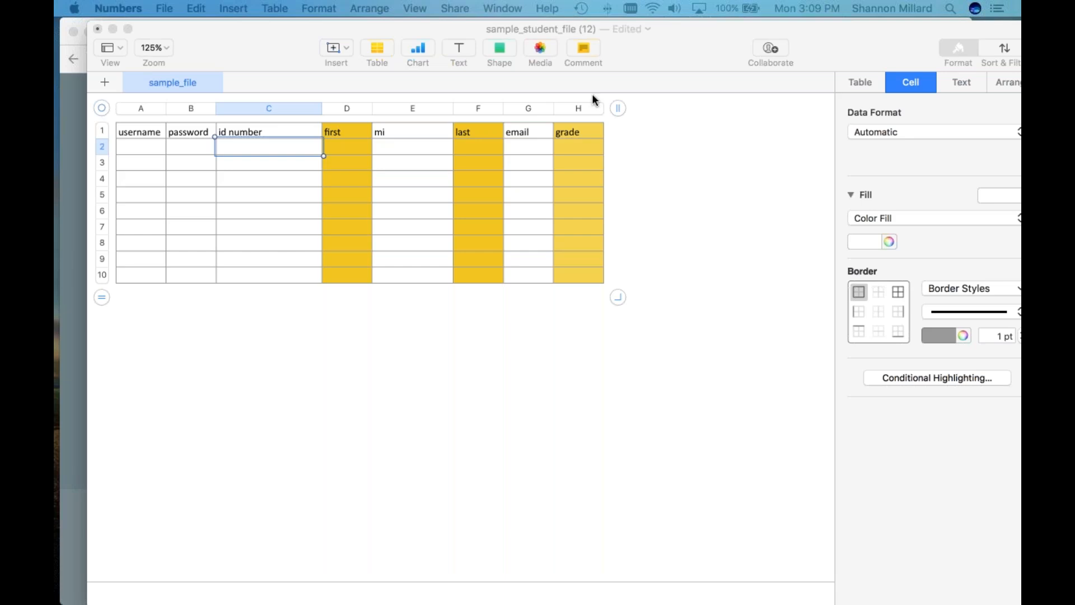
click(136, 147)
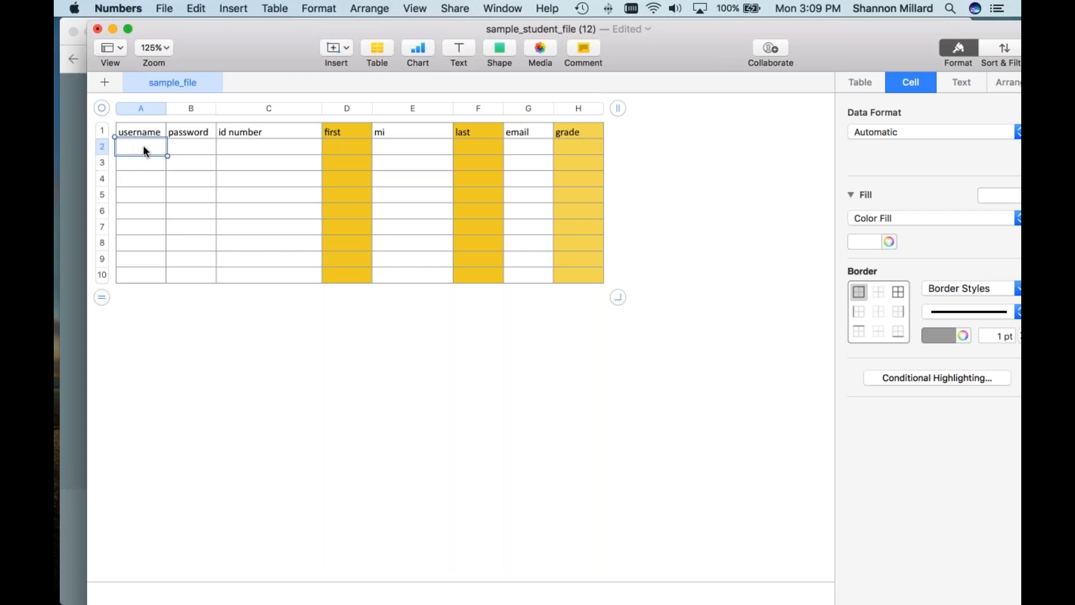
key(Tab)
key(shift+Tab)
click(146, 130)
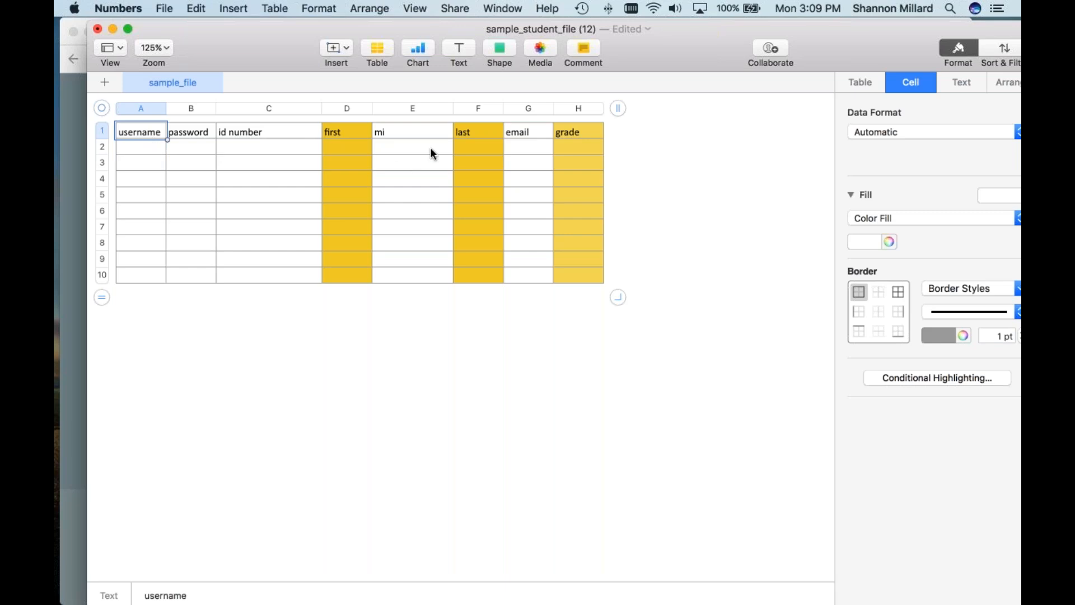
click(544, 137)
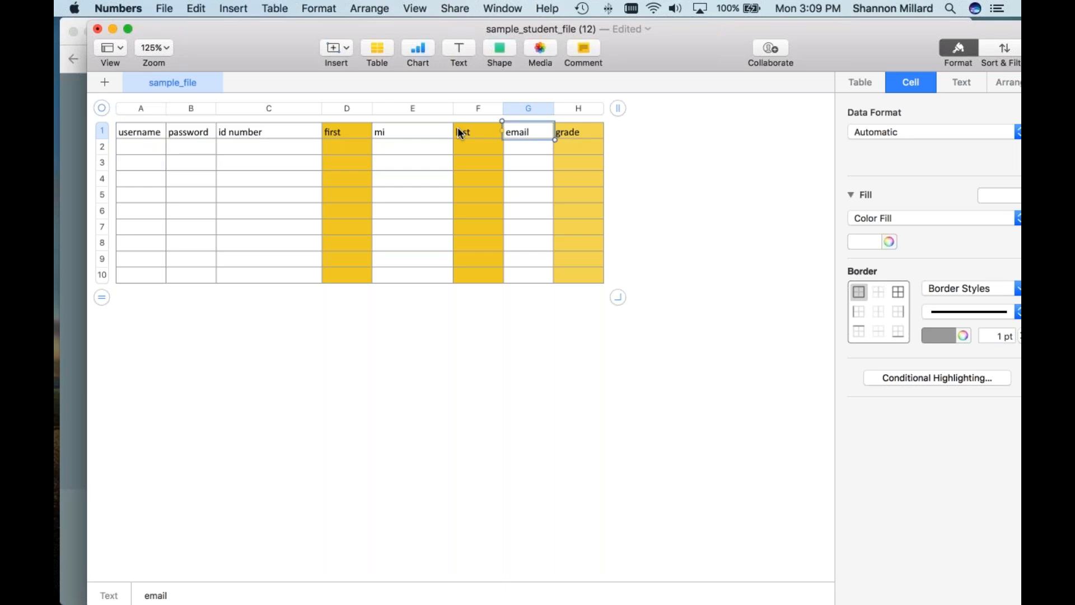
key(Left)
key(Left)
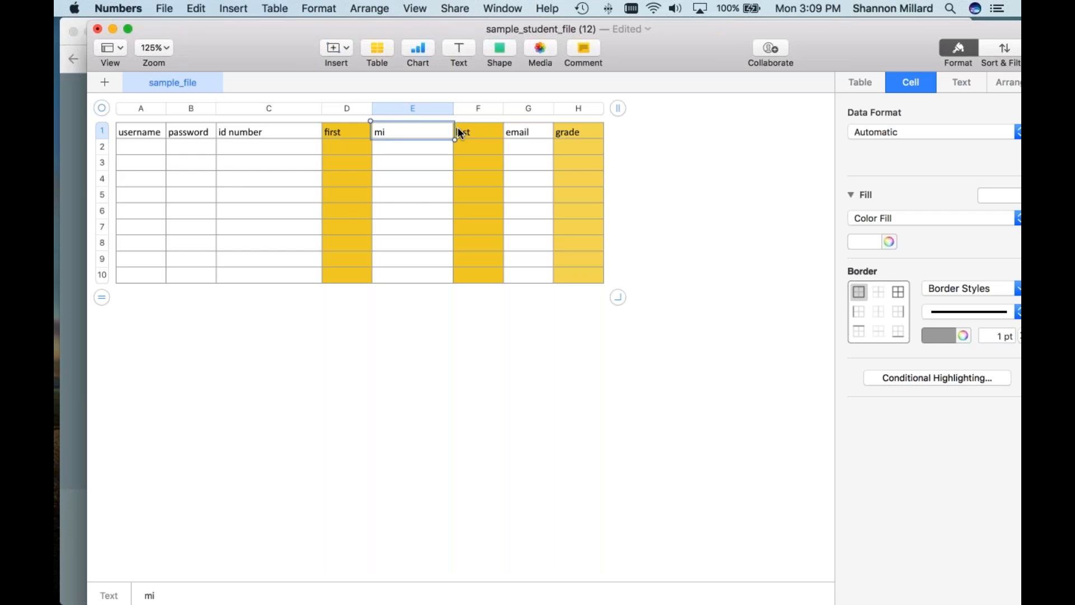
click(353, 135)
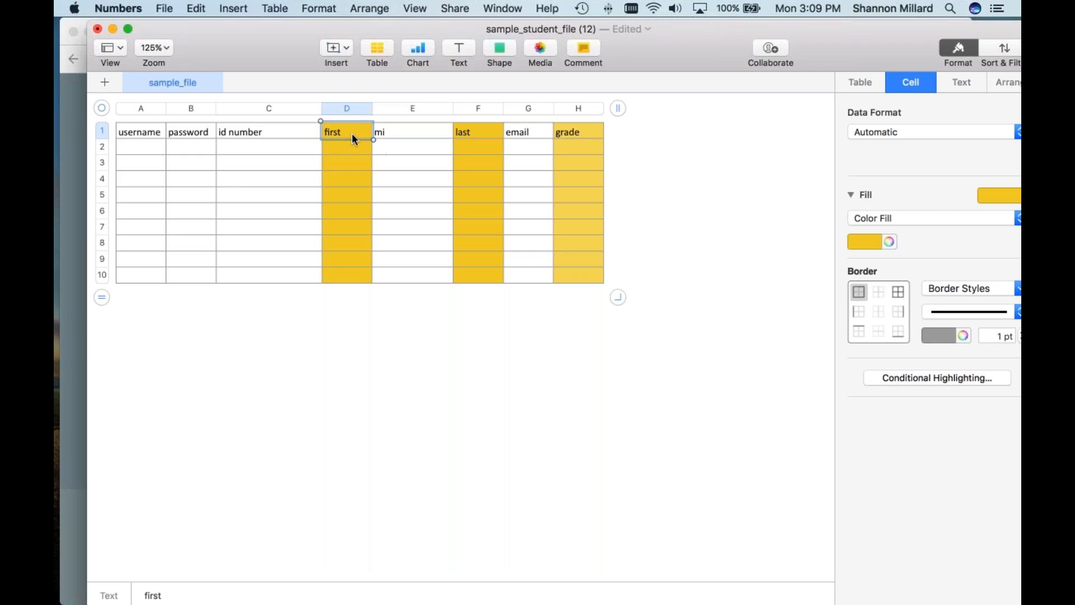
scroll(502, 146, up, 1)
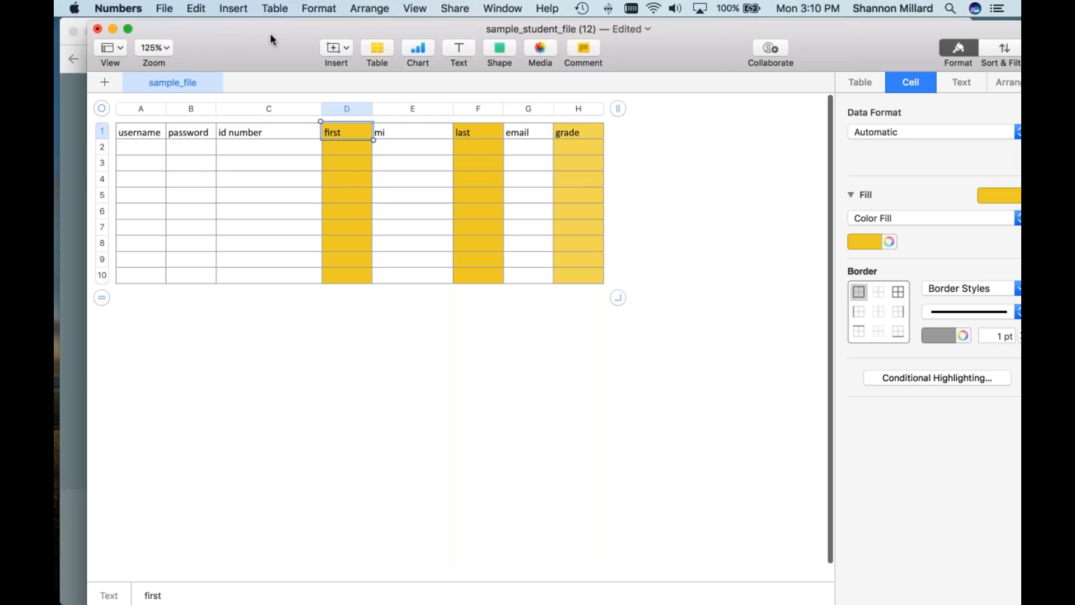
drag(270, 39, 271, 41)
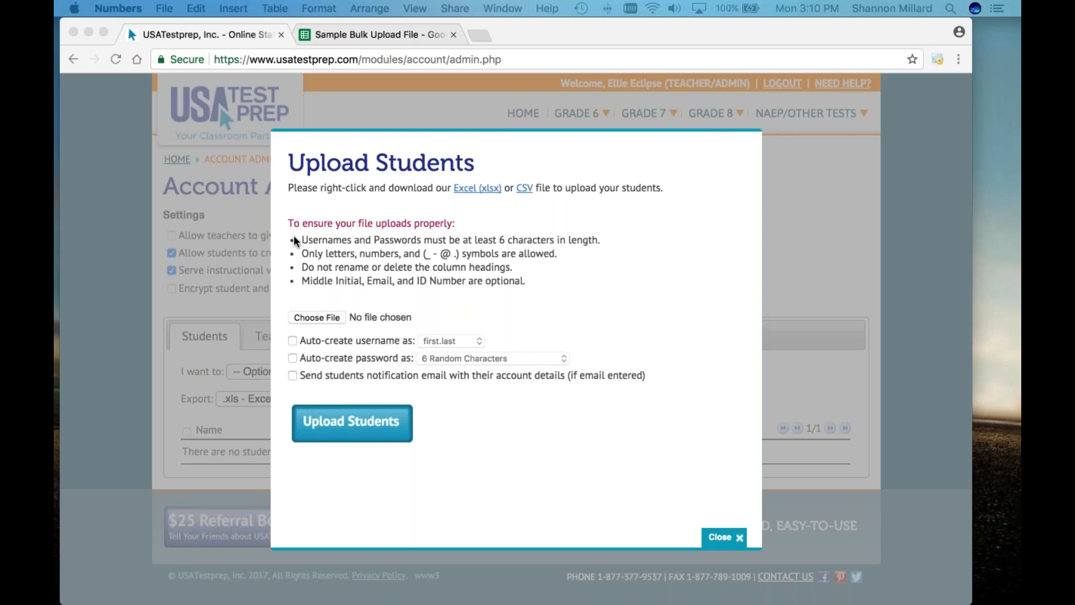
Step: Switch from the browser to Numbers and bring the 'Sample Bulk Upload File' window into view
click(475, 312)
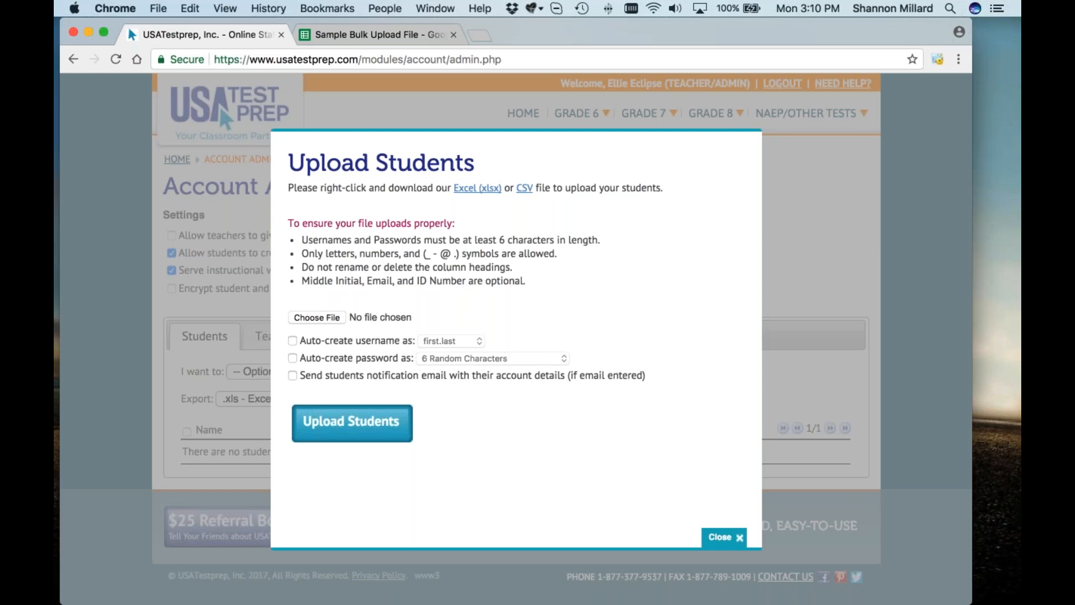
key(super+Tab)
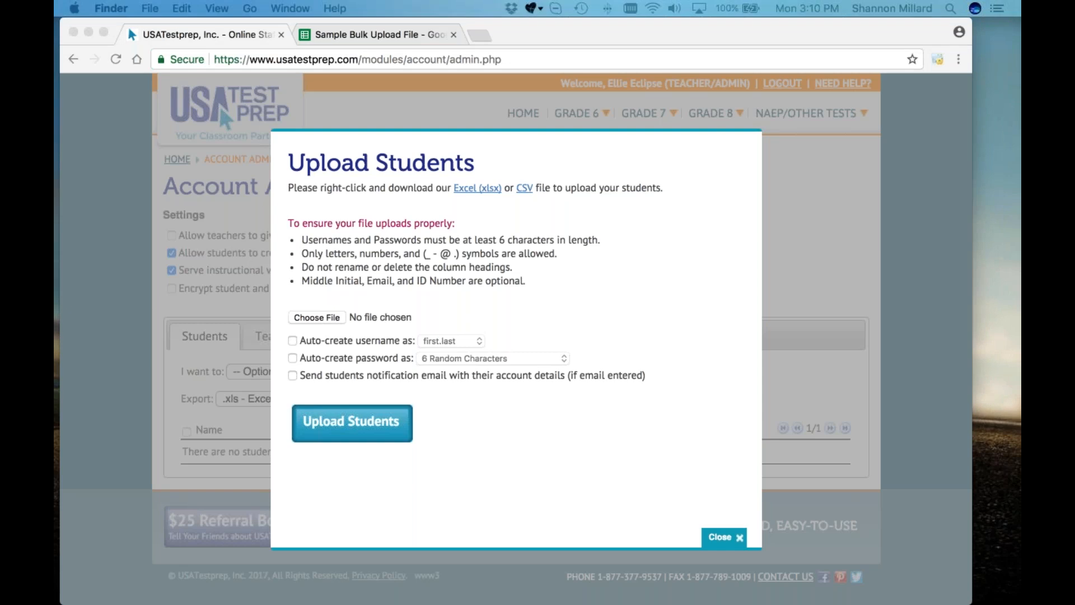
drag(1020, 22, 639, 28)
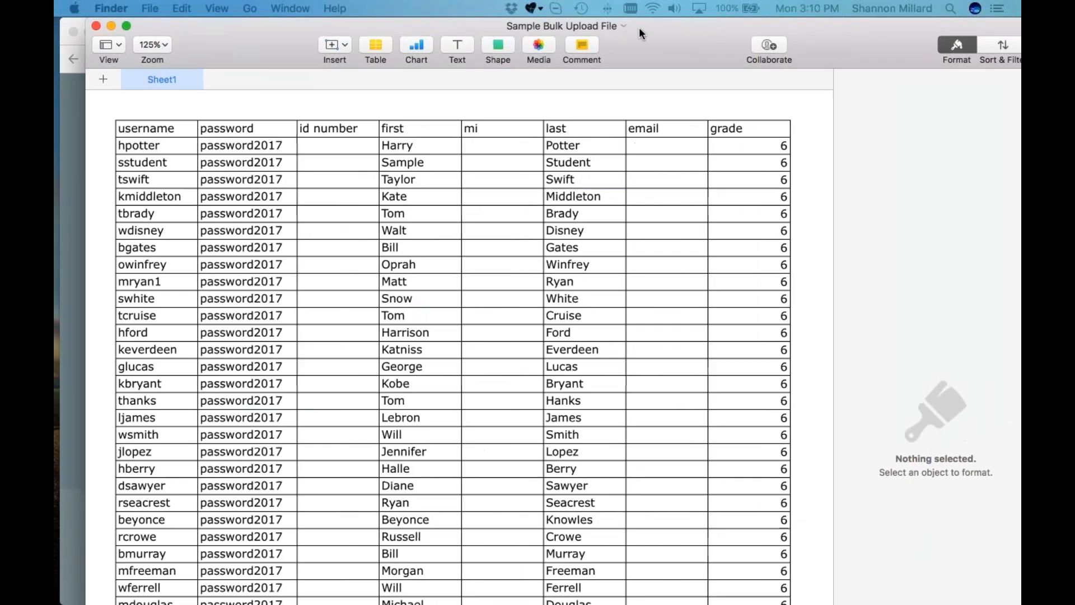
Step: Inspect the sample file's first and last name columns, then return to the Upload Students dialog
click(161, 144)
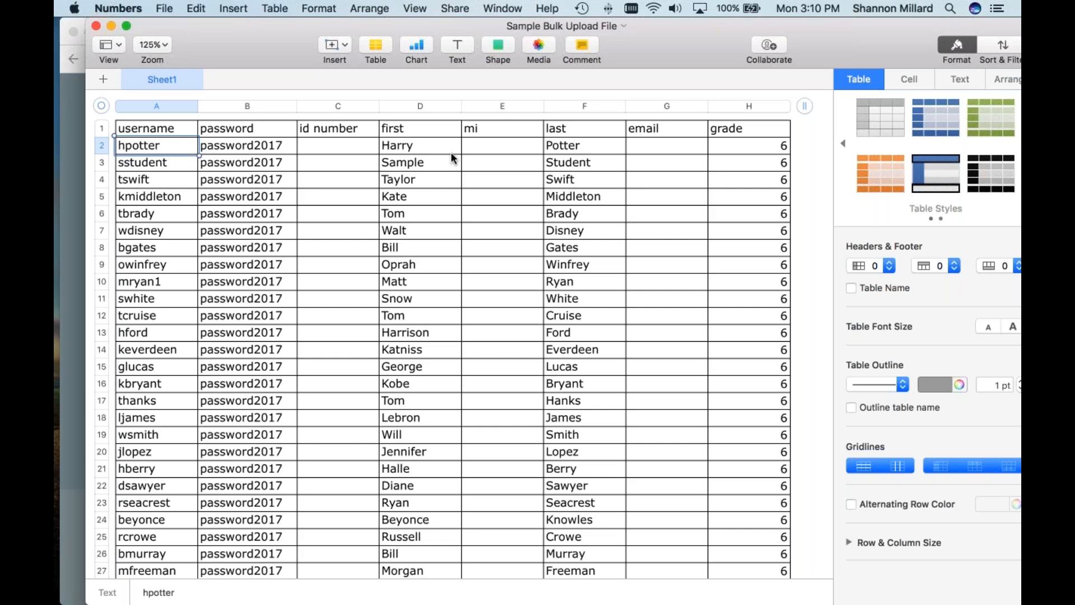
click(423, 129)
click(569, 130)
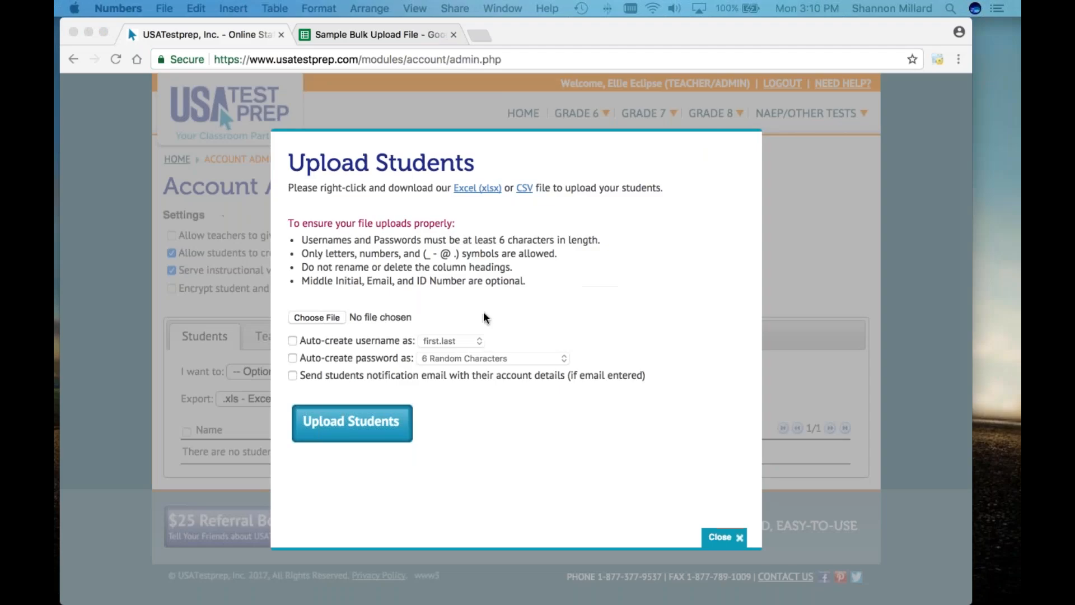
click(485, 315)
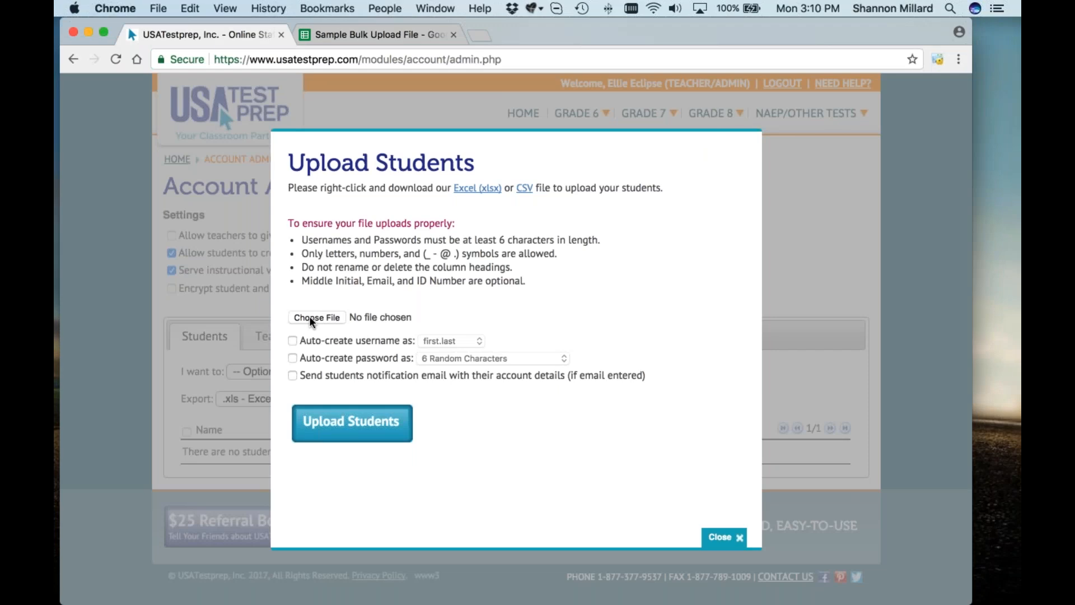
Step: Choose Sample Bulk Upload File.xlsx in the file picker and upload it from the browser
click(312, 319)
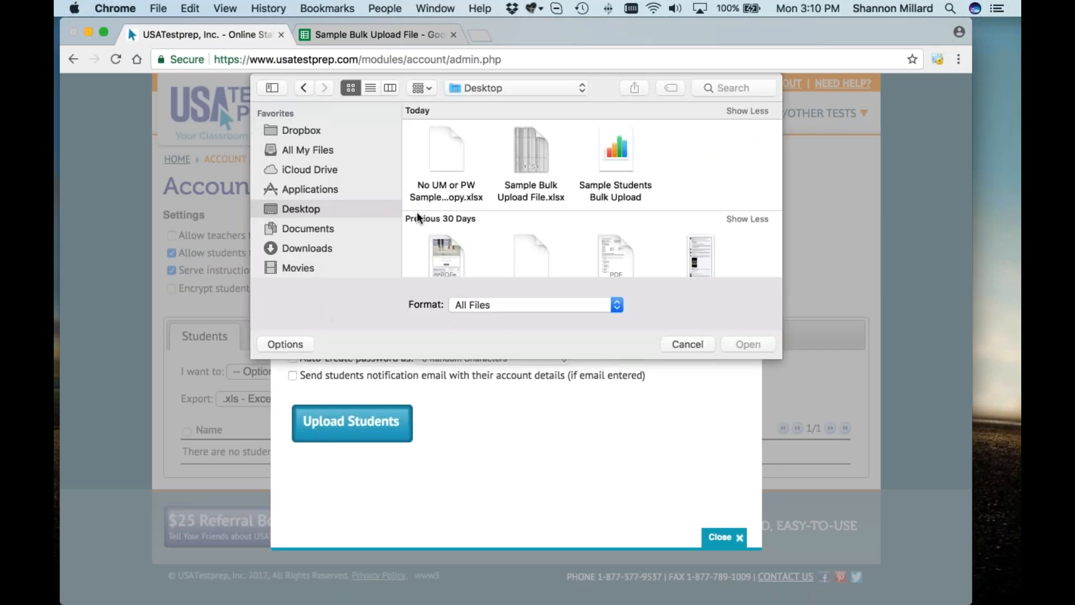
double_click(539, 188)
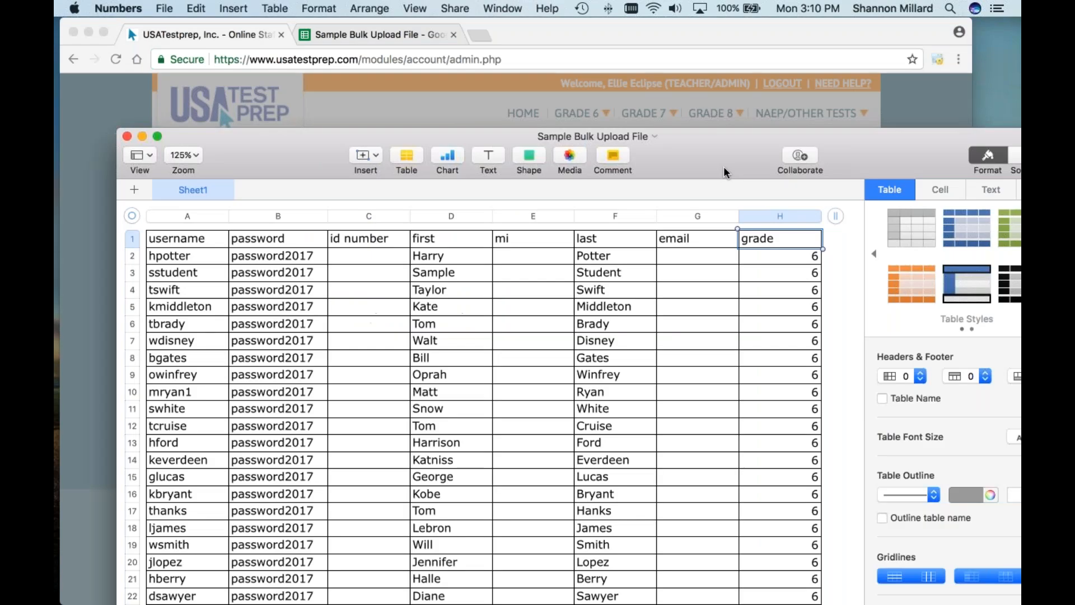
drag(724, 168, 1020, 255)
click(432, 468)
Step: Upload the student file, add an 'a' to row 13's too-short username, and resubmit
click(351, 422)
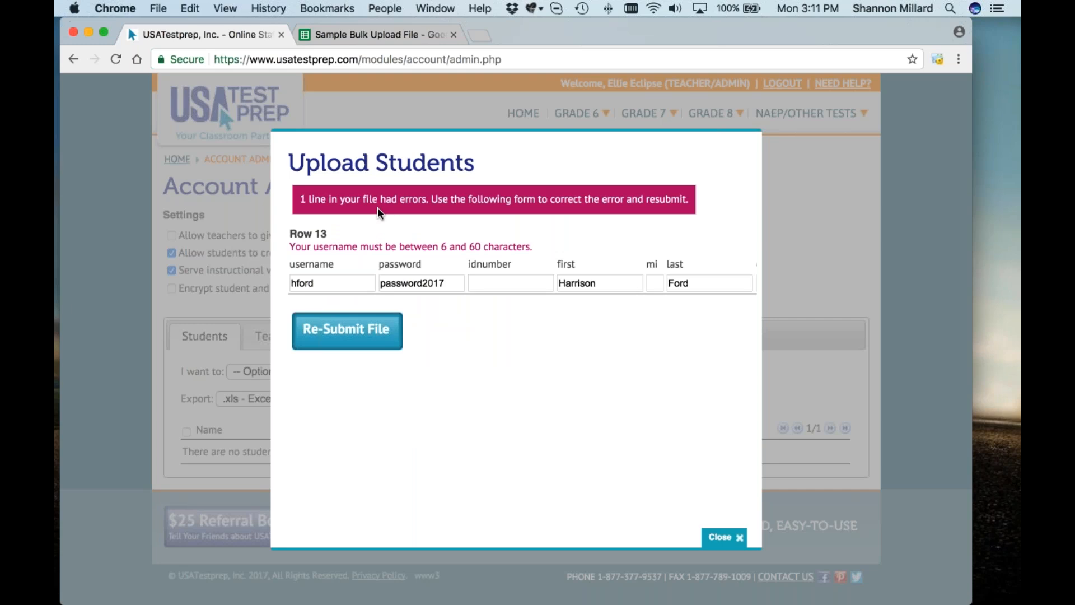
drag(536, 248, 287, 250)
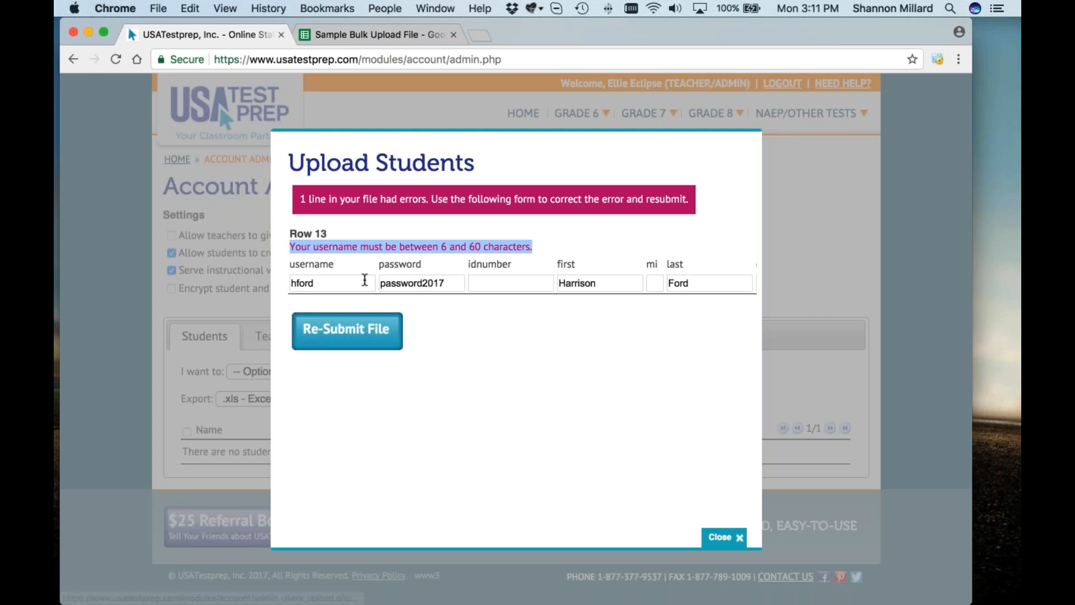
click(363, 283)
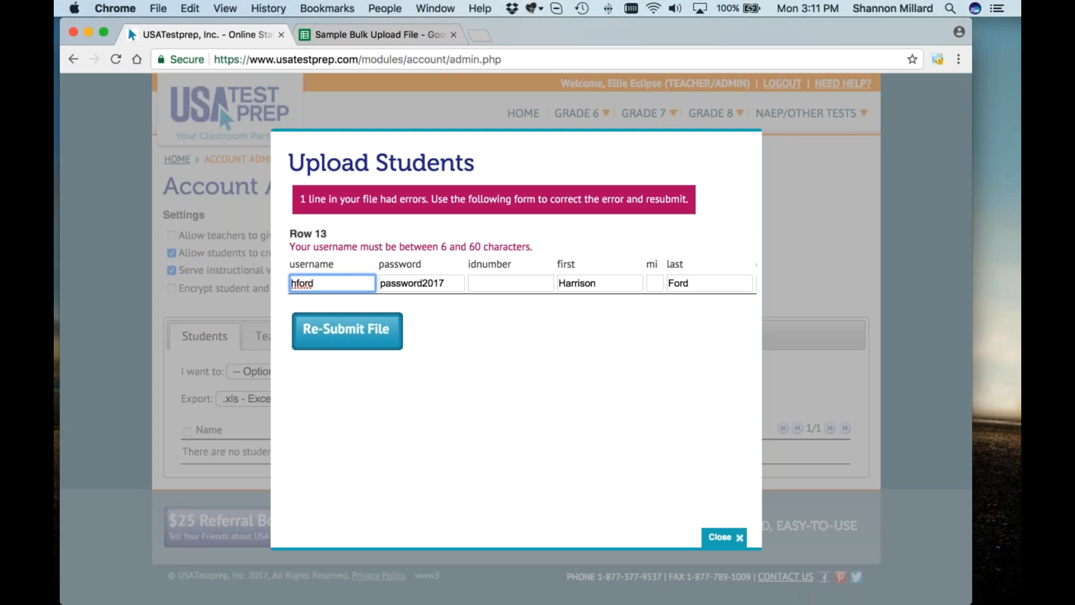
click(296, 282)
text(a)
click(446, 415)
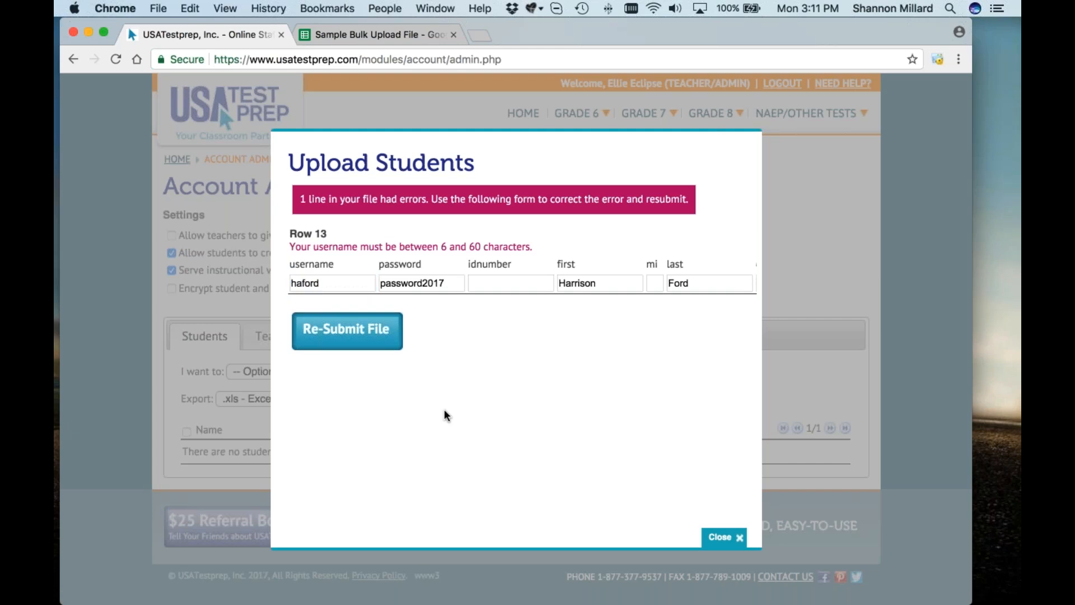
click(348, 350)
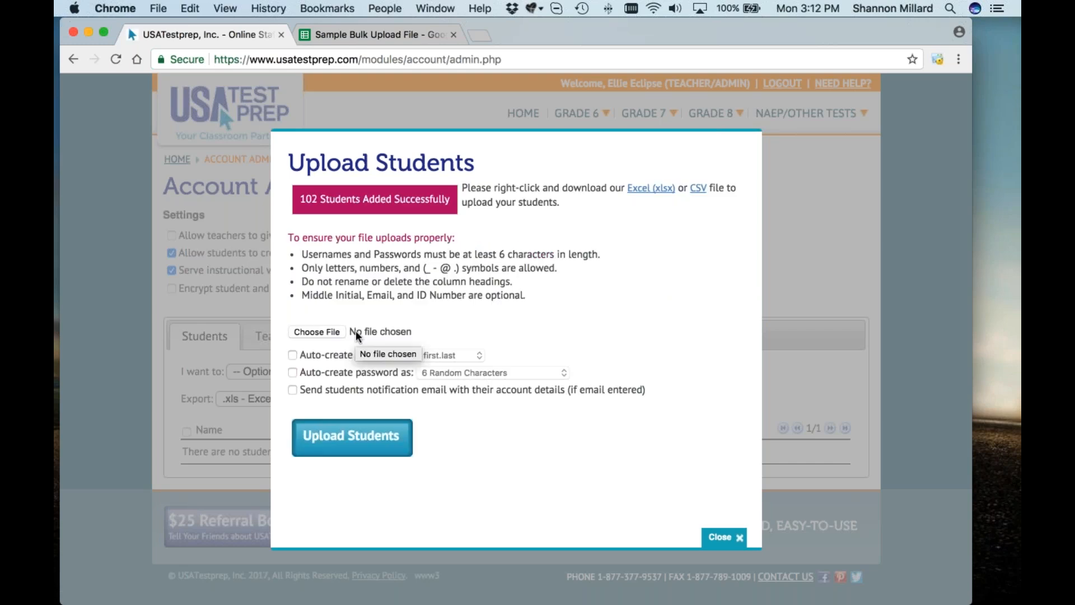
Step: Close the upload dialog, review the 102 added students, then bring another account's Account Admin page forward
drag(452, 199, 291, 199)
click(357, 199)
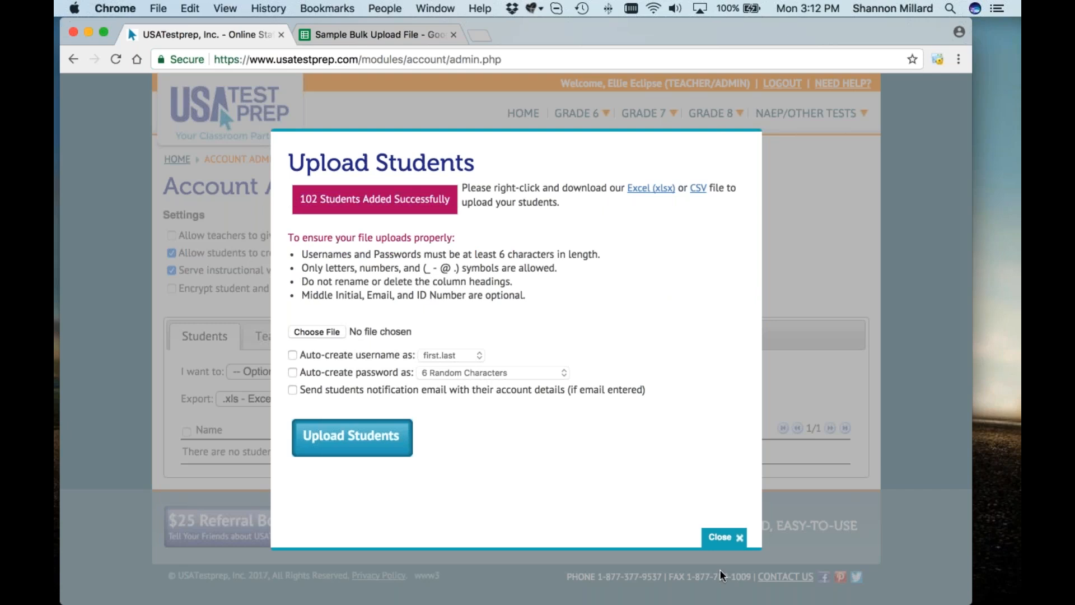
click(723, 536)
scroll(515, 336, down, 5)
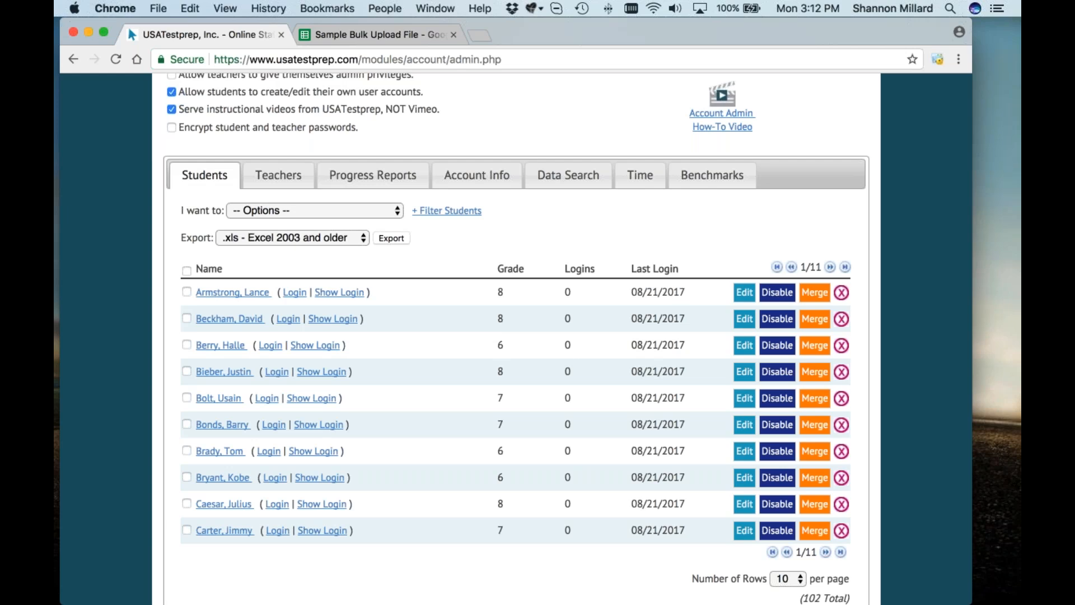
scroll(516, 336, up, 1)
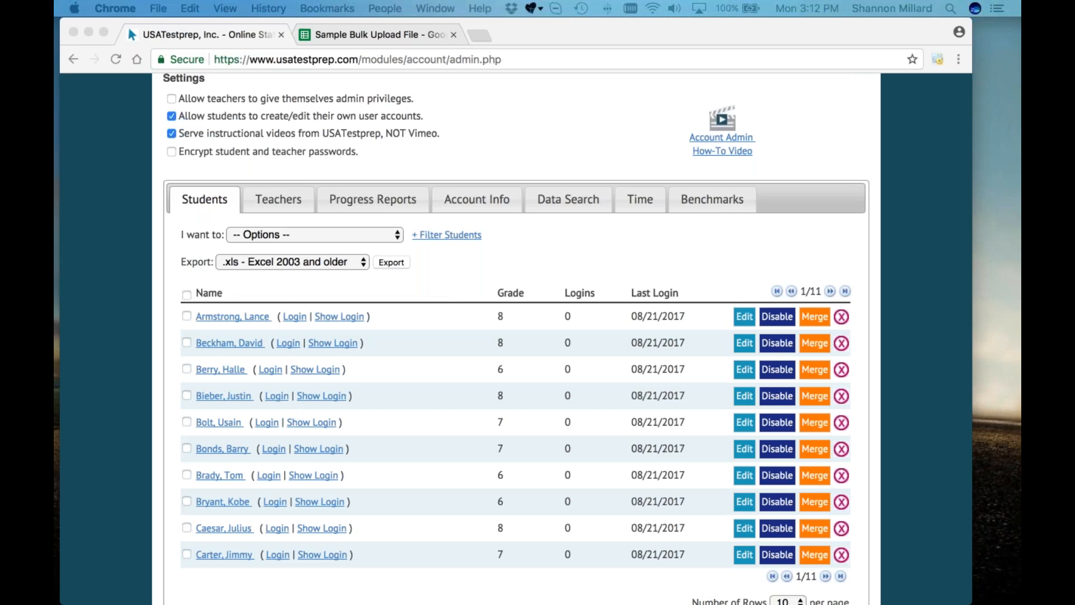
drag(463, 67, 363, 157)
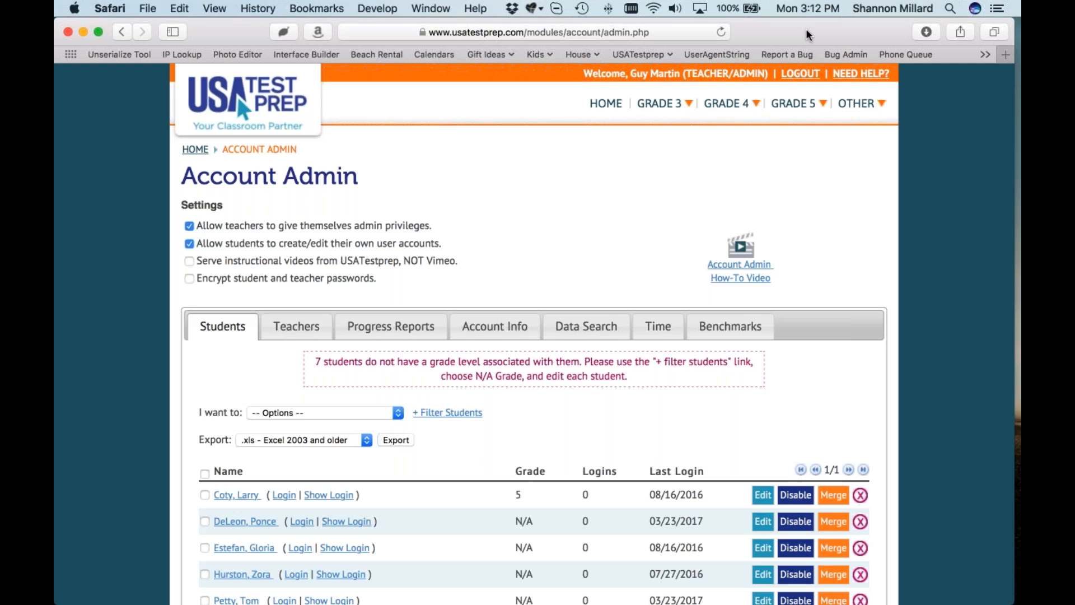
Step: Choose Bulk Upload Students from the 'I want to' options, then switch to Numbers
scroll(454, 338, down, 5)
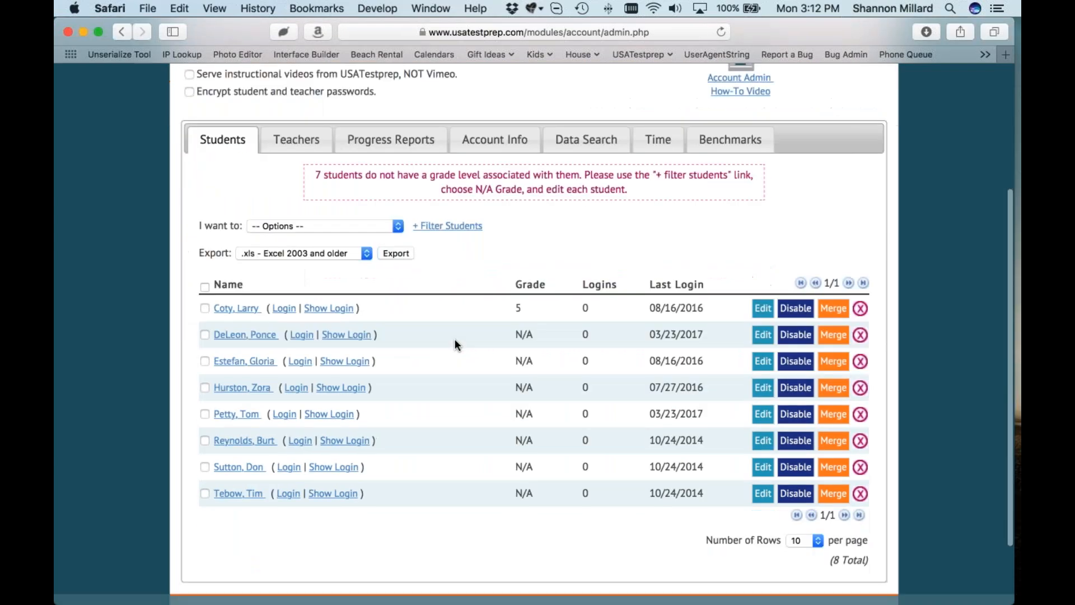
scroll(454, 339, up, 4)
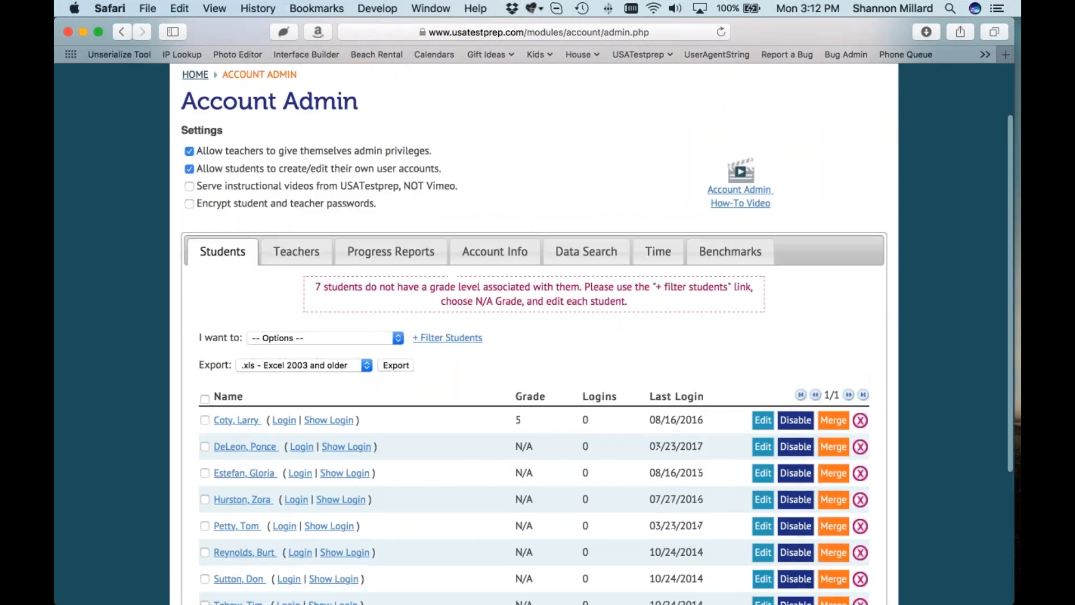
click(318, 379)
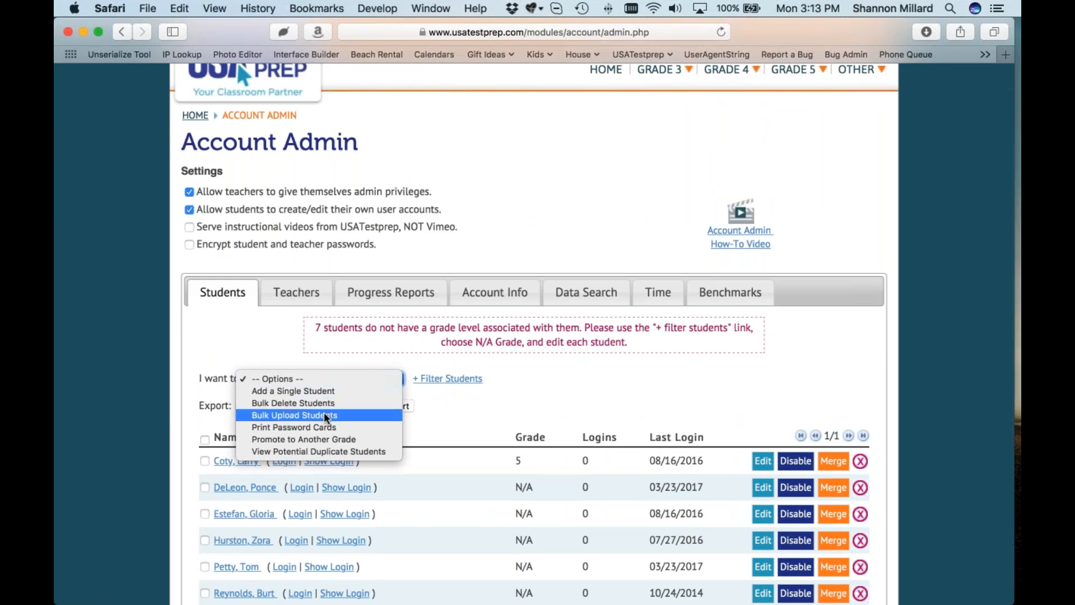
click(324, 415)
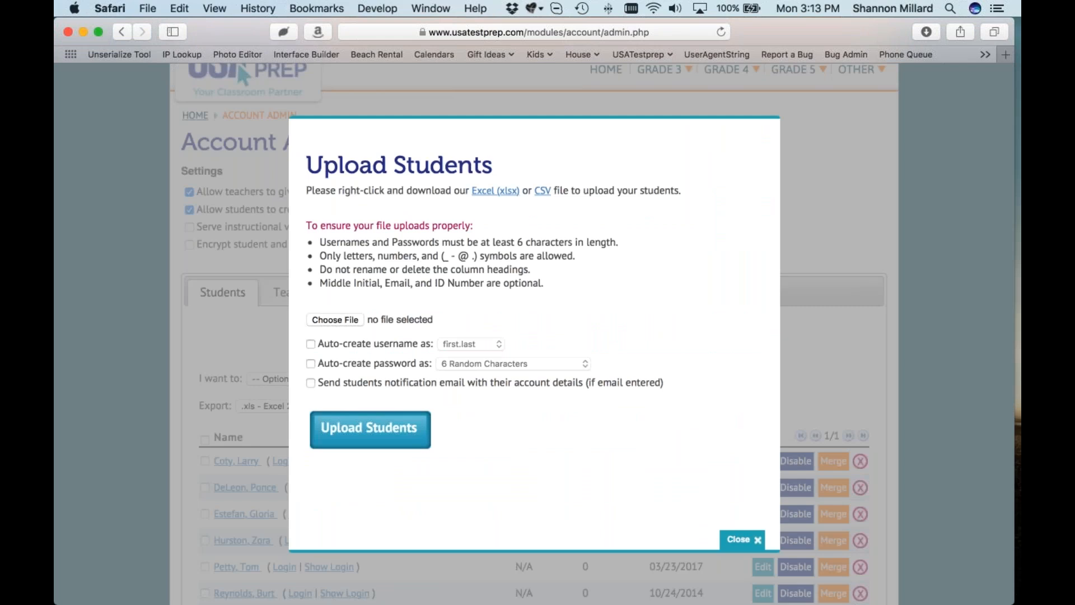
key(super+Tab)
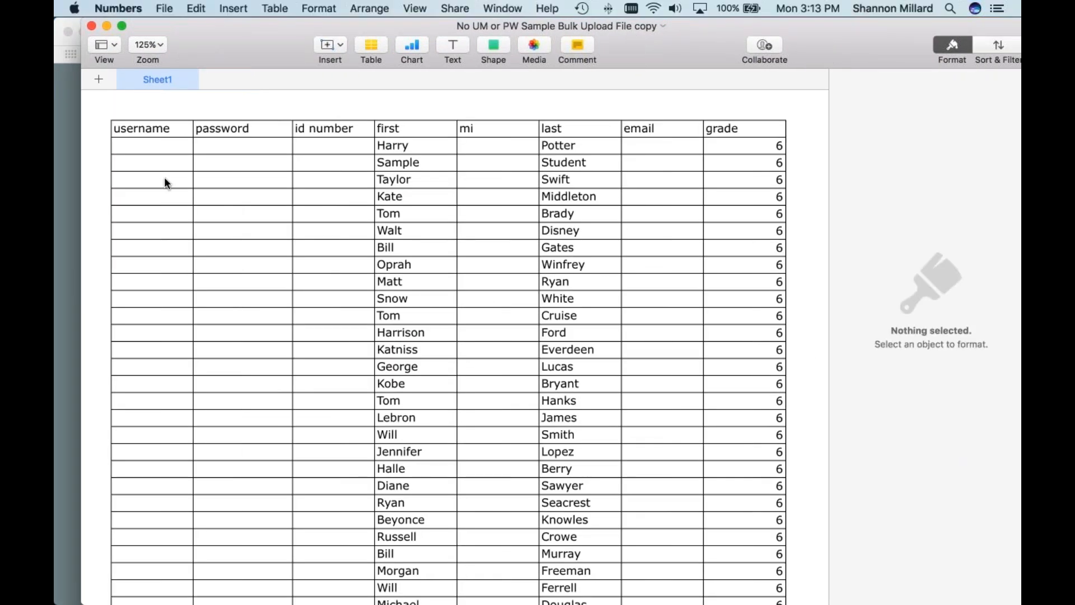
Step: Move the No UM or PW spreadsheet window aside to reveal Safari's Upload Students form
click(392, 147)
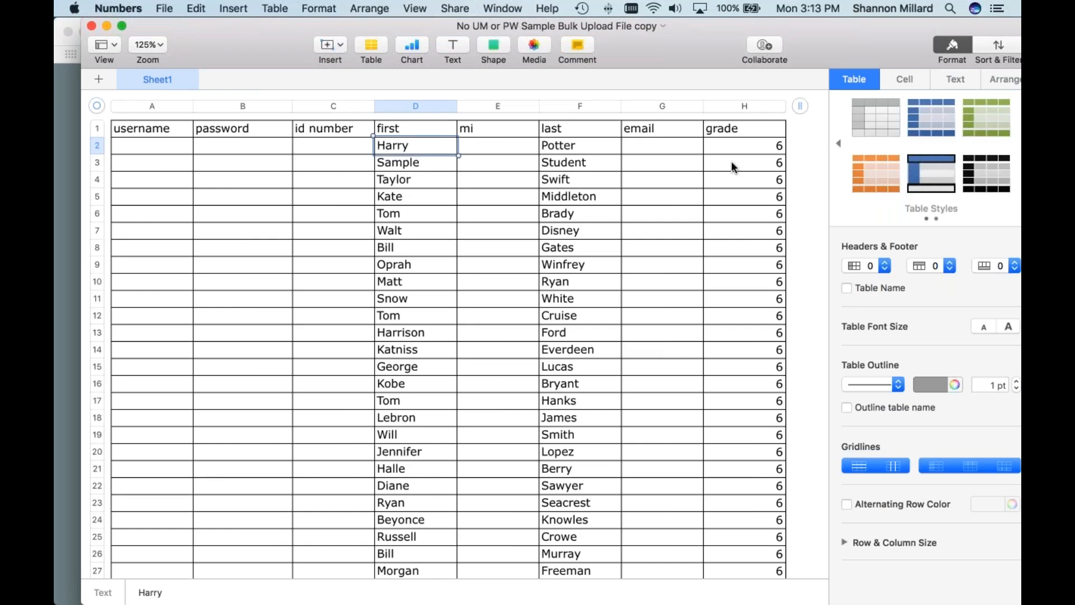
drag(247, 32, 1020, 134)
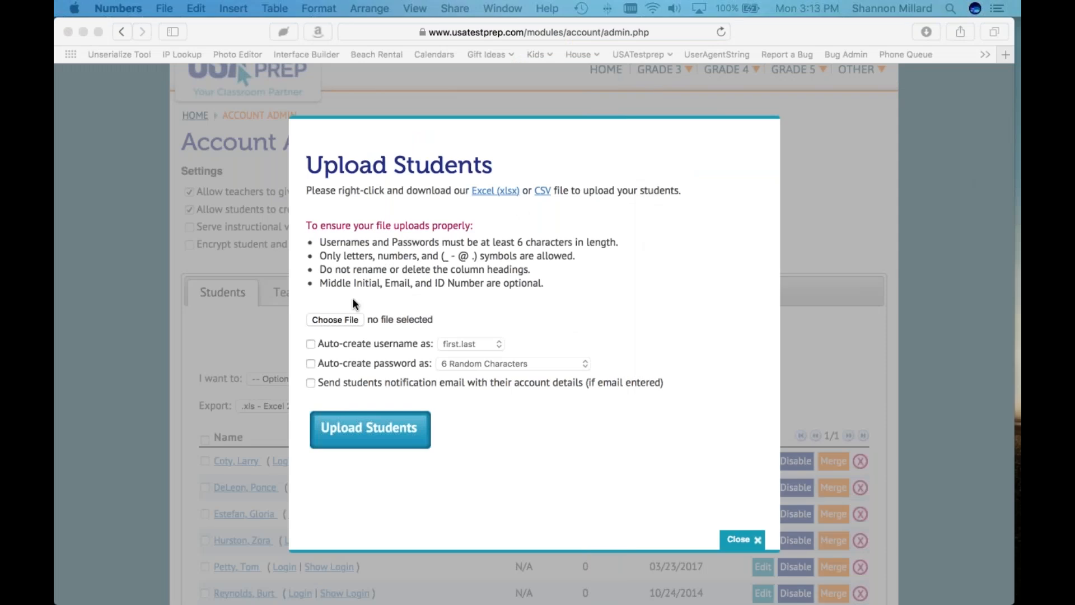
Step: Attach the No UM or PW Sample Bulk Upload File copy and submit it
click(336, 318)
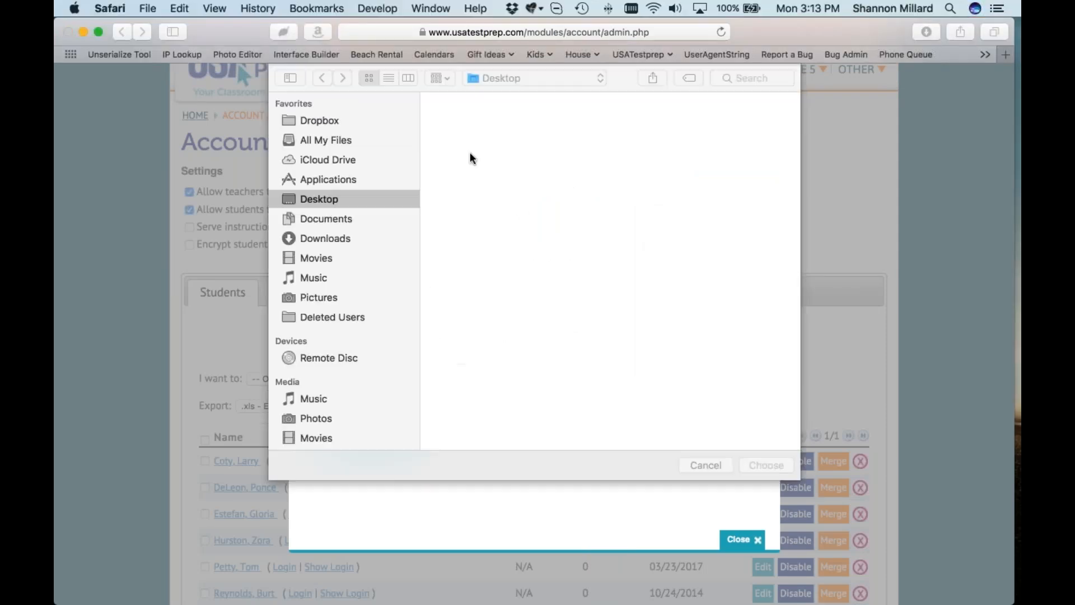
click(461, 174)
double_click(462, 175)
click(382, 430)
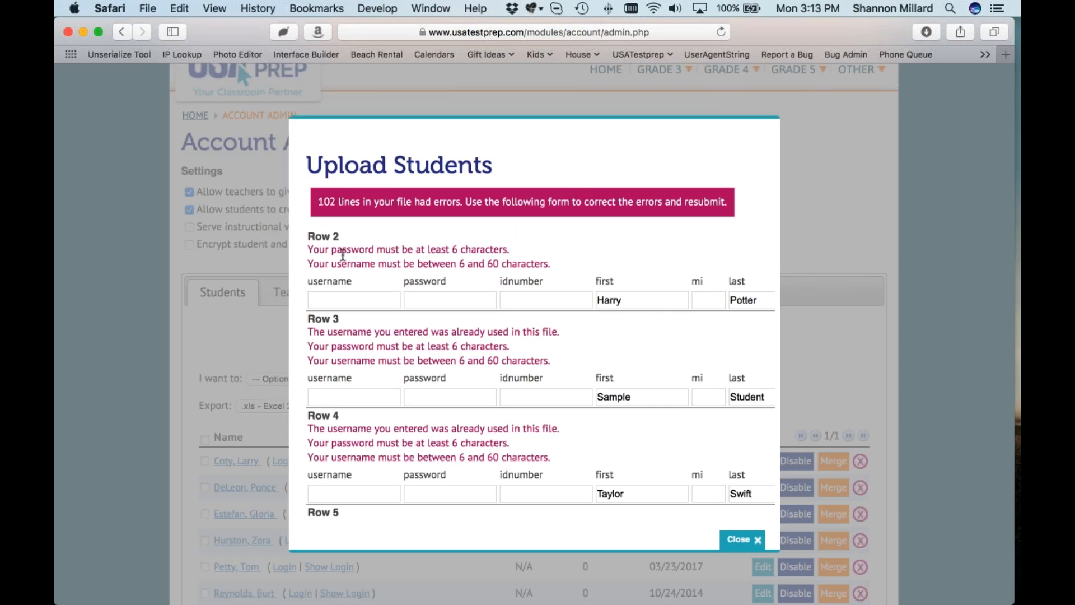
Step: Scroll through the 102 row errors and close the error form
scroll(482, 305, down, 6)
scroll(482, 306, down, 20)
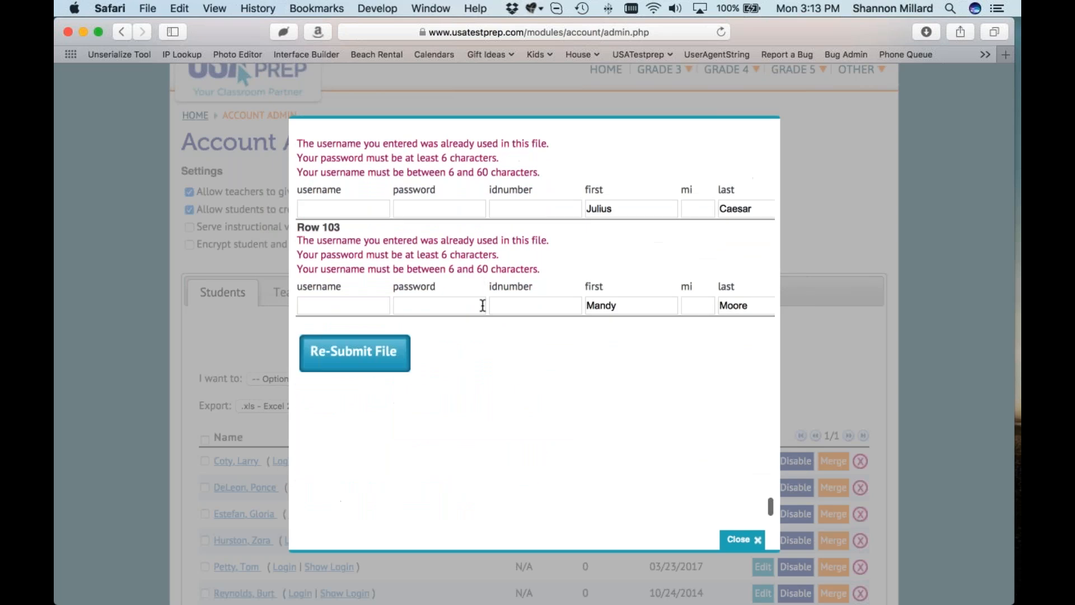
scroll(617, 445, up, 15)
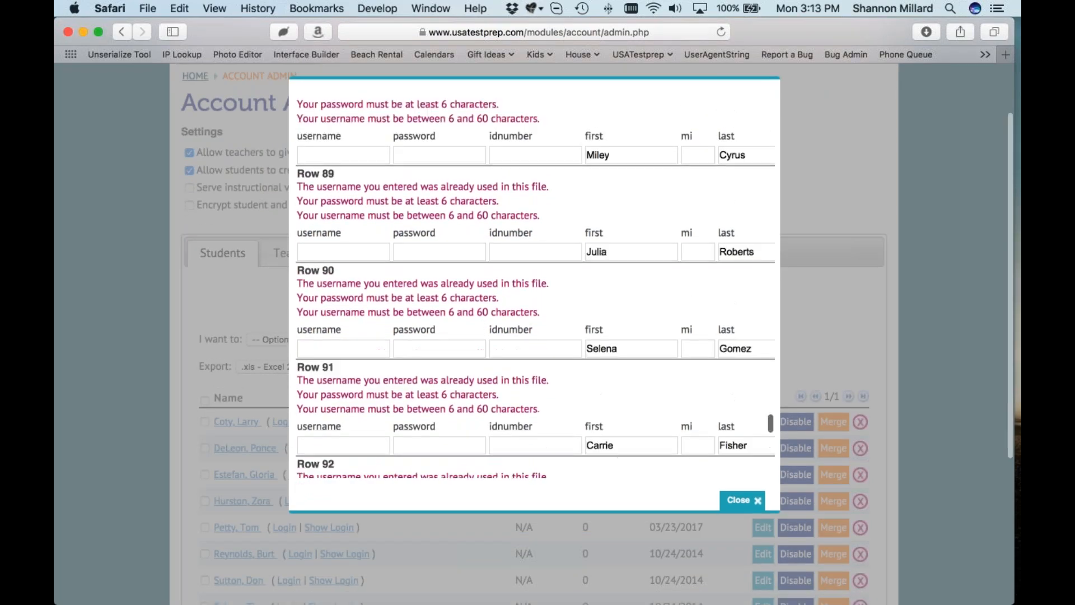
click(266, 296)
click(312, 340)
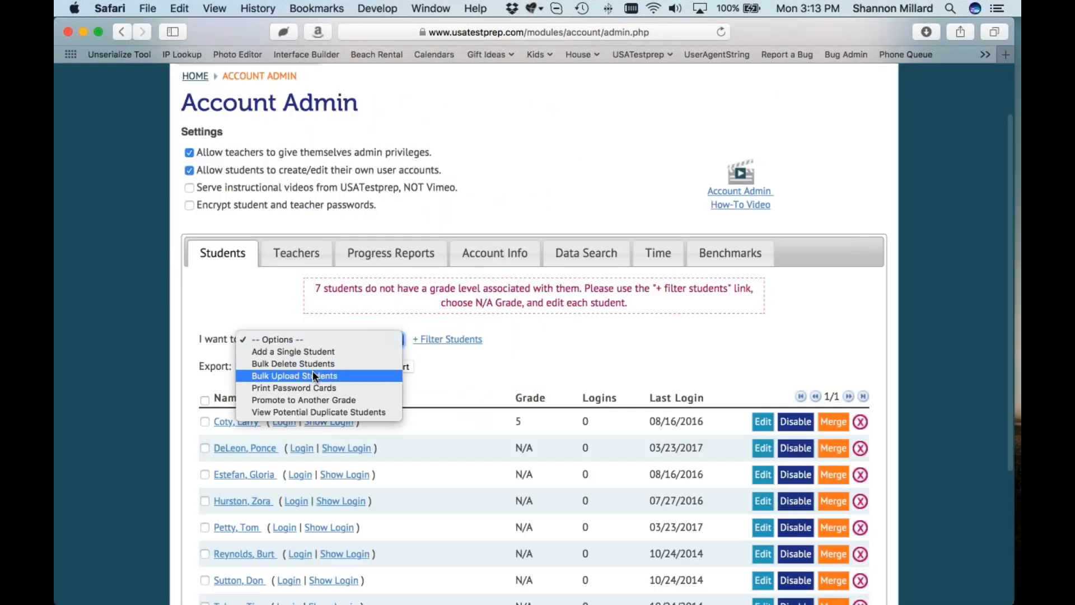
Step: Start a new bulk upload with the No UM or PW file and tick both auto-create username and password boxes
click(312, 372)
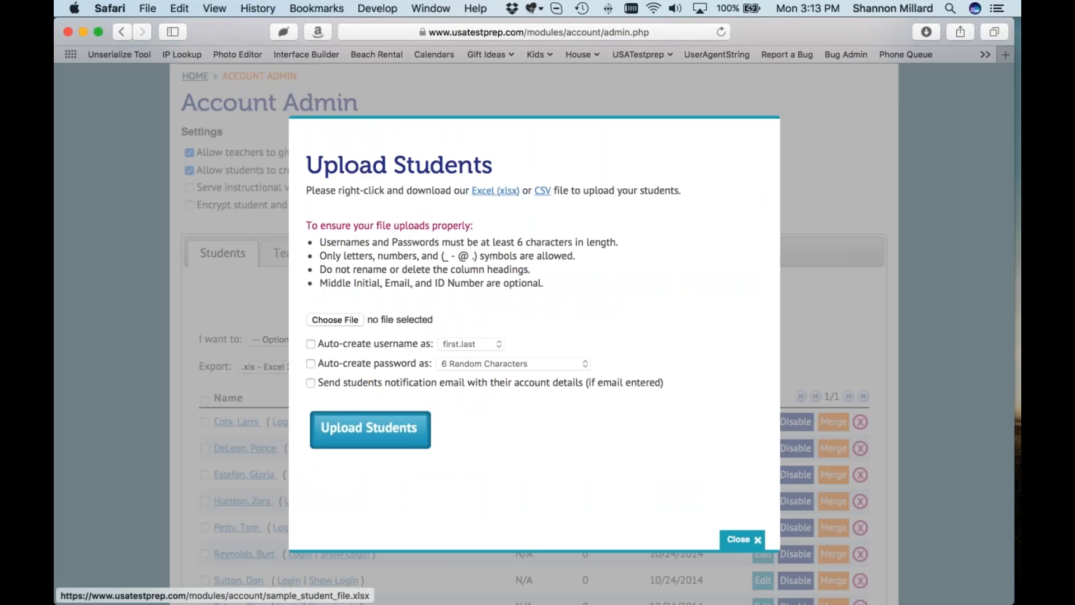
click(334, 319)
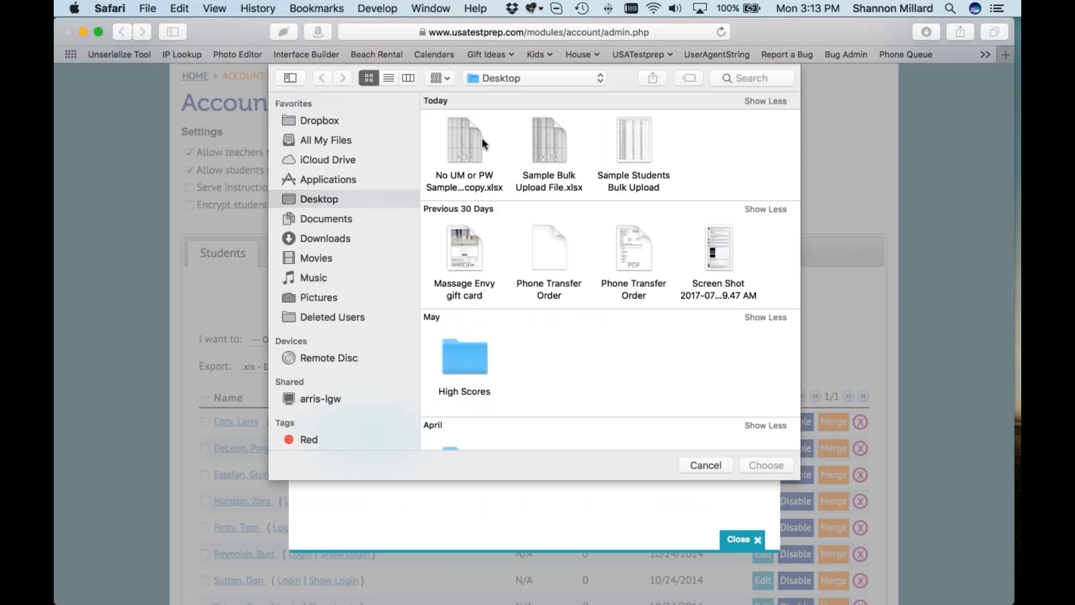
double_click(471, 173)
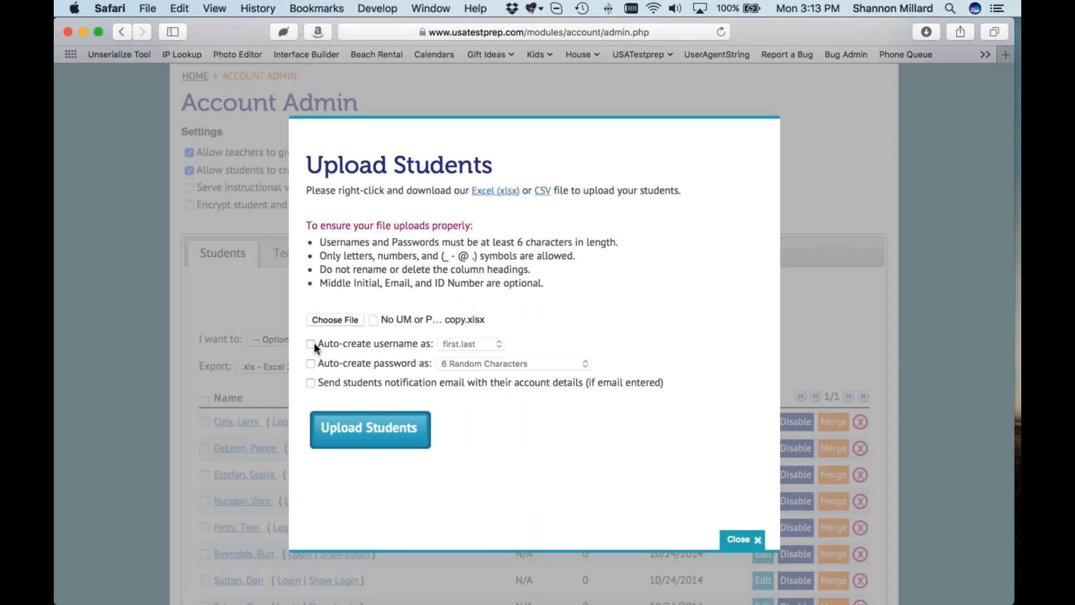
scroll(313, 342, down, 1)
click(311, 340)
click(310, 358)
click(476, 338)
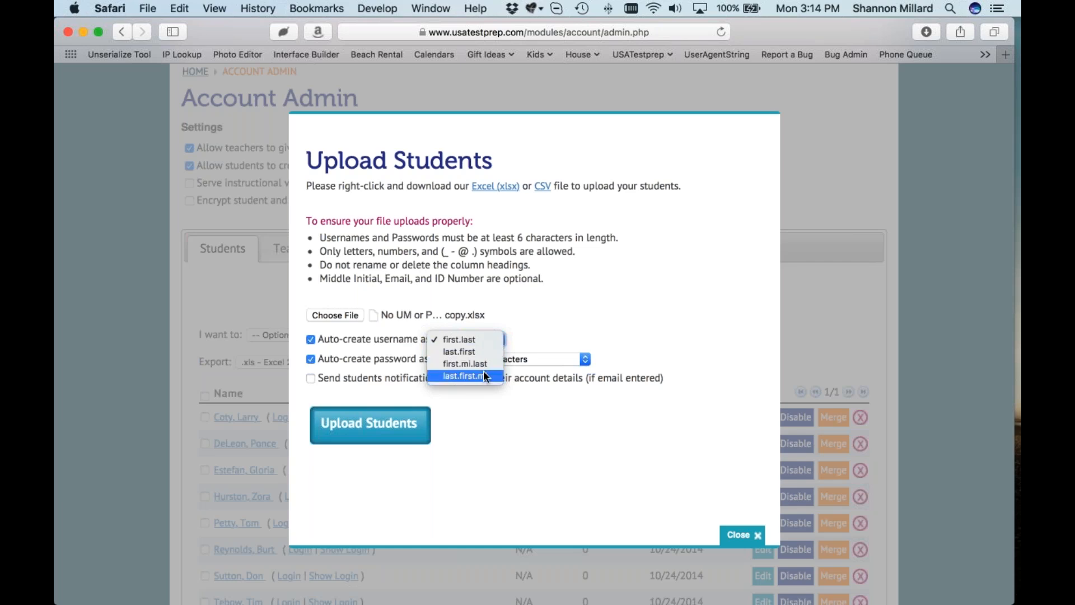
click(501, 340)
click(488, 360)
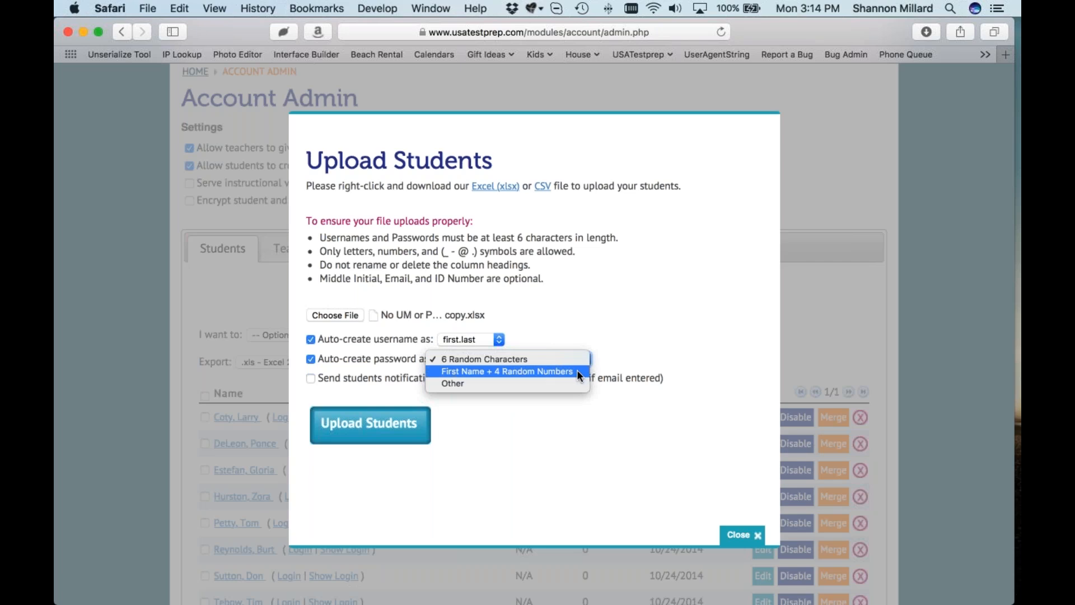
click(539, 382)
click(624, 354)
text(password2017)
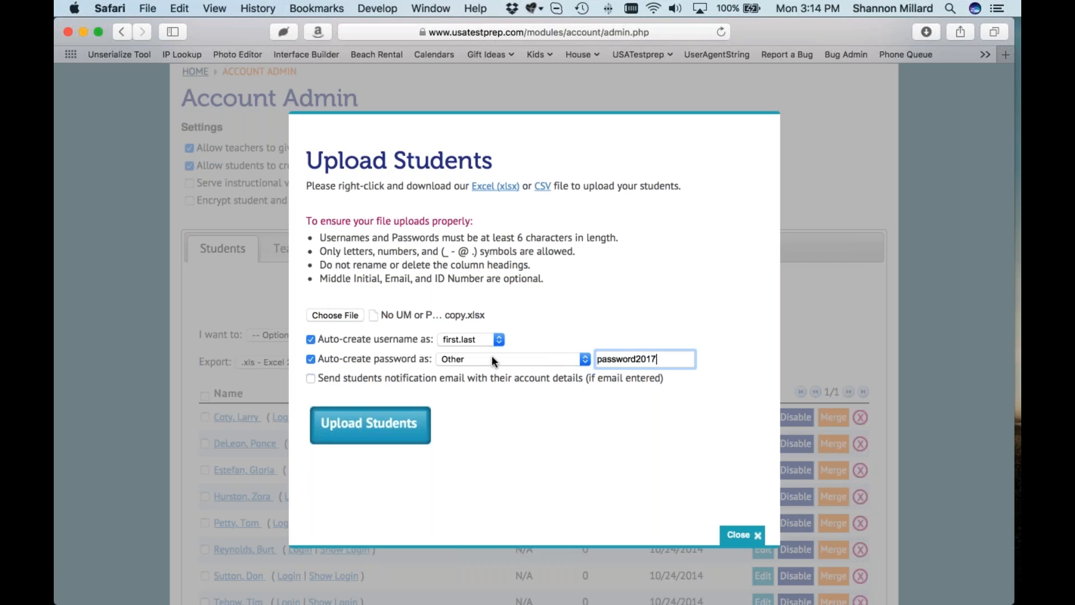
drag(657, 359, 593, 358)
key(BackSpace)
Step: Revert passwords to 6 Random Characters, upload the students, and close to view the roster
click(521, 358)
click(522, 336)
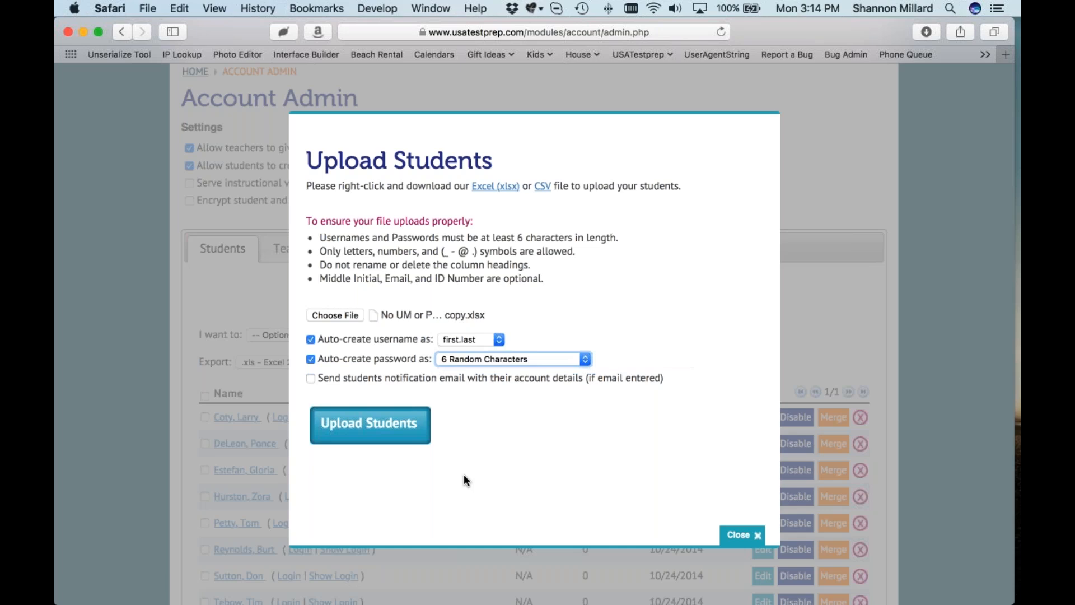
click(371, 425)
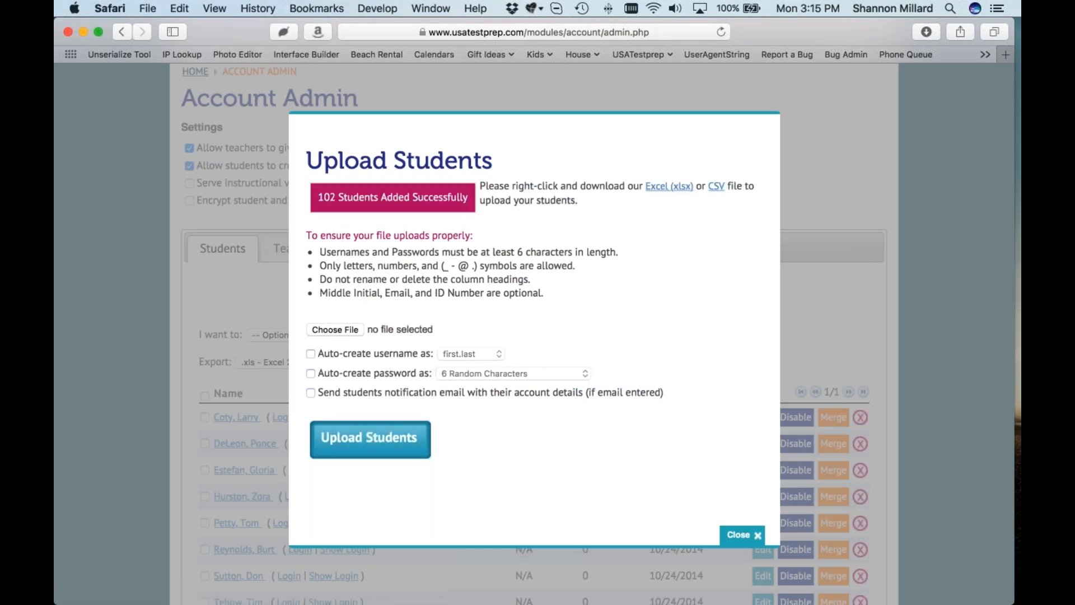
click(742, 534)
scroll(496, 426, down, 1)
scroll(497, 429, down, 5)
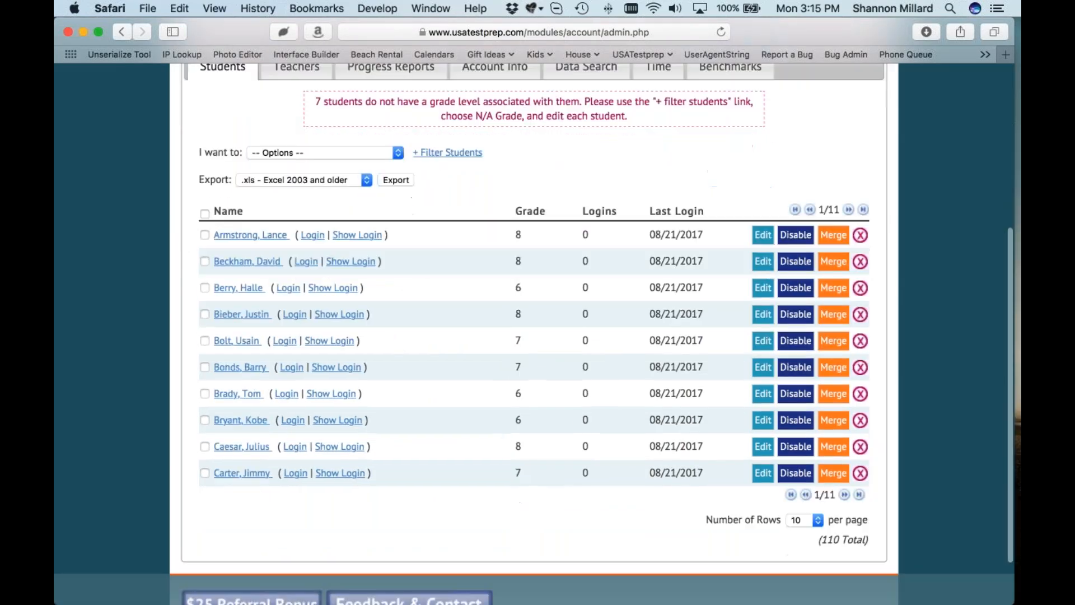
scroll(535, 333, up, 1)
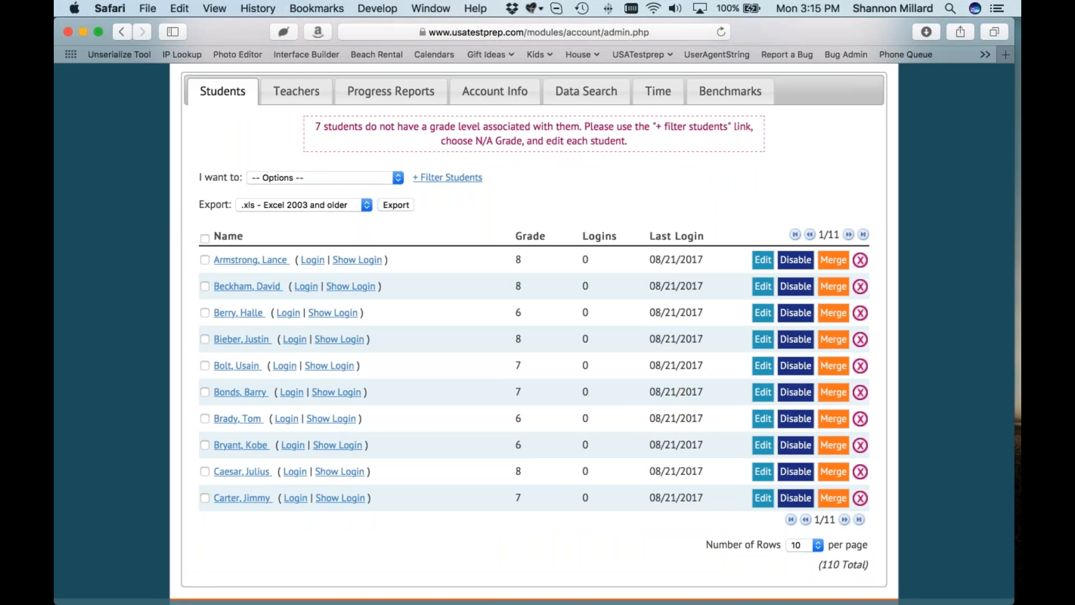
click(354, 177)
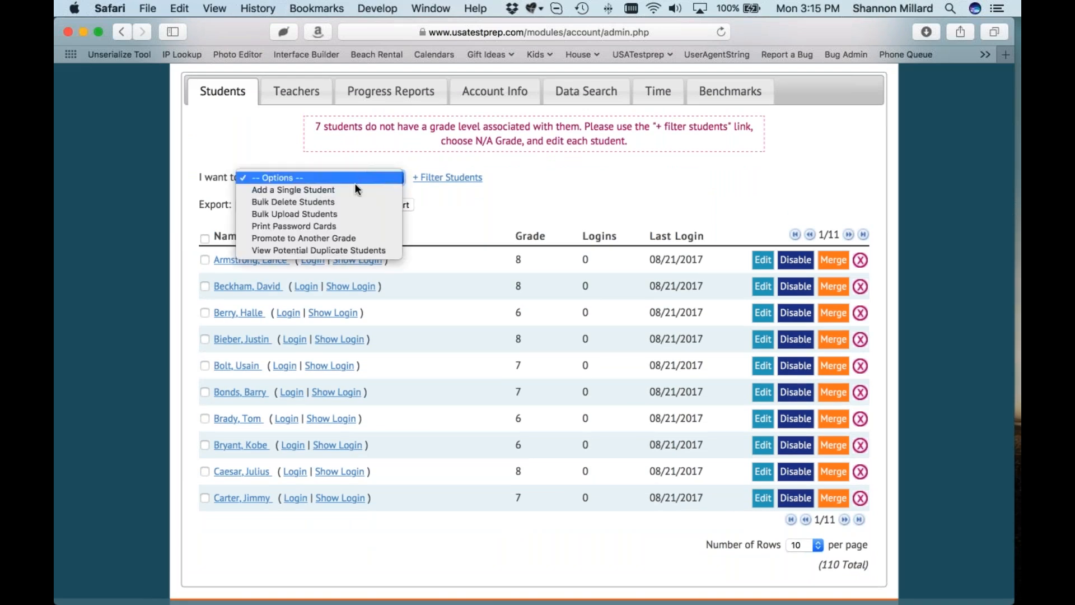
click(353, 214)
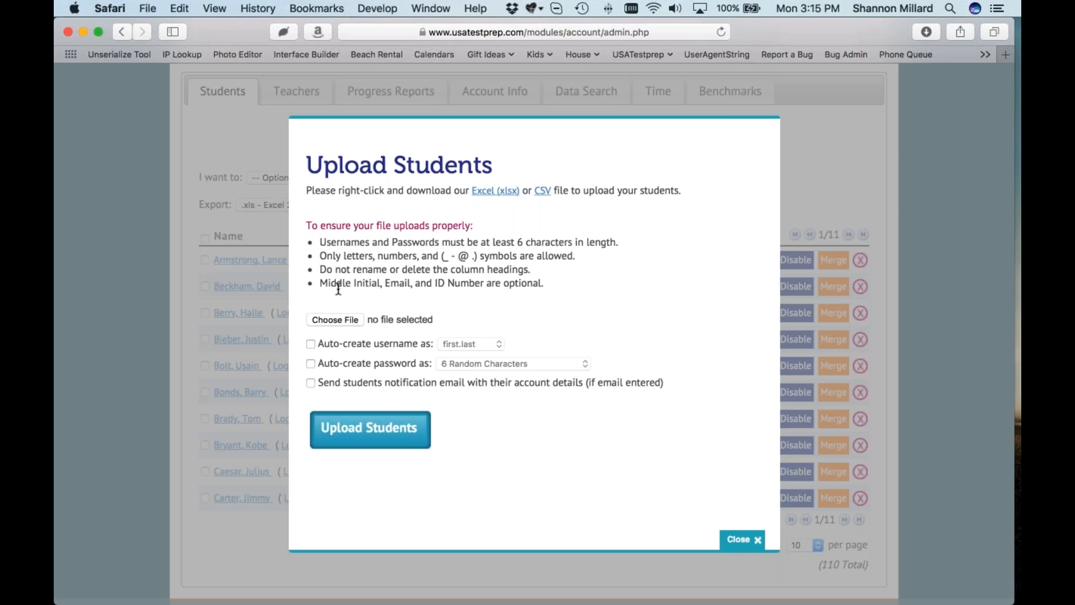
click(742, 539)
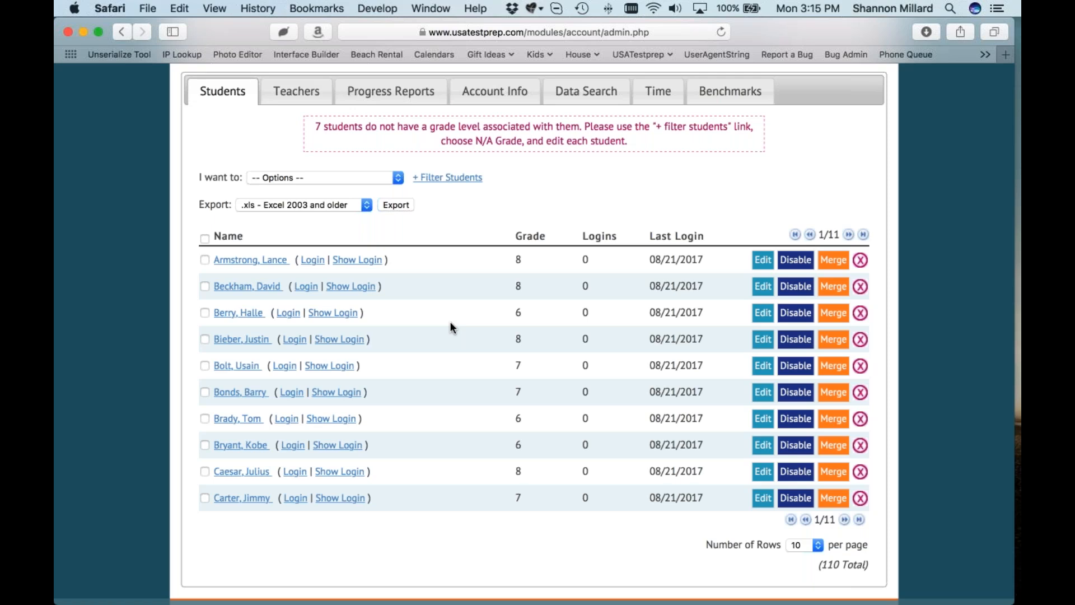
scroll(450, 322, up, 5)
click(247, 104)
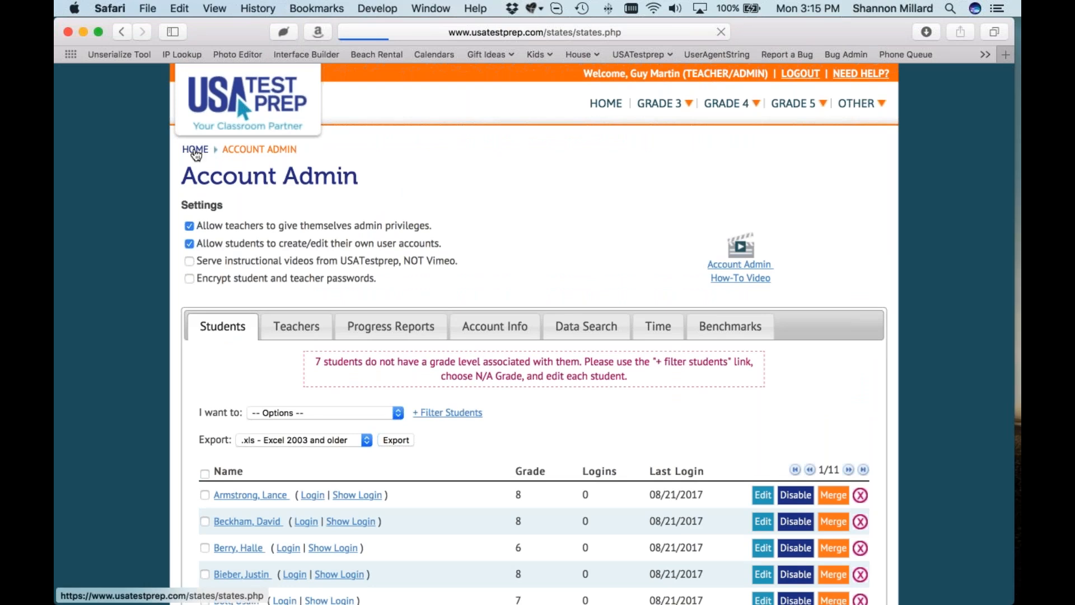
scroll(247, 301, down, 4)
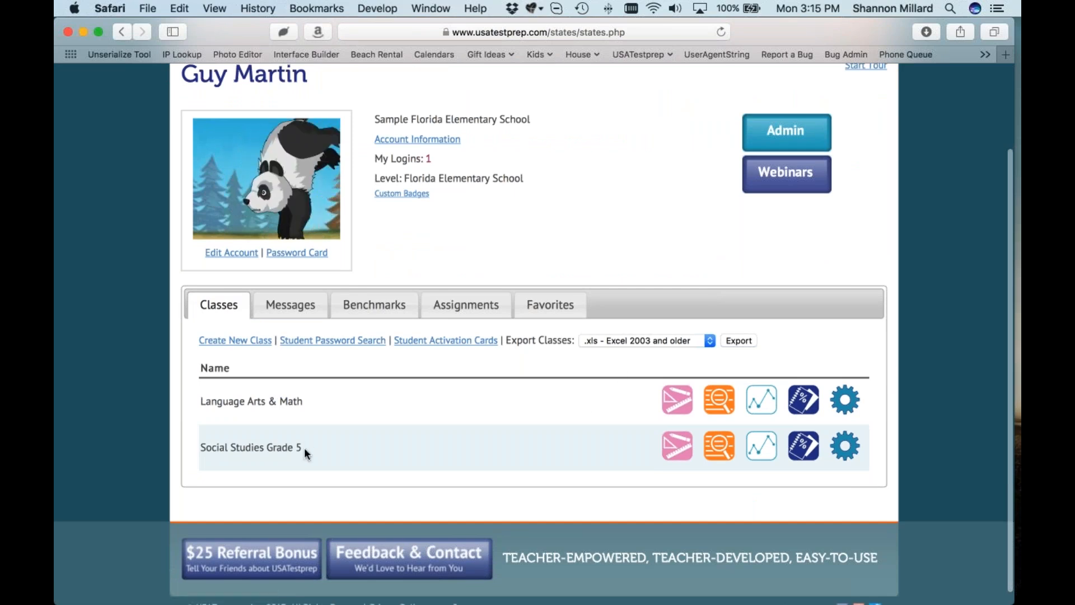
click(844, 455)
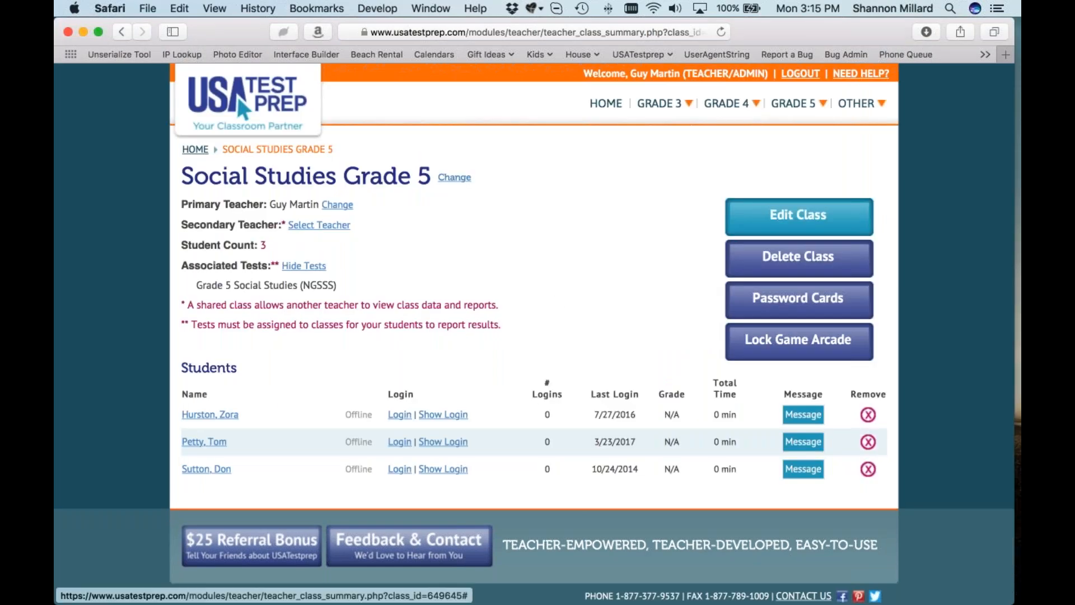
drag(183, 365, 275, 489)
click(275, 489)
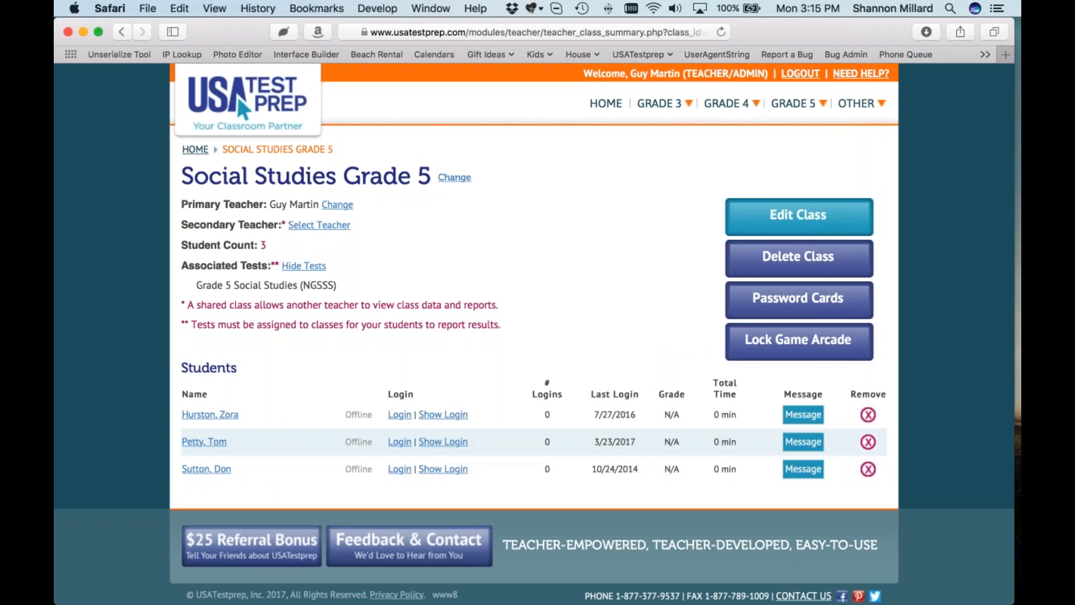
click(827, 309)
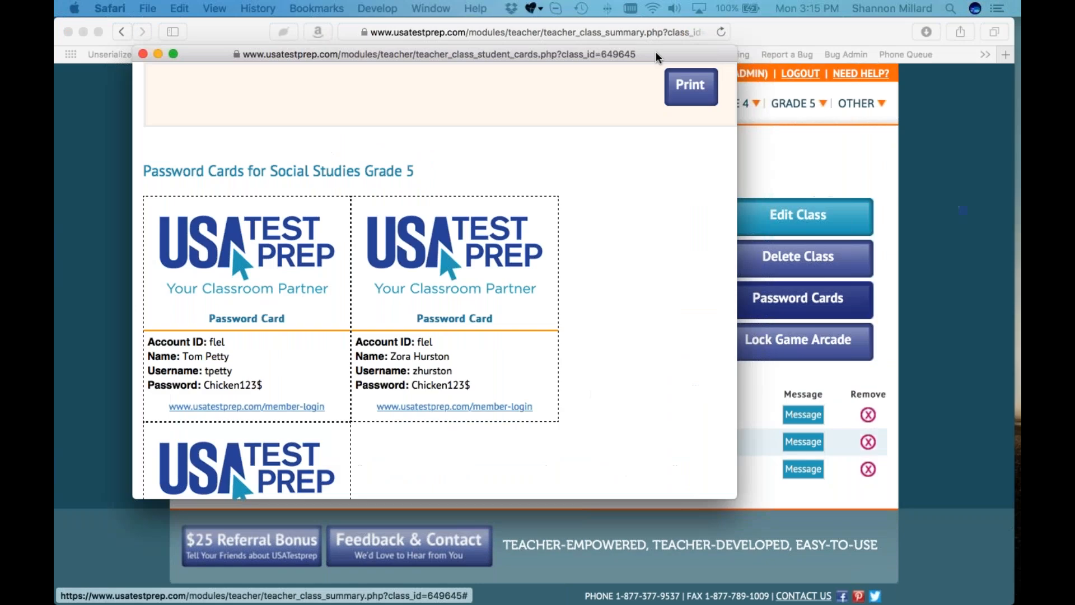
scroll(503, 283, down, 4)
scroll(505, 284, up, 4)
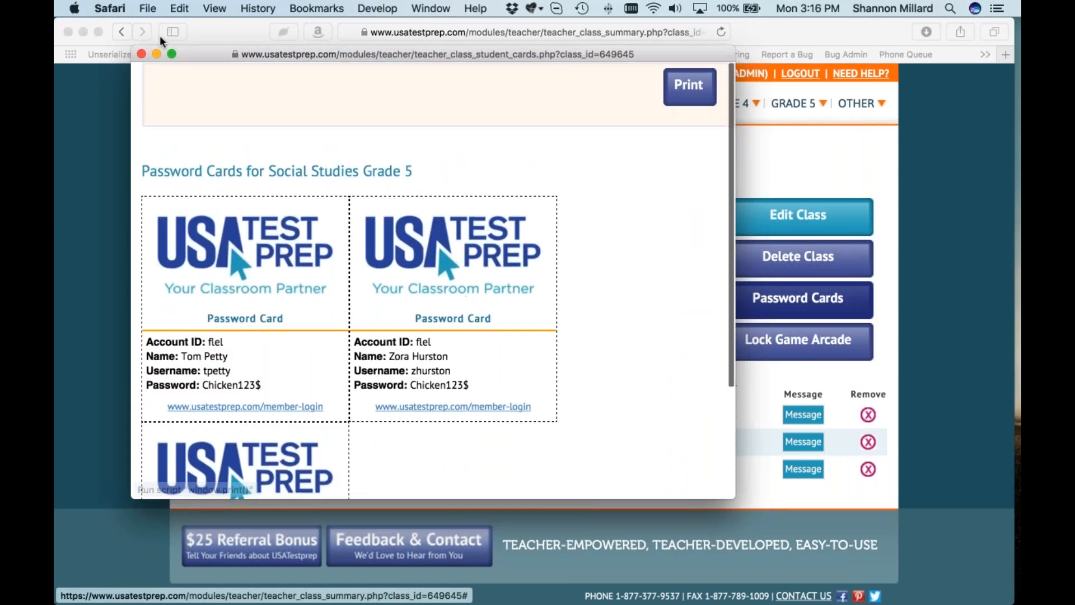
click(141, 54)
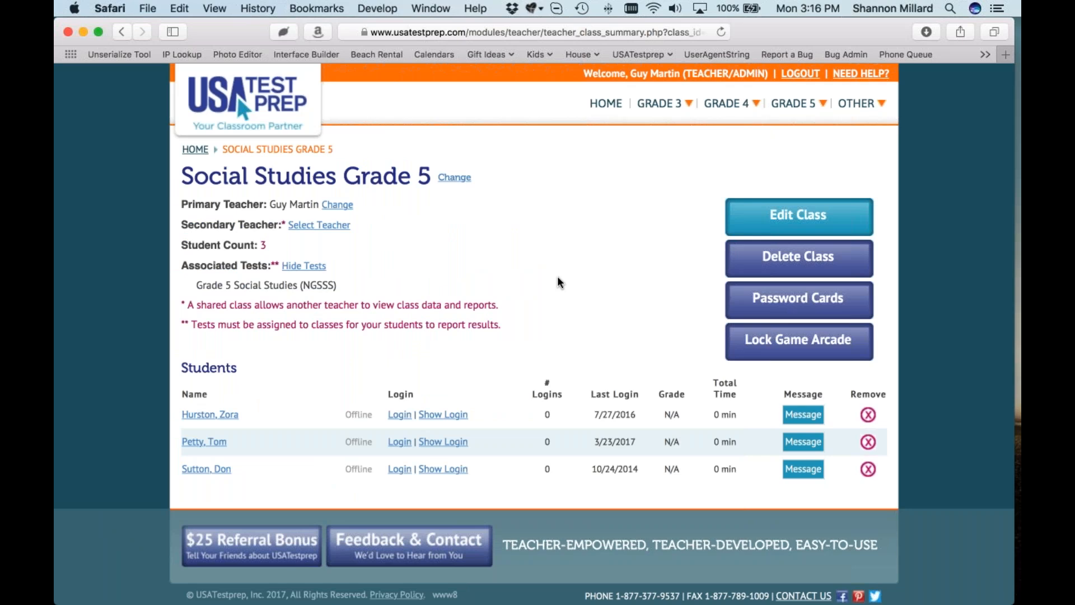
click(606, 103)
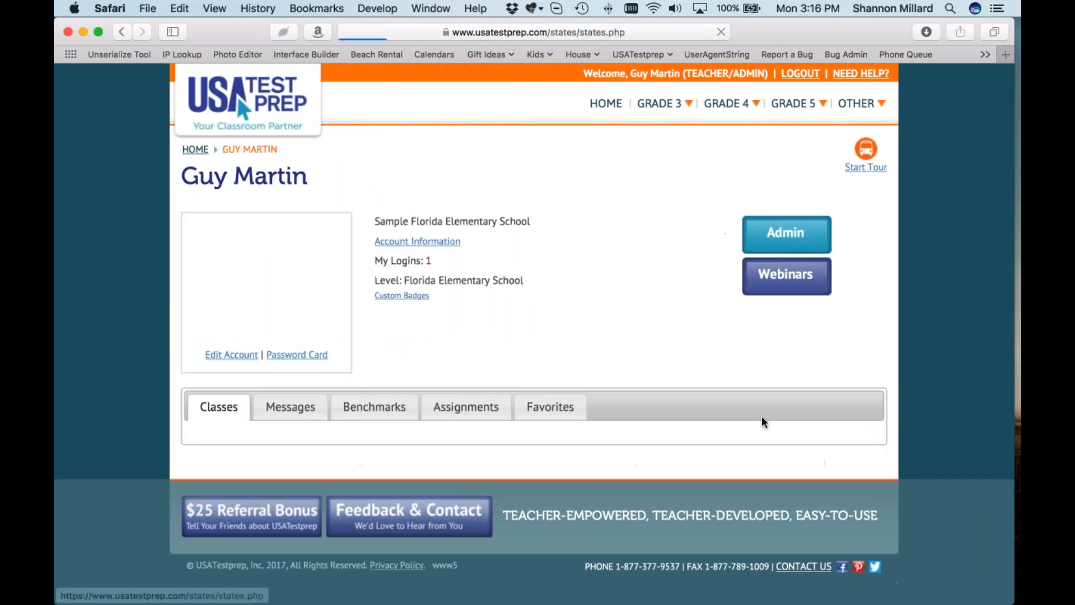
click(791, 239)
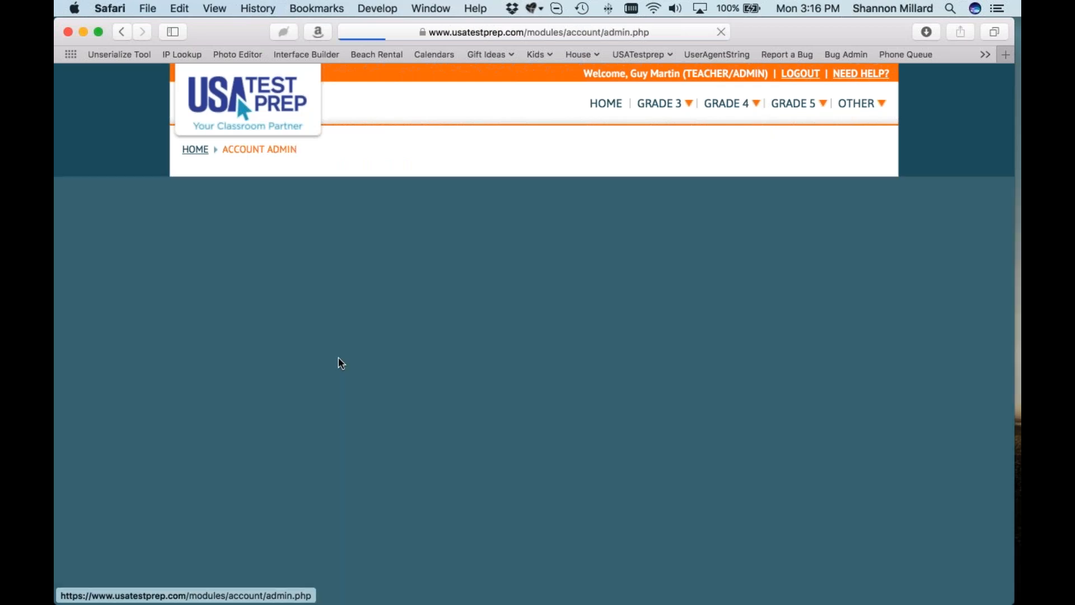
Step: Untick 'Allow students to create/edit their own user accounts' and confirm the warning with OK
scroll(338, 358, down, 5)
scroll(534, 336, down, 1)
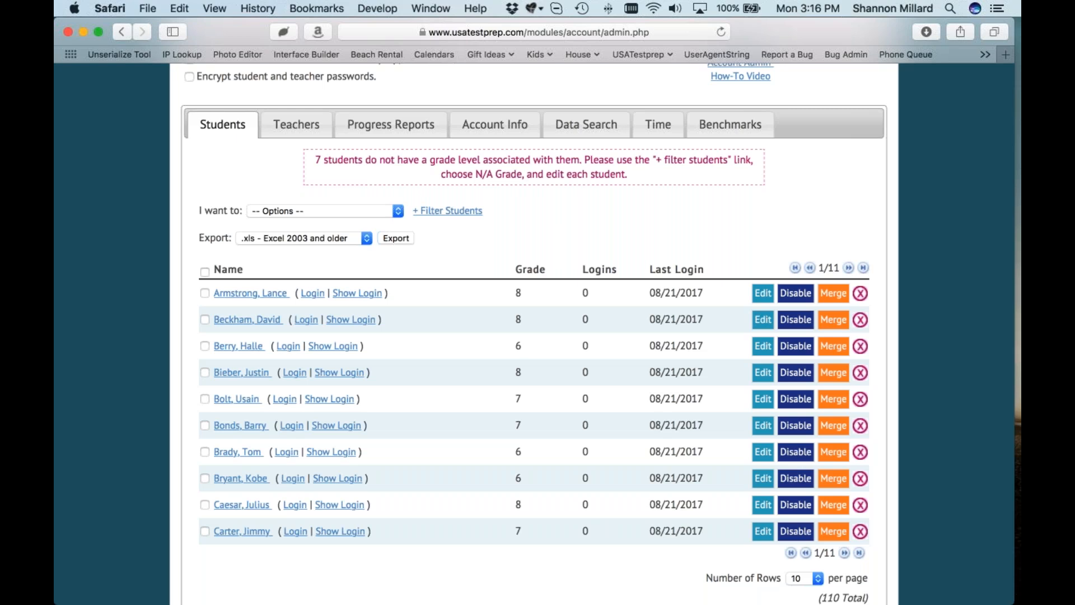
scroll(340, 342, up, 5)
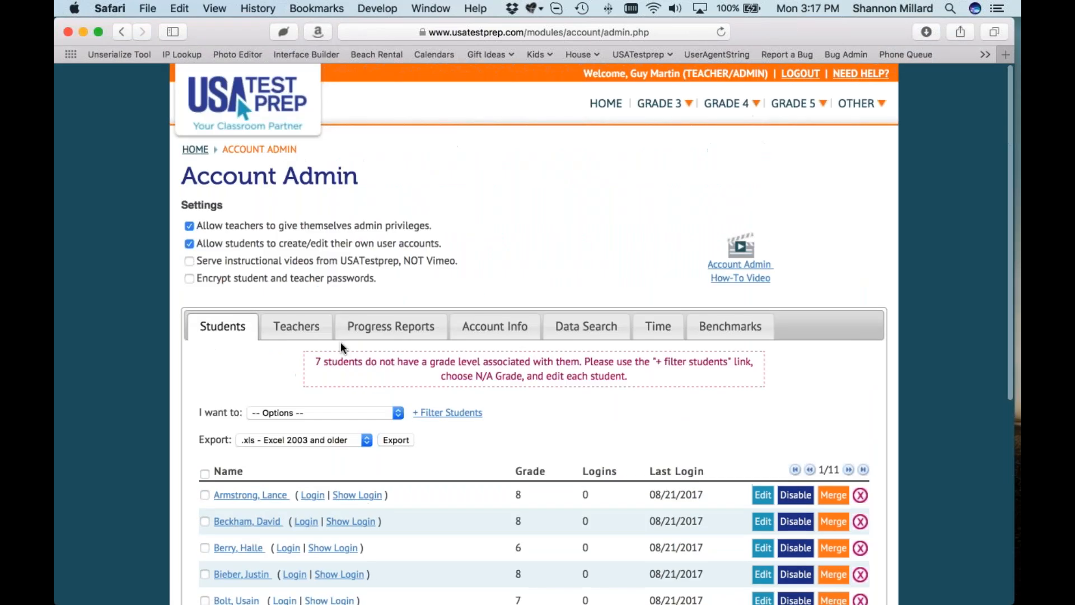
scroll(340, 342, down, 2)
scroll(341, 258, up, 1)
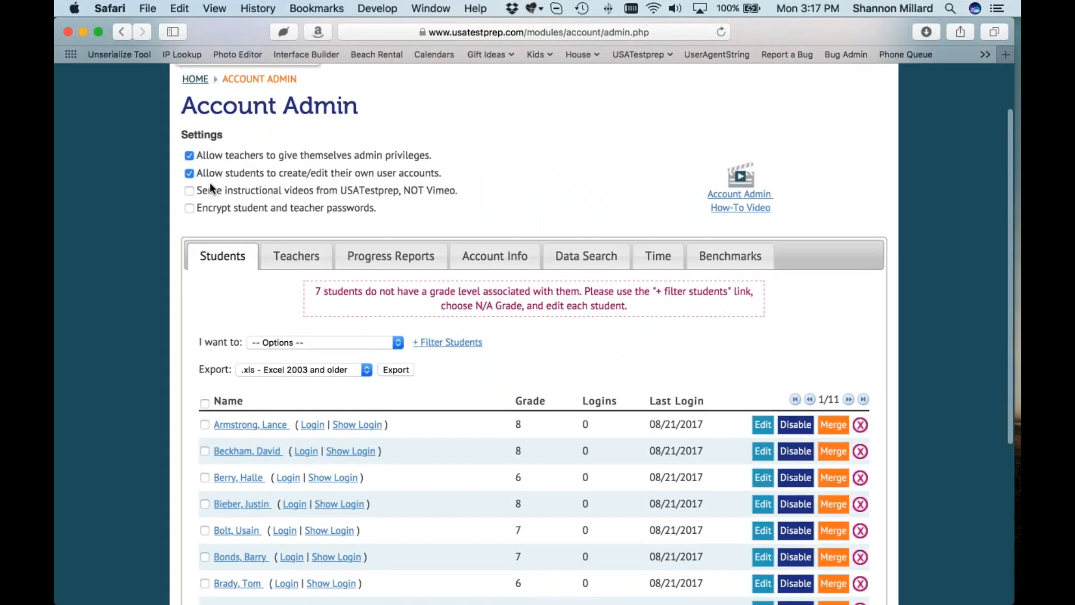
drag(196, 170, 443, 173)
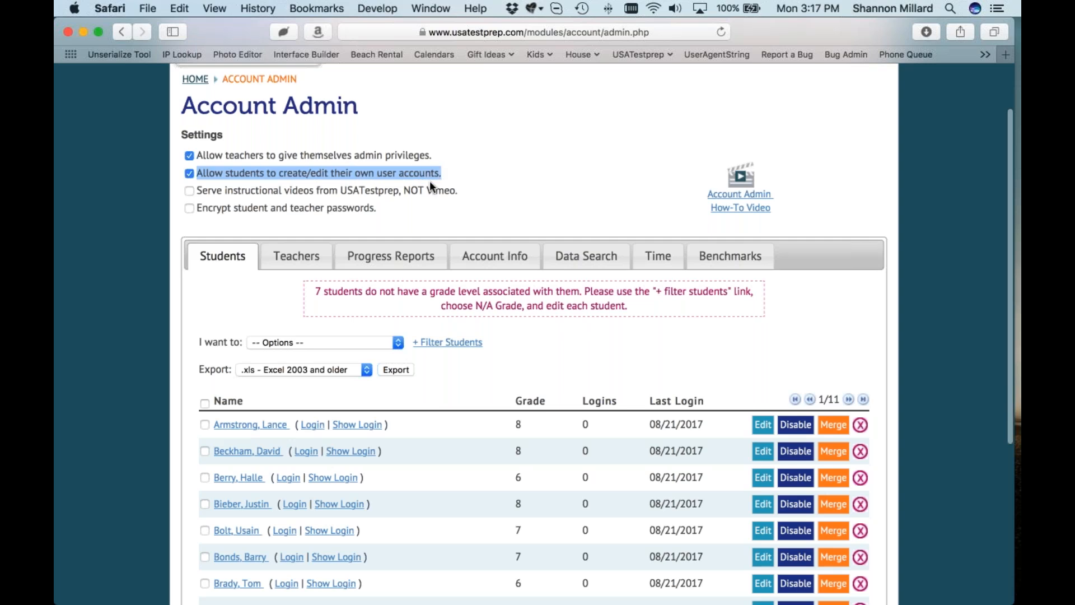
click(189, 173)
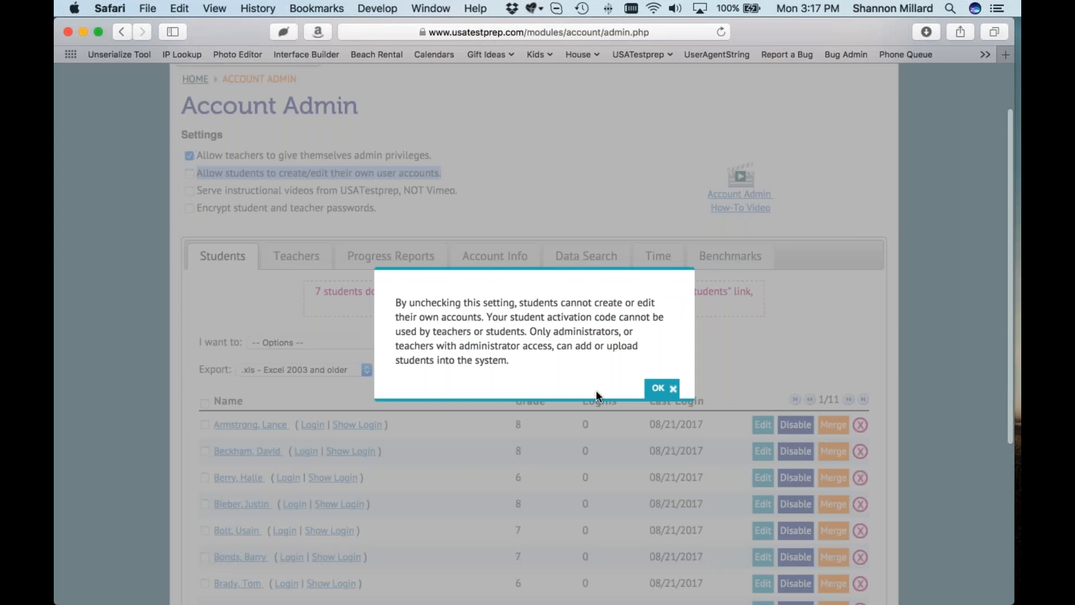
click(658, 388)
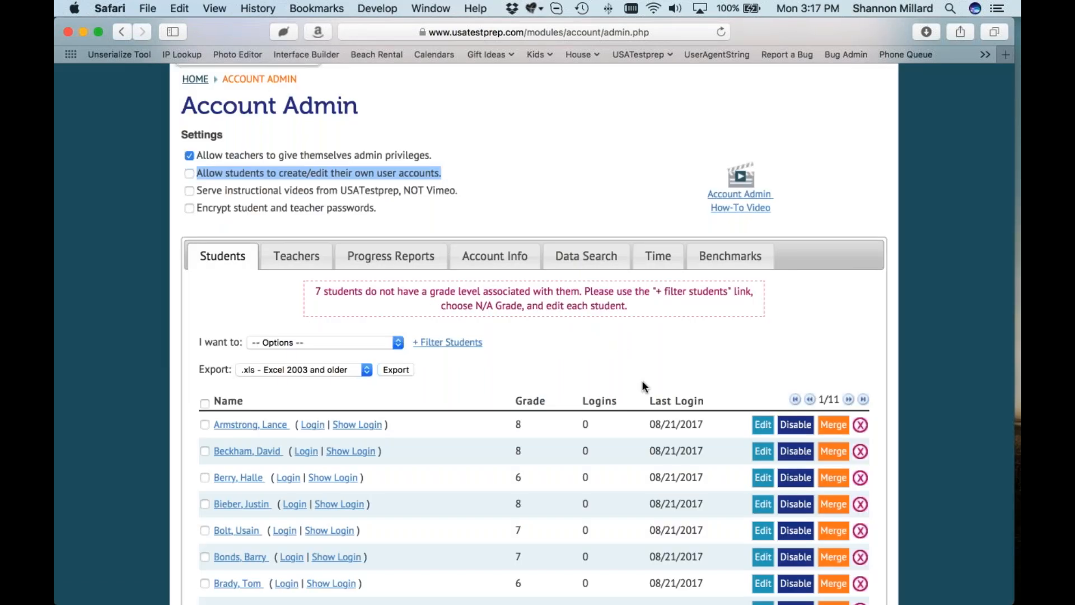
click(189, 173)
click(661, 389)
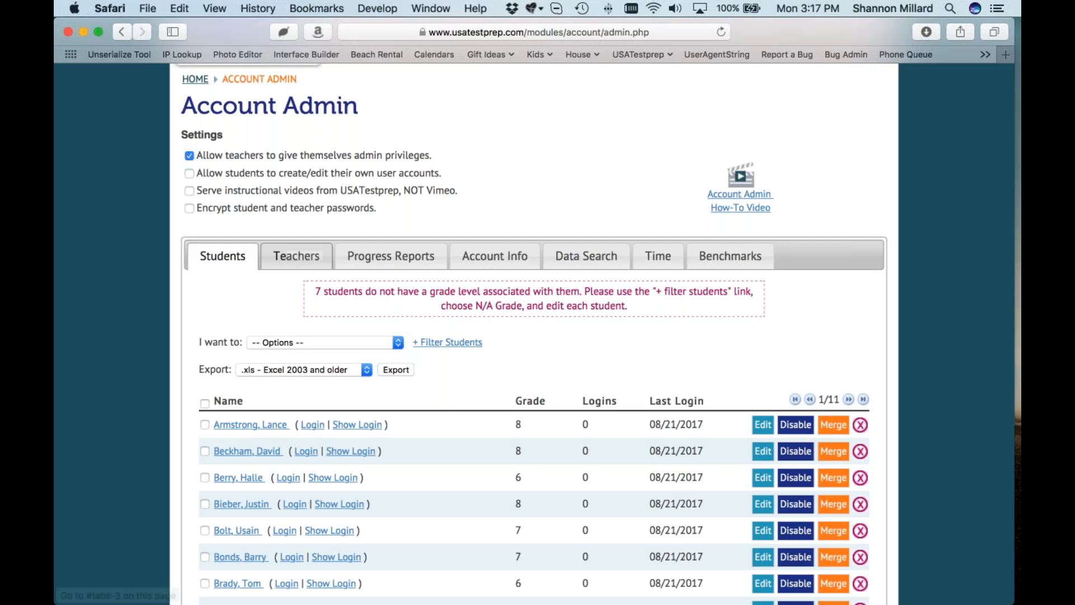
click(278, 345)
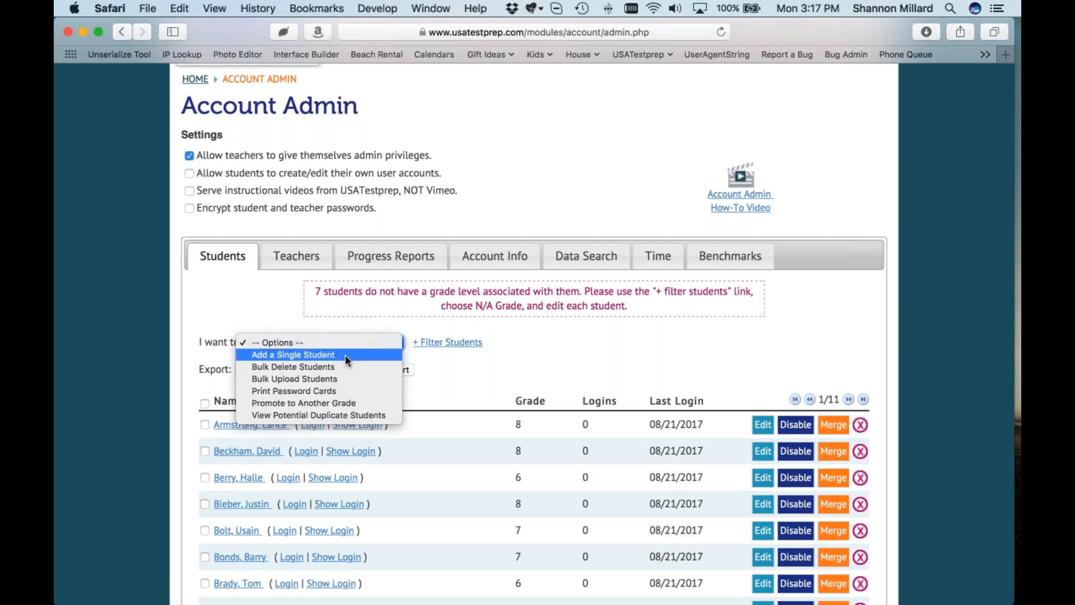
click(388, 415)
scroll(385, 344, down, 5)
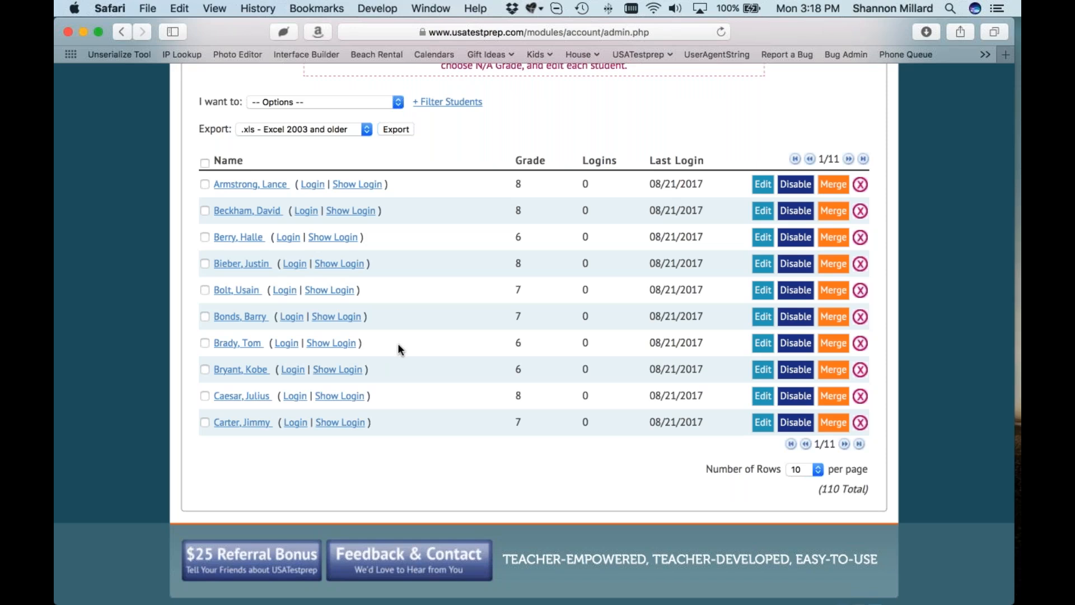
scroll(397, 344, up, 3)
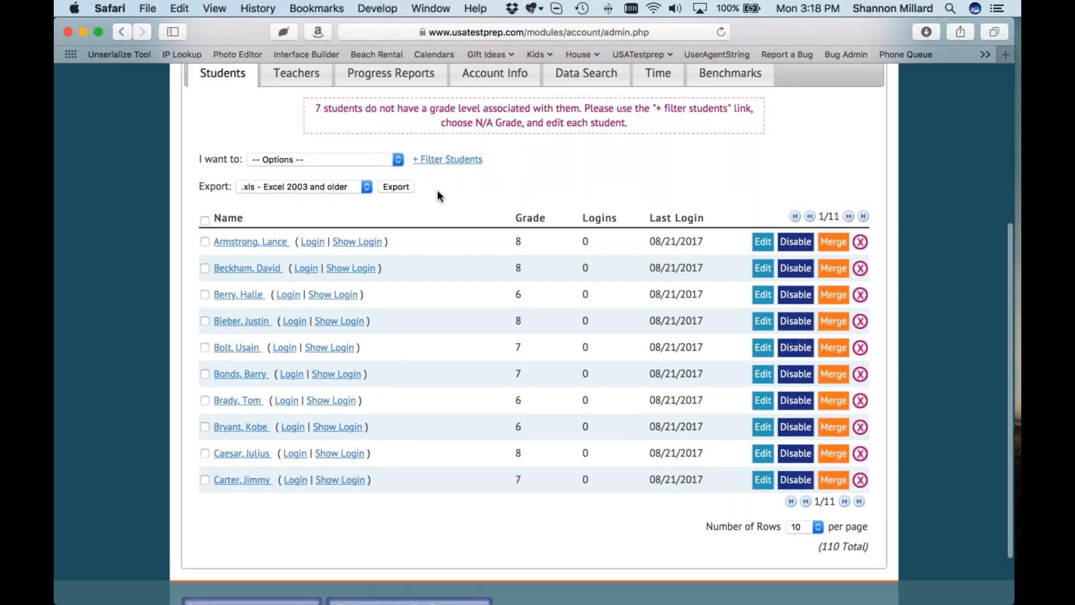
Step: Filter the student list to Student Grade 8
click(432, 162)
click(499, 160)
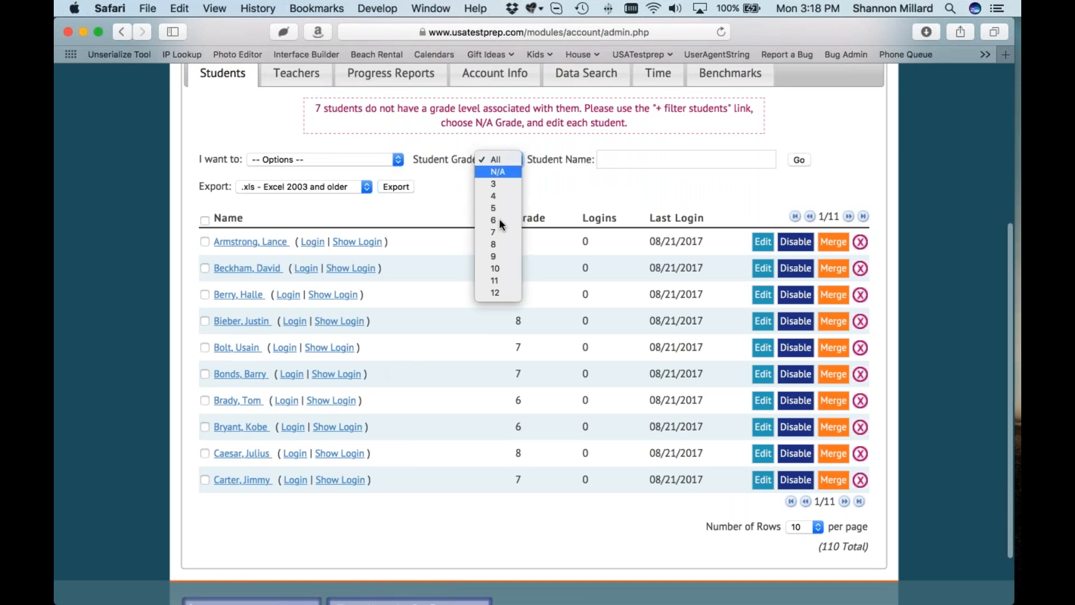
click(501, 247)
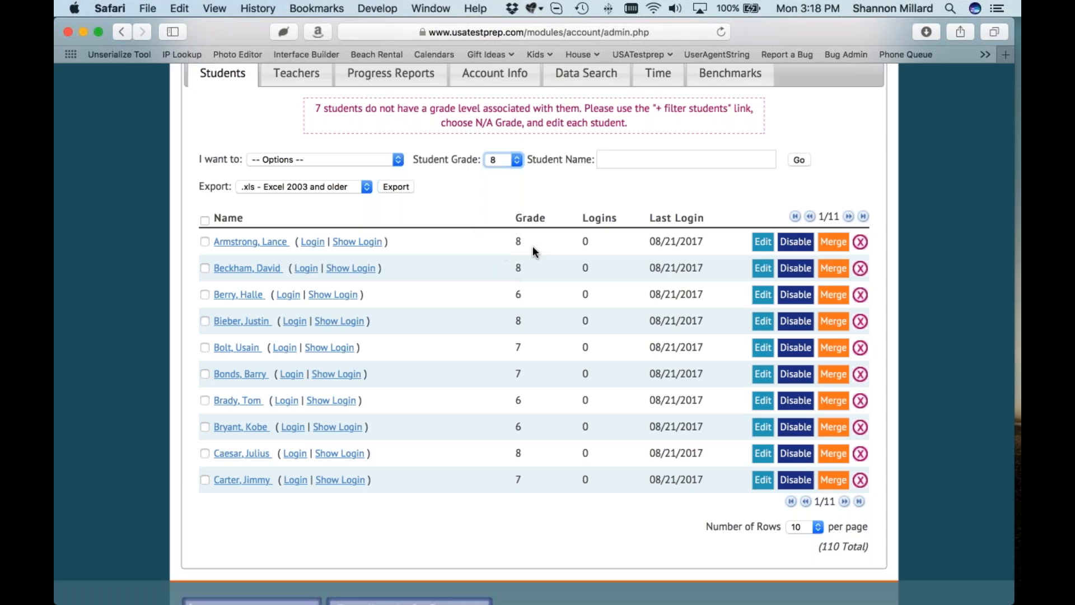
click(803, 158)
scroll(451, 331, down, 3)
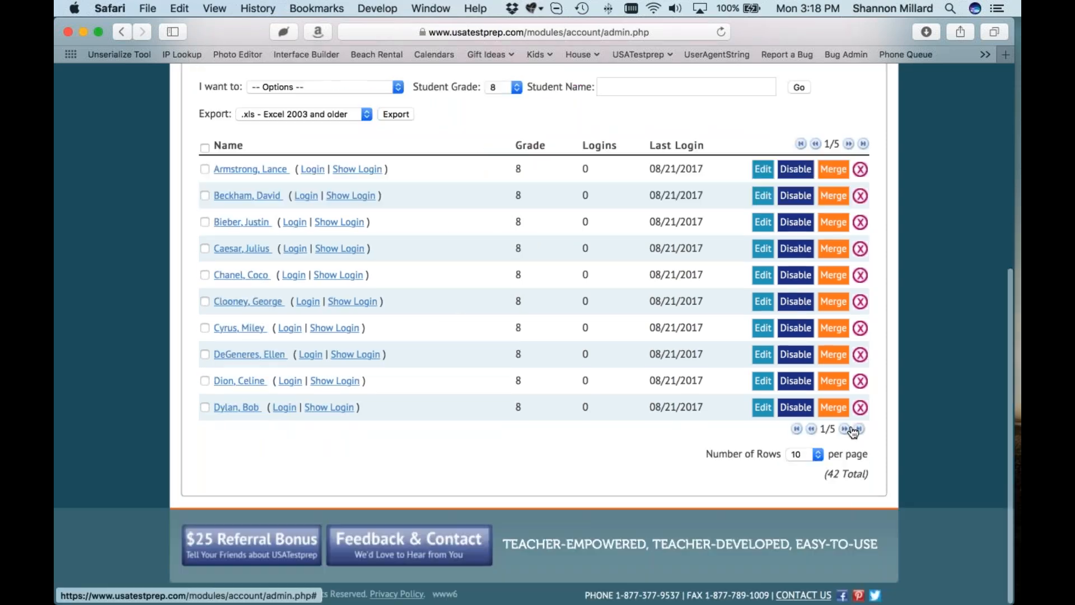
drag(836, 429, 821, 428)
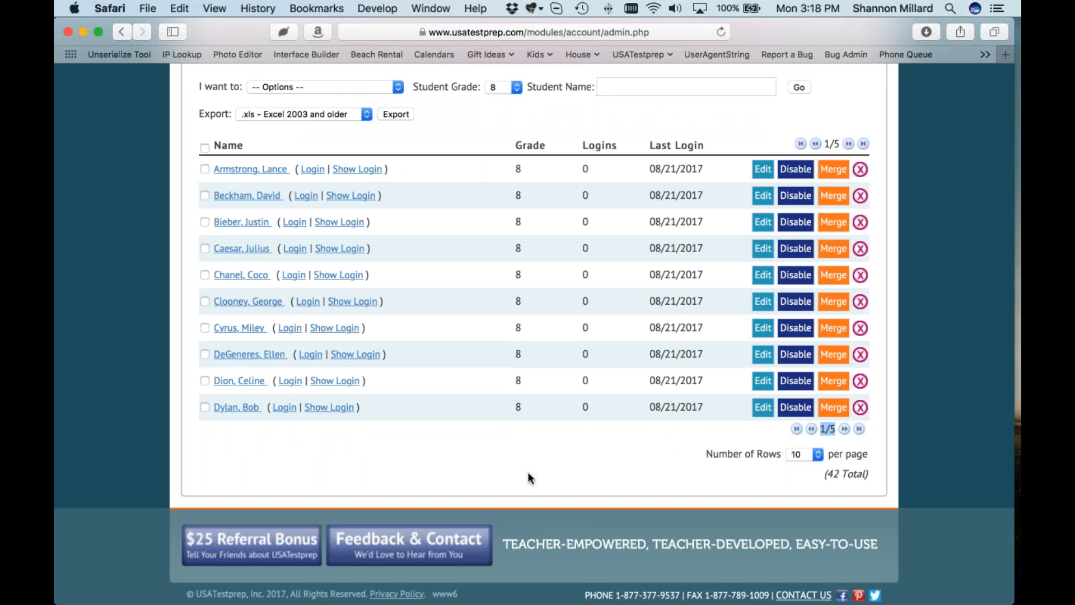
Step: Set Number of Rows to 100 so all 42 grade-8 students fit on one page
click(806, 454)
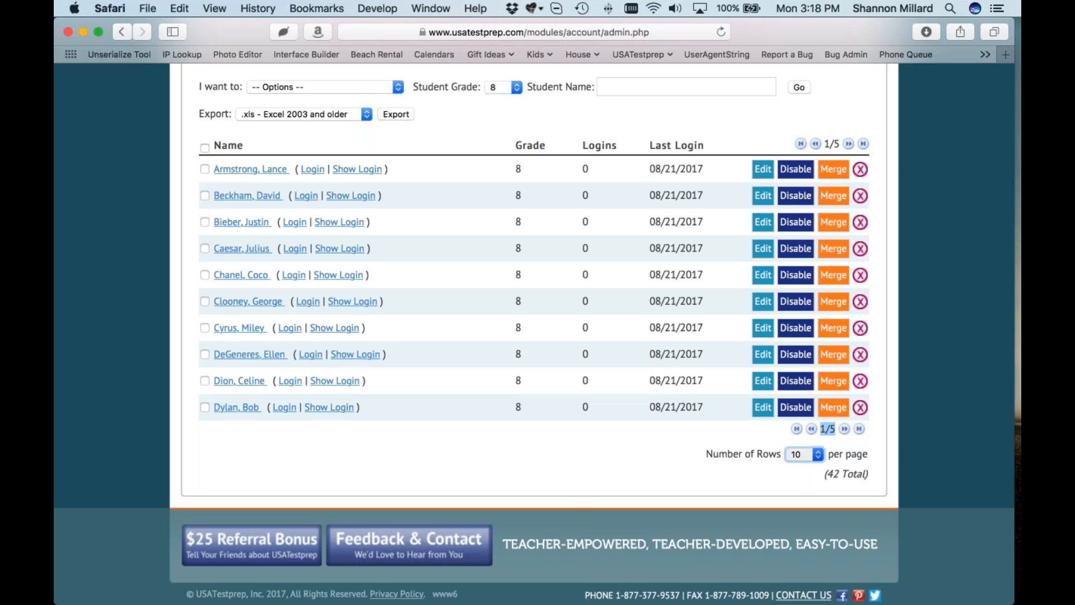
click(799, 490)
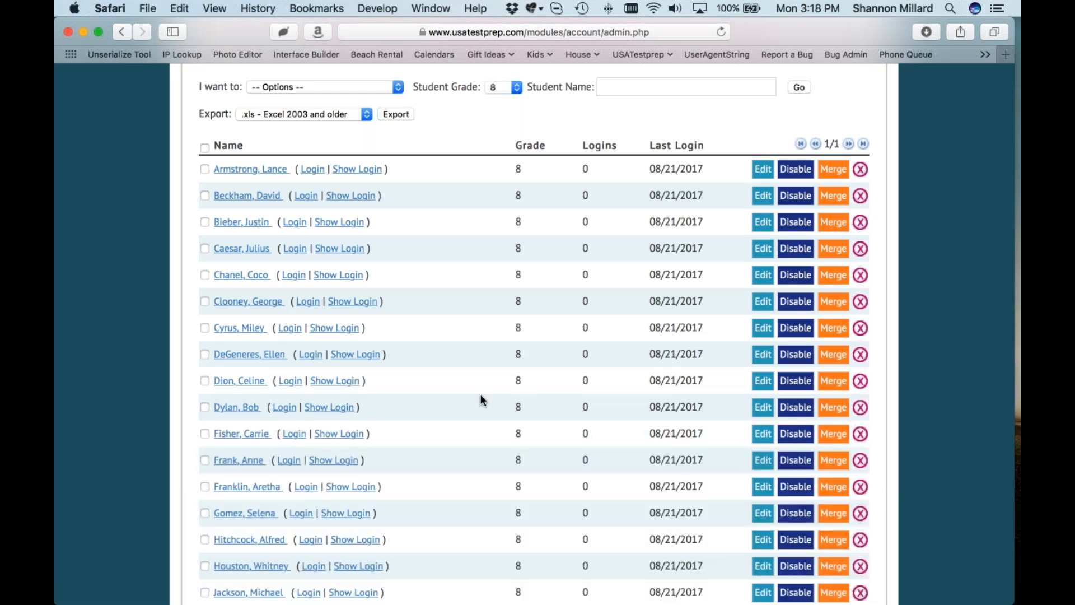
scroll(480, 395, down, 15)
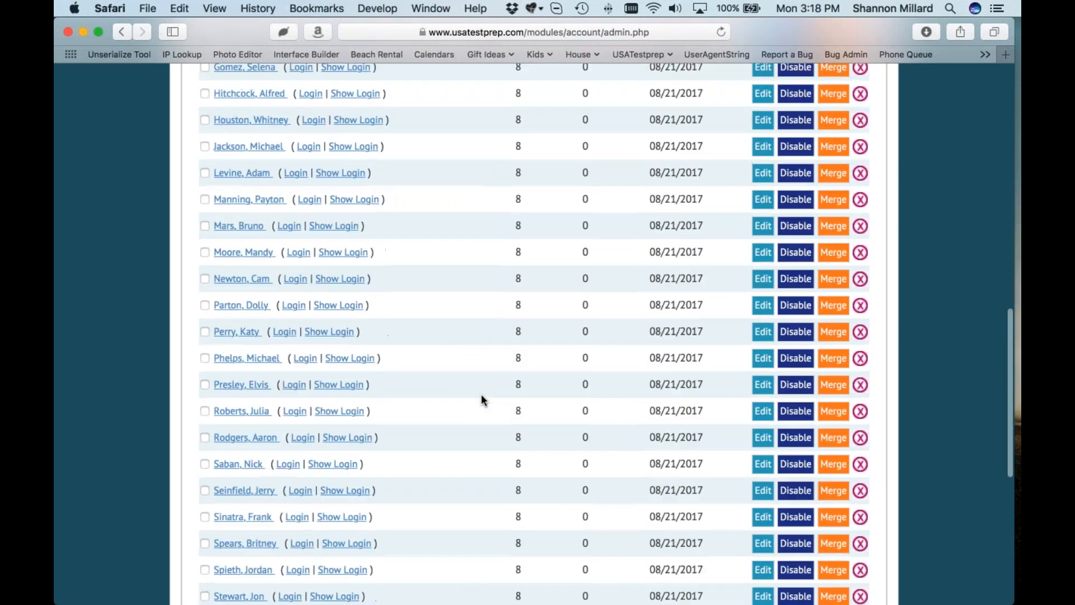
scroll(481, 394, down, 5)
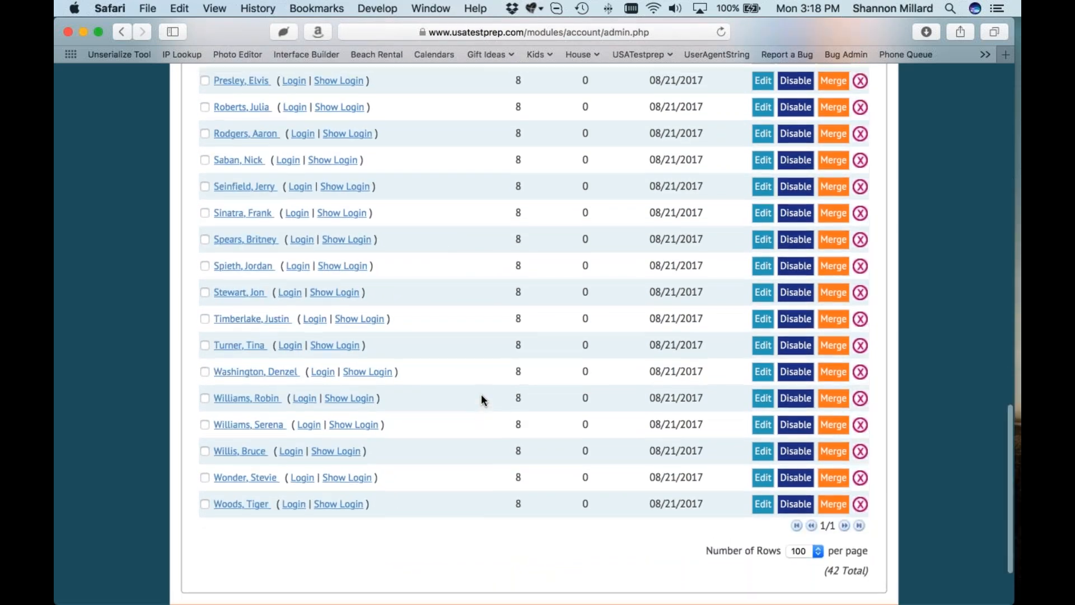
scroll(481, 394, up, 3)
scroll(481, 394, up, 12)
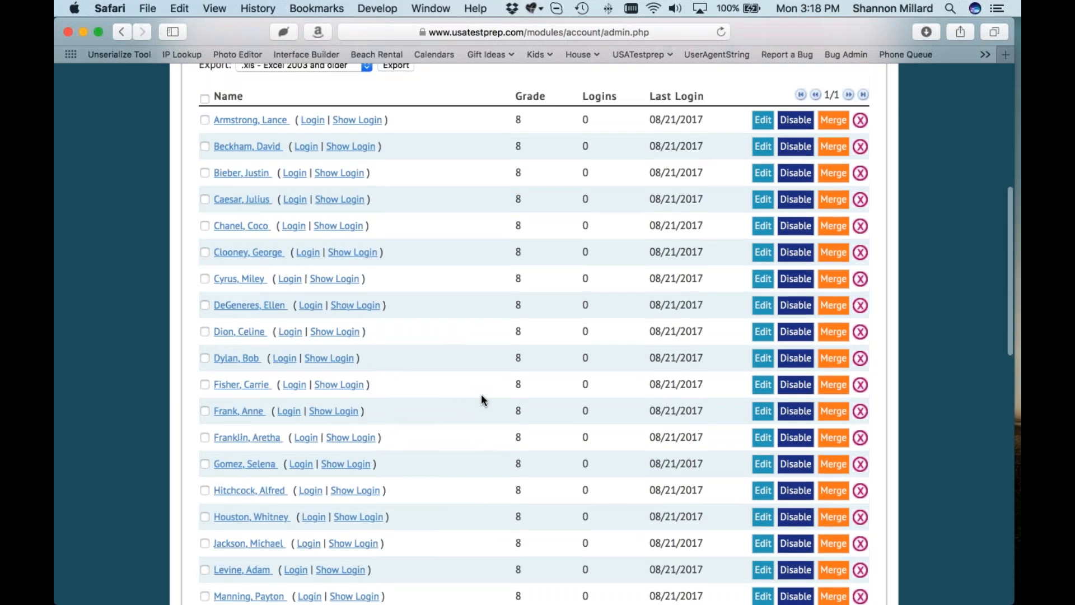
scroll(482, 394, up, 2)
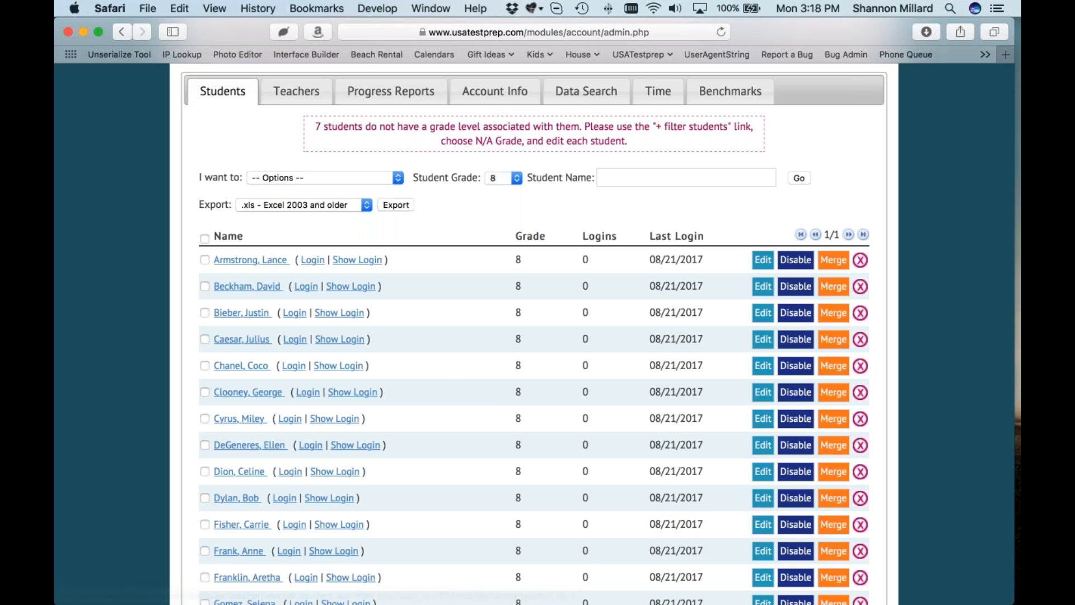
Step: Select all grade-8 students with the header checkbox, then untick the two students to keep
click(205, 239)
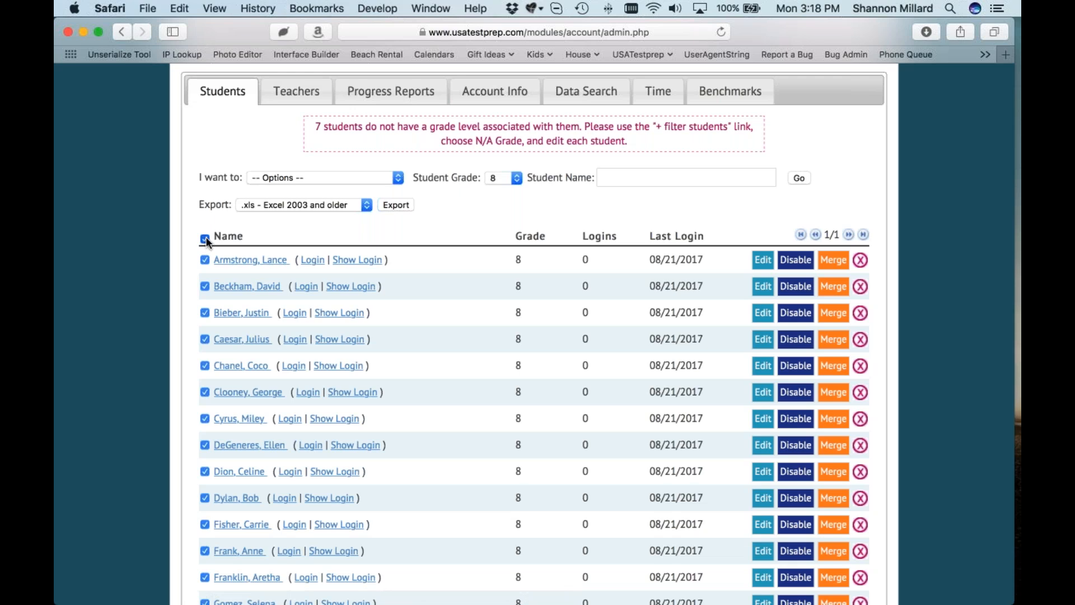
click(205, 238)
click(205, 238)
scroll(210, 284, down, 5)
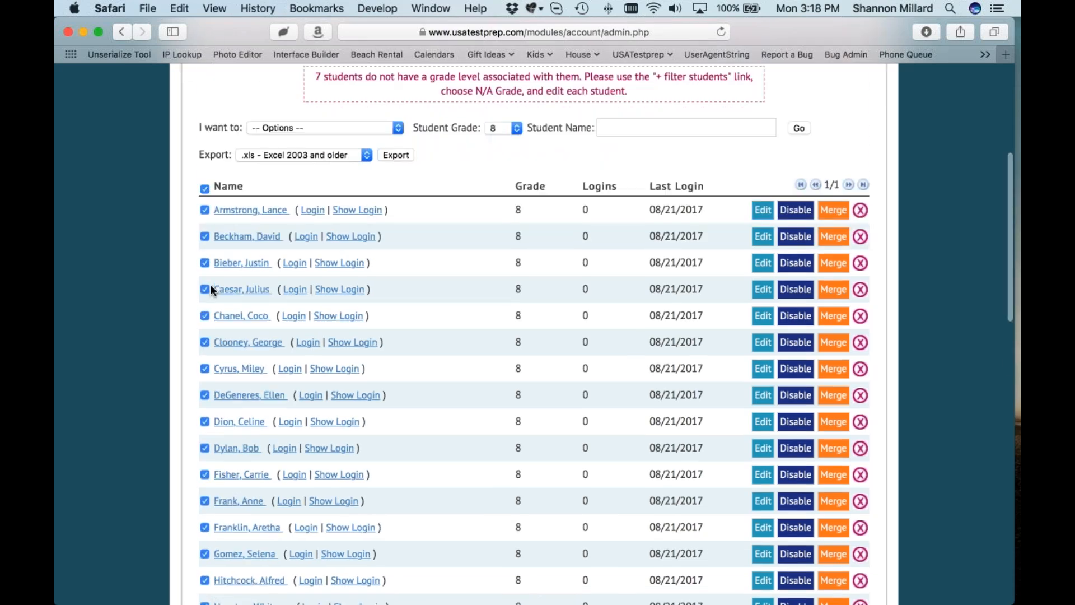
click(203, 184)
click(205, 238)
scroll(641, 376, up, 2)
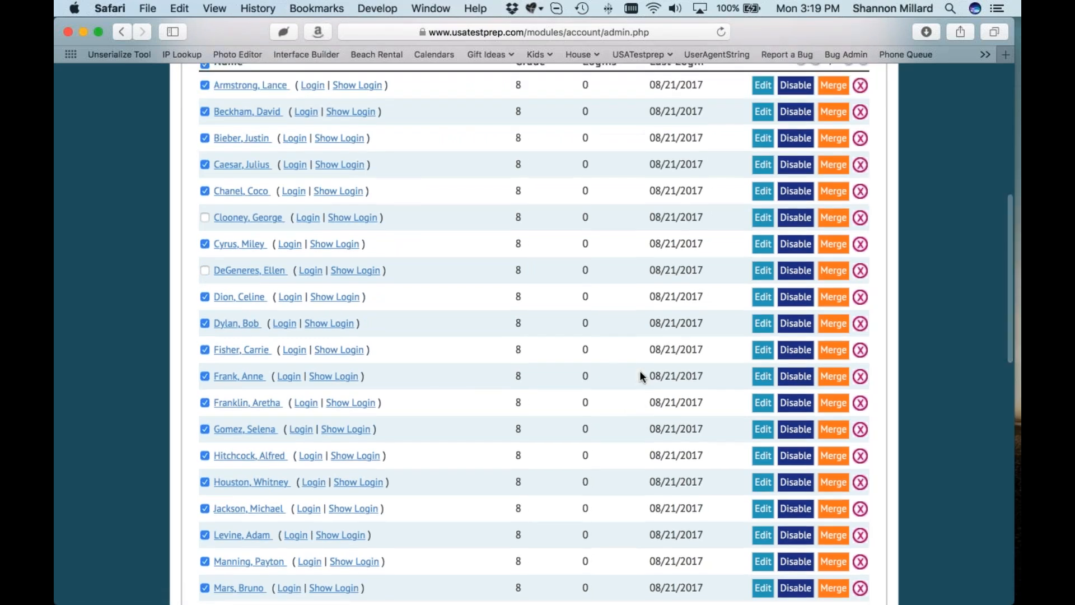
scroll(641, 376, up, 10)
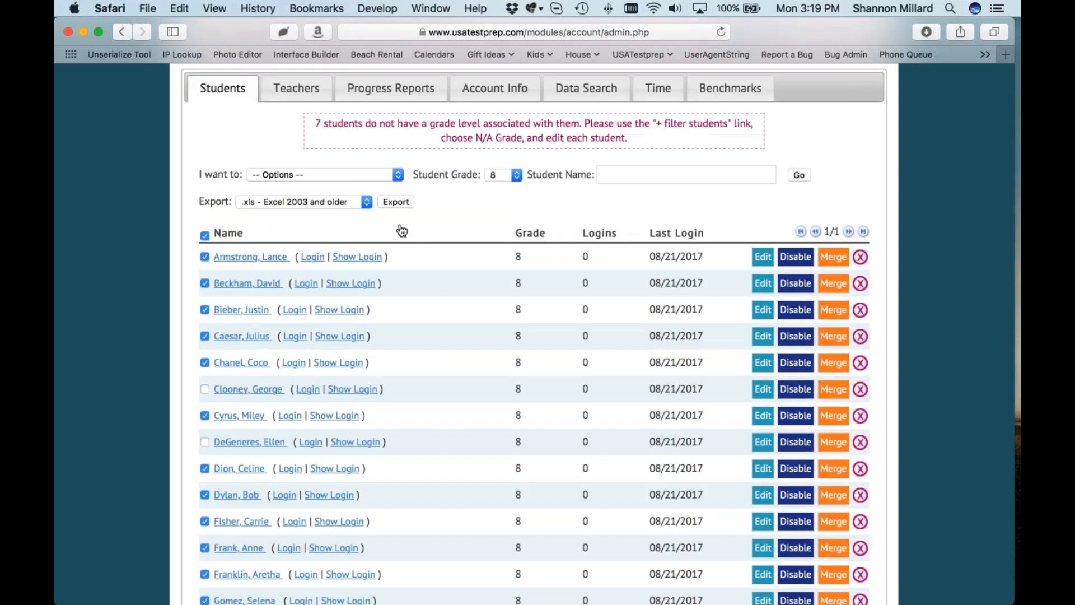
click(314, 175)
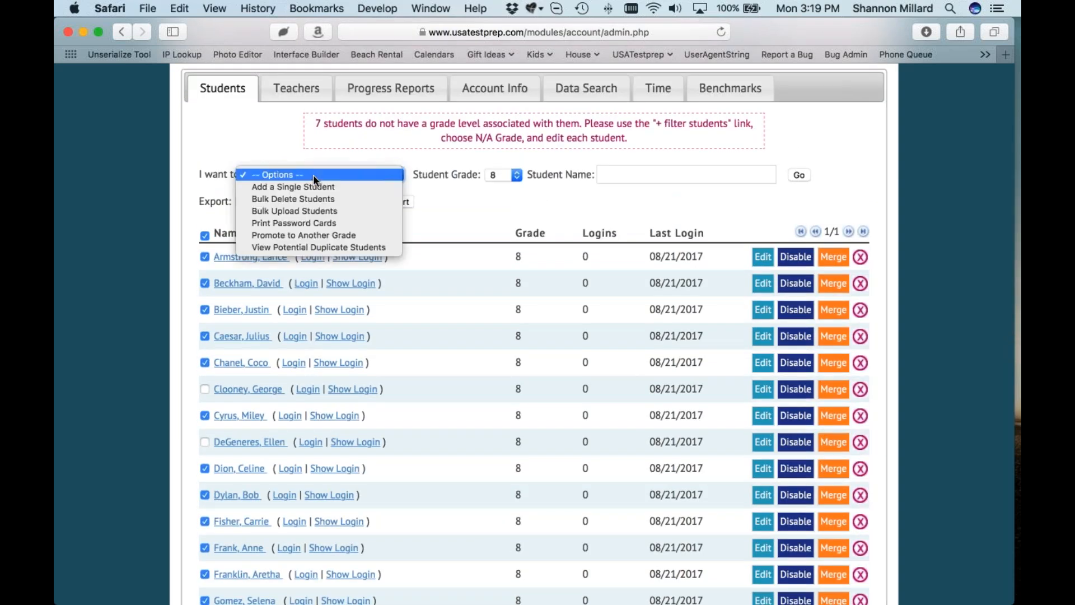
Step: Bulk-delete the 40 checked grade-8 students, confirming with 'delete' and I'm Sure
click(331, 199)
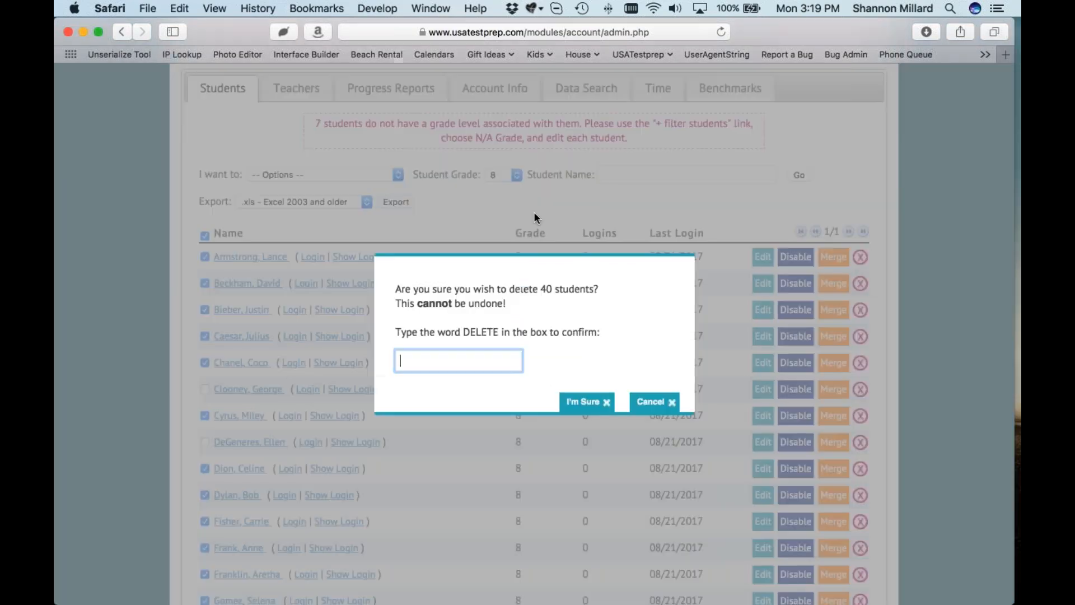
text(delete)
click(582, 401)
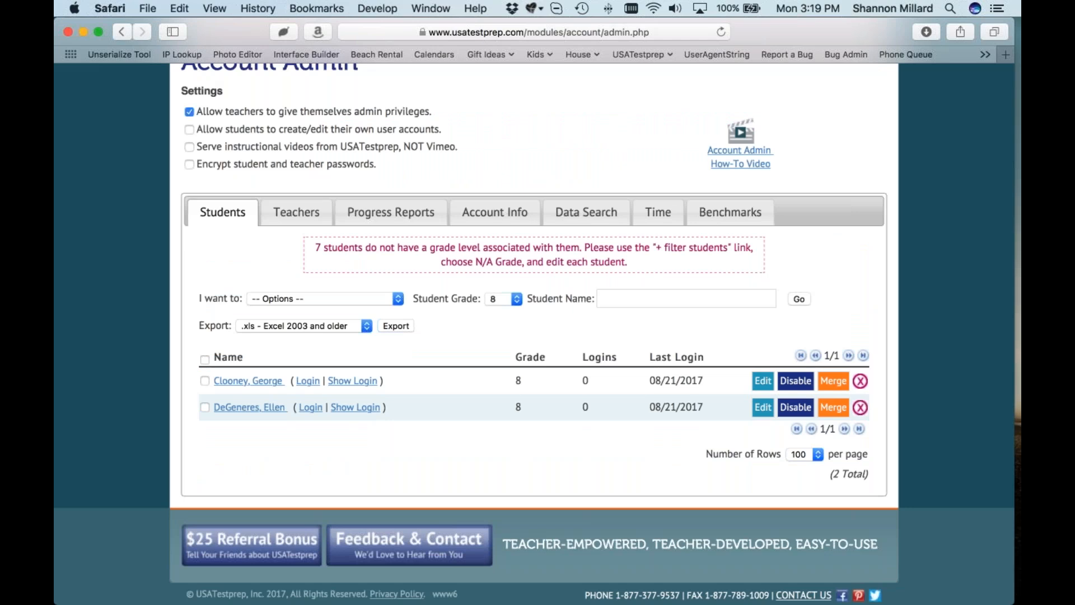
Step: Open the Student Grade filter's dropdown of grade levels
click(497, 300)
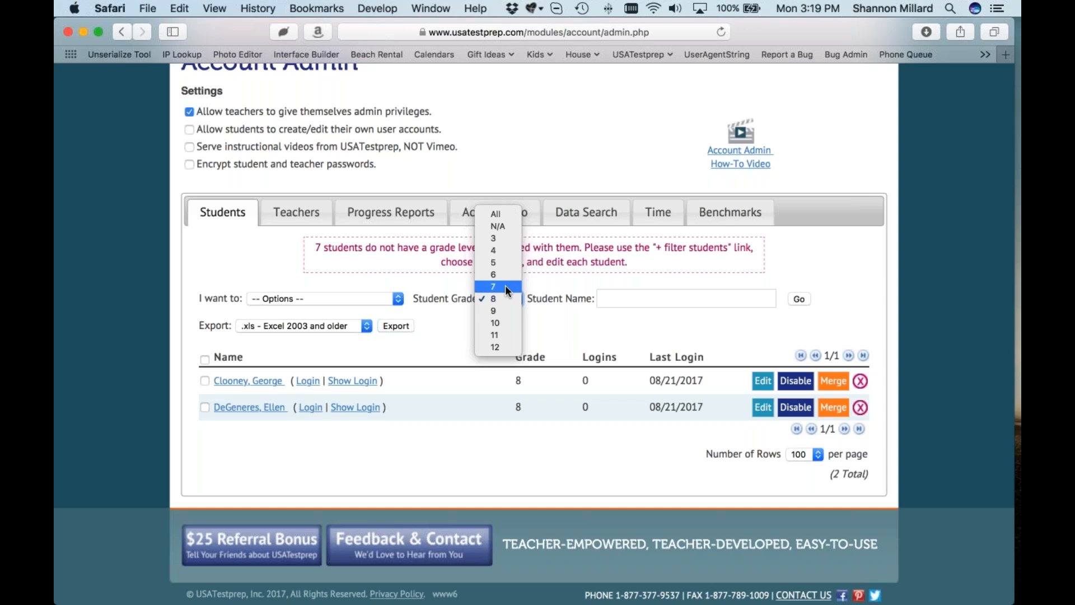
Step: Filter the roster to grade 7 and tick the select-all box for every listed student
click(505, 286)
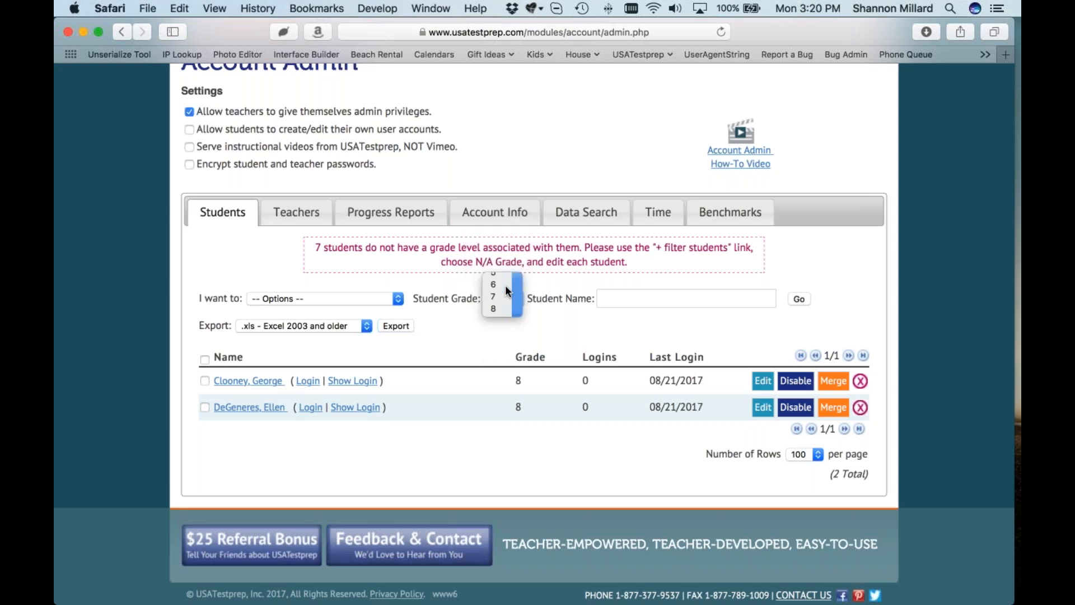
click(798, 299)
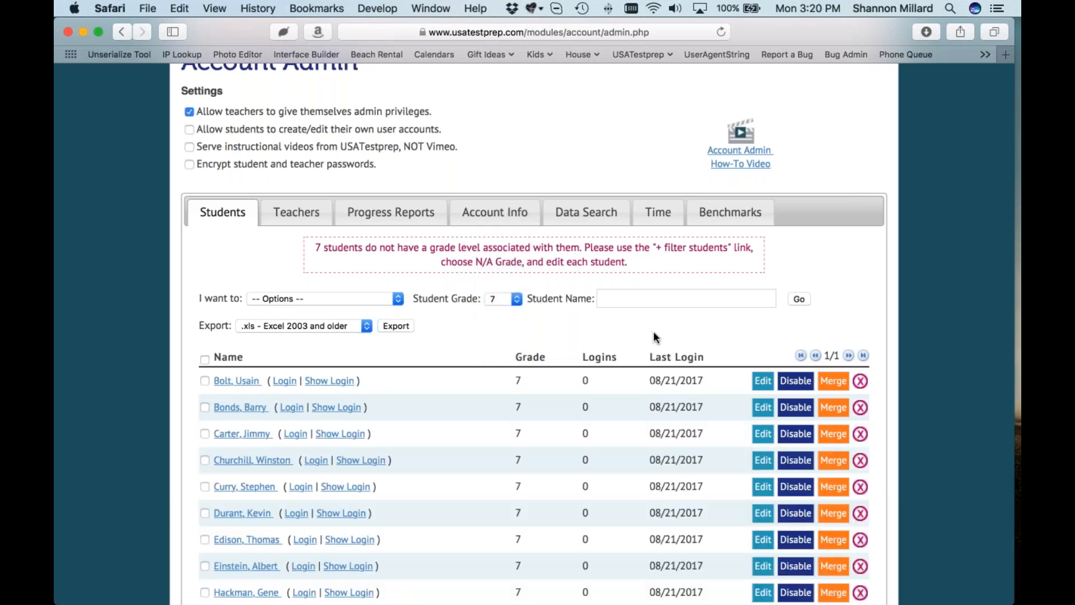
scroll(653, 331, down, 15)
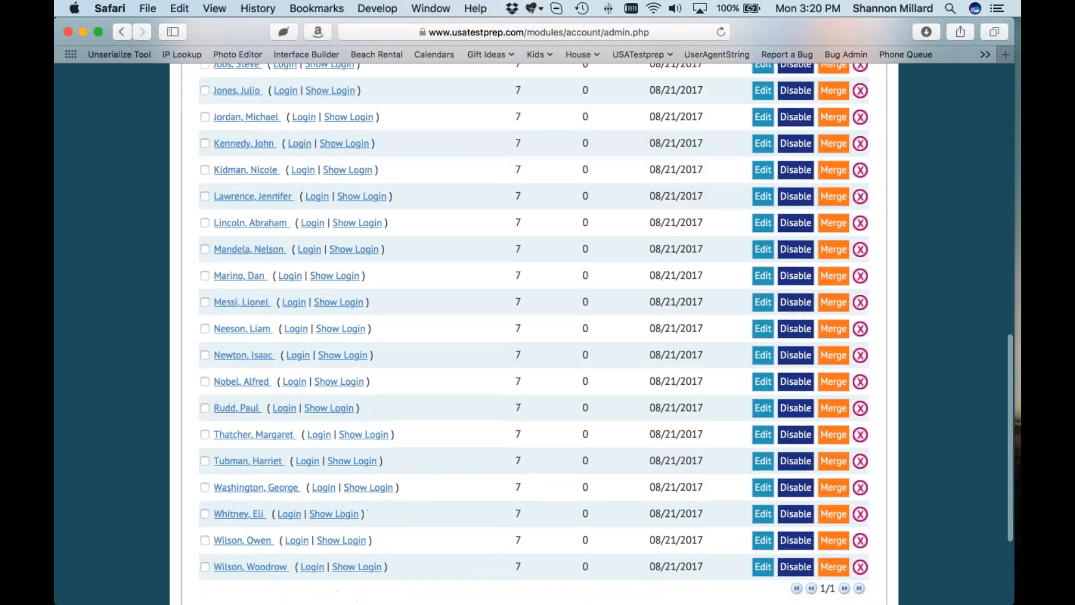
scroll(809, 453, down, 3)
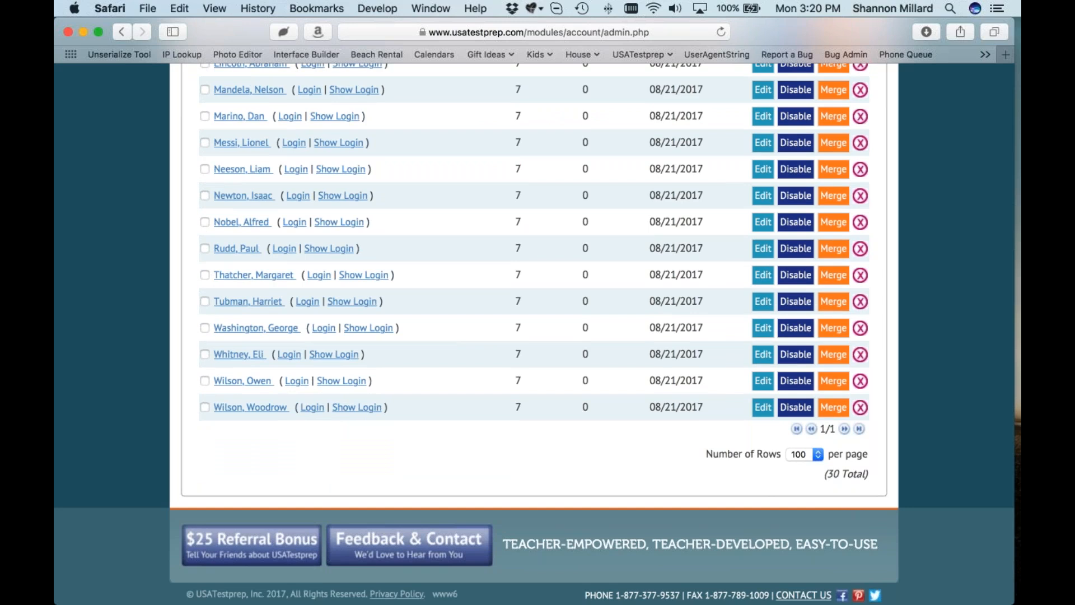
scroll(647, 337, up, 10)
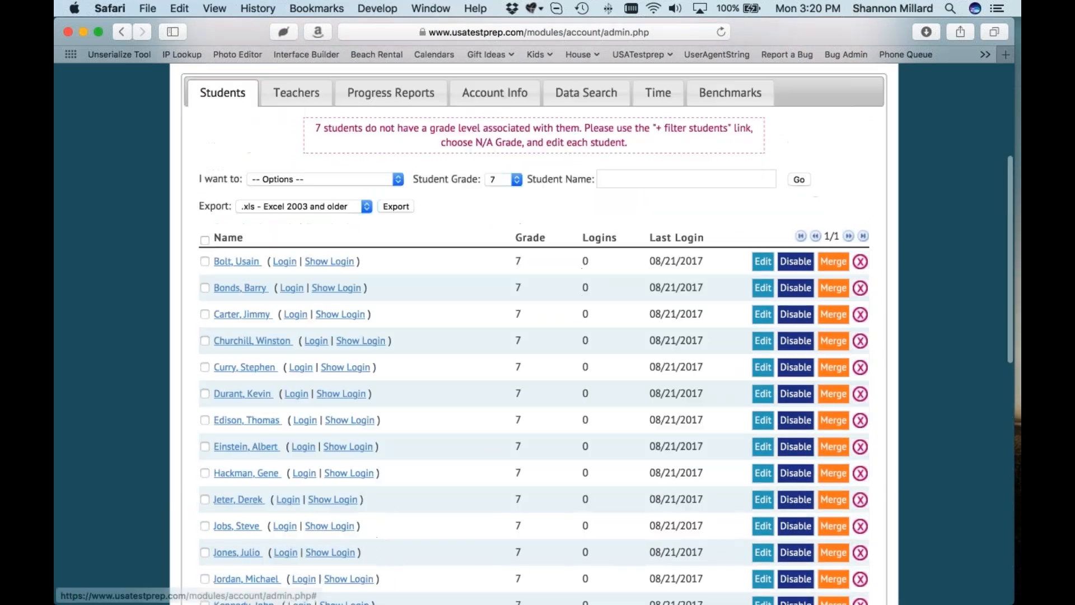
click(205, 241)
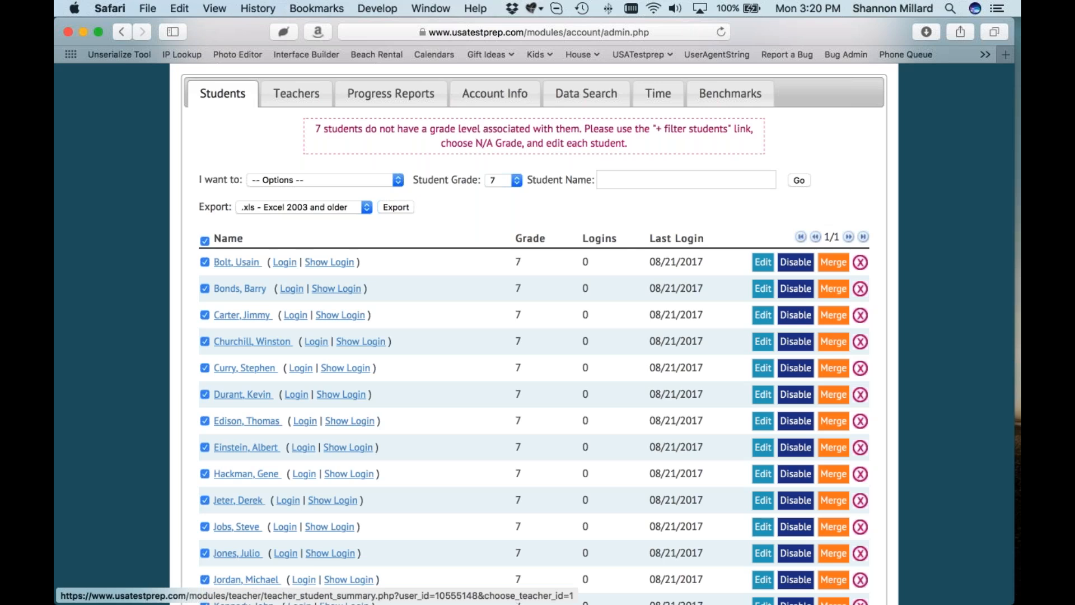
Step: Promote the selected grade-7 students to grade 8 and save
click(315, 180)
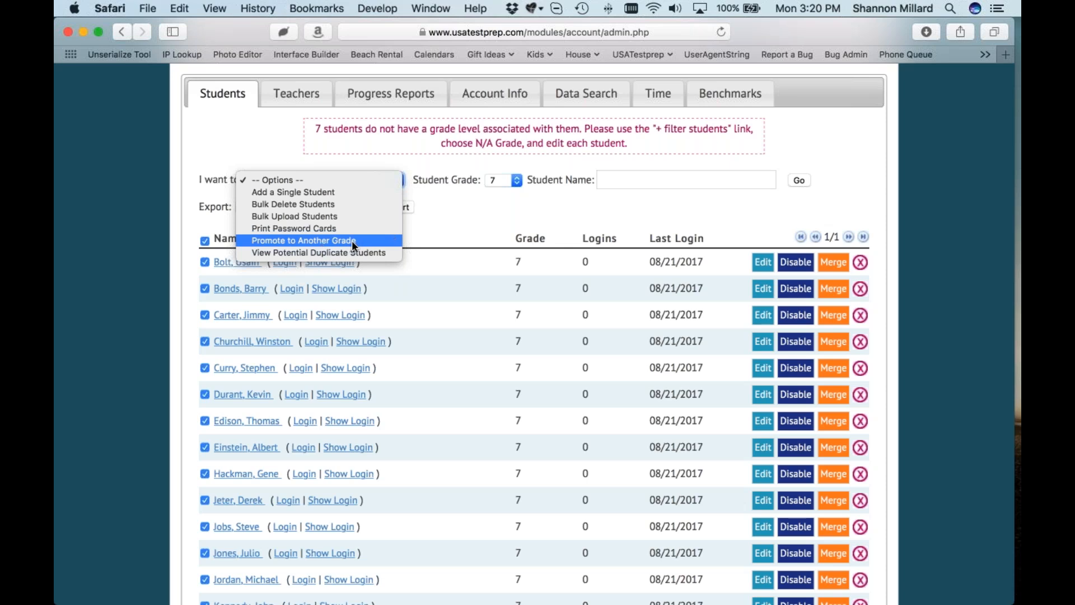
click(364, 240)
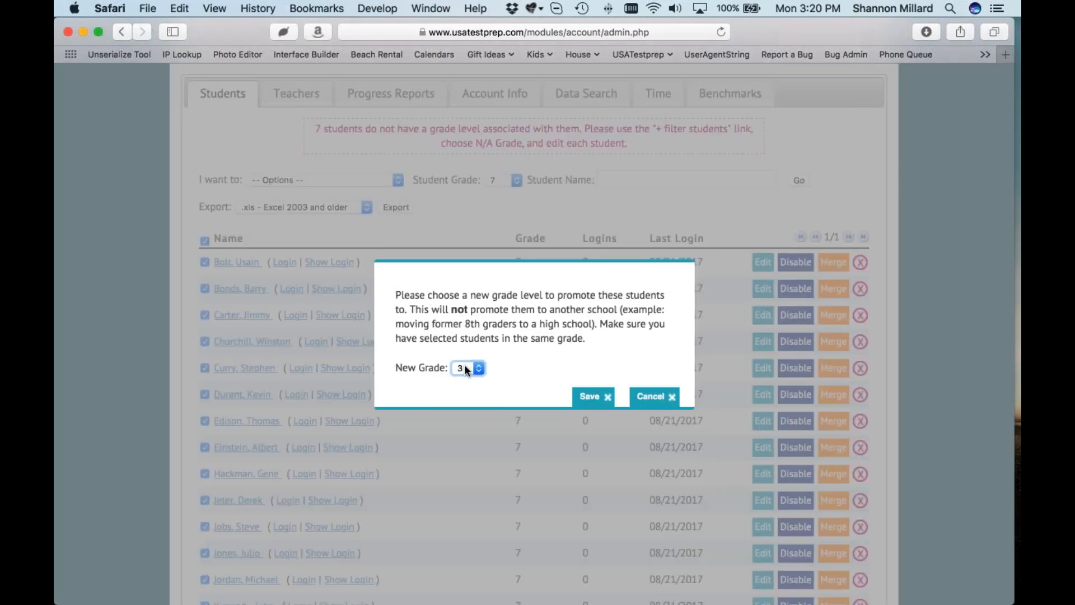
click(464, 368)
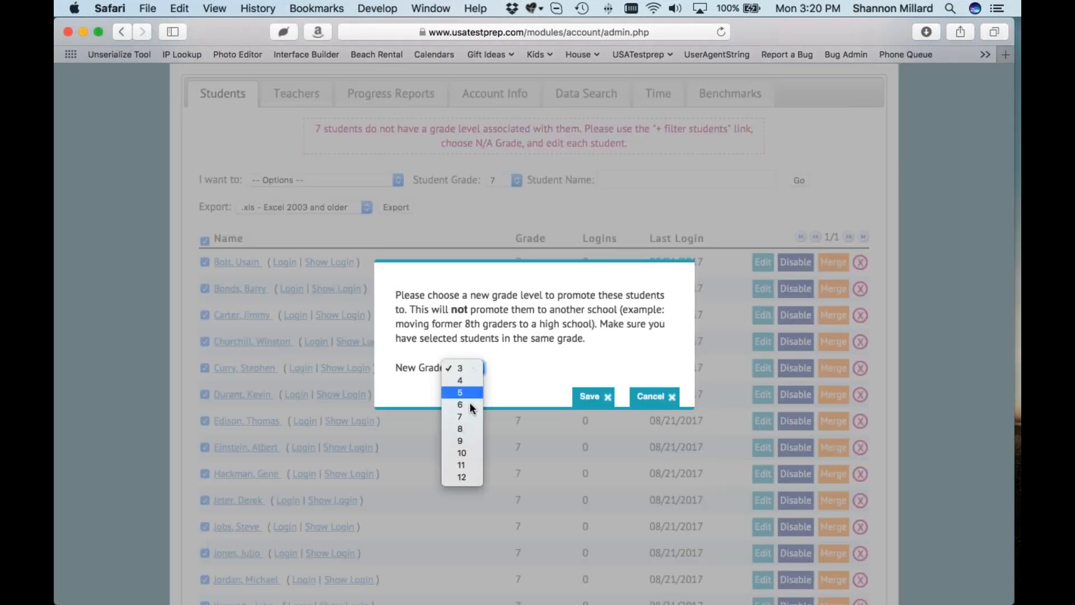
click(469, 427)
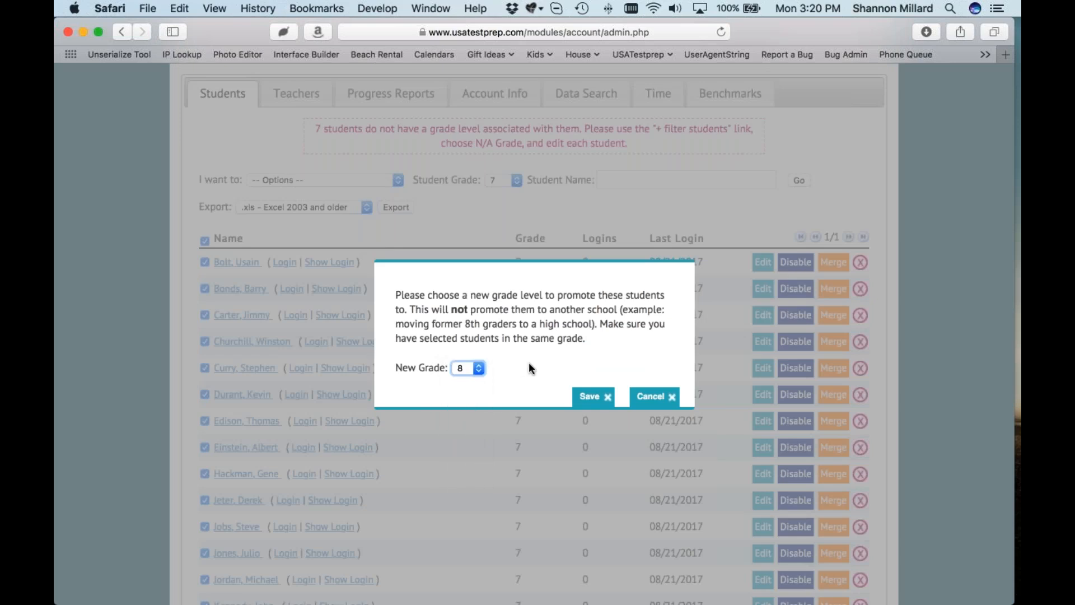
click(594, 397)
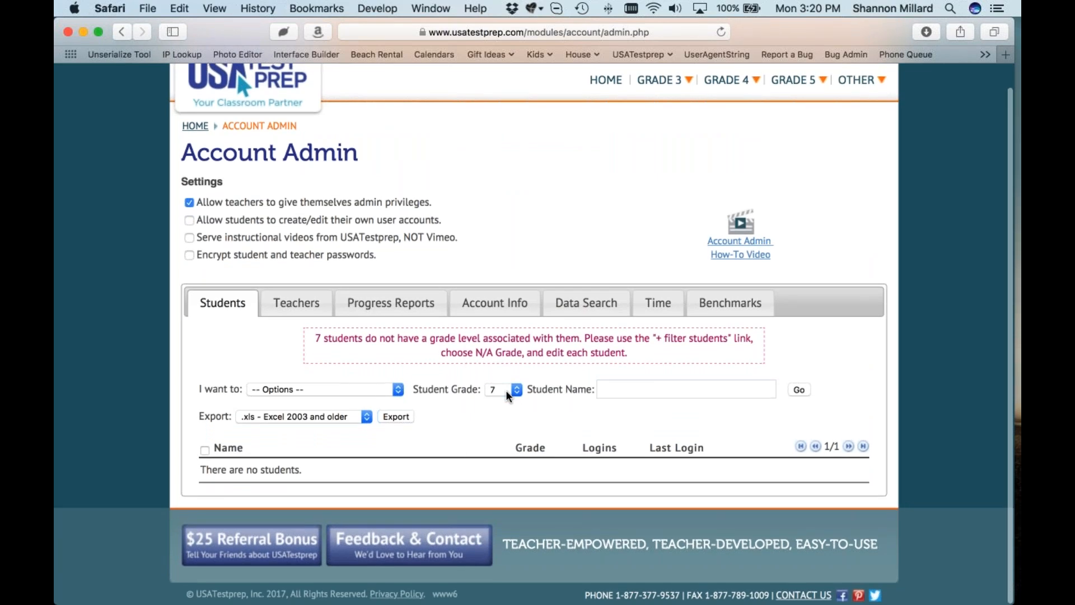
Step: Filter the roster to grade 8 and review the 32 students now listed
click(506, 390)
click(502, 388)
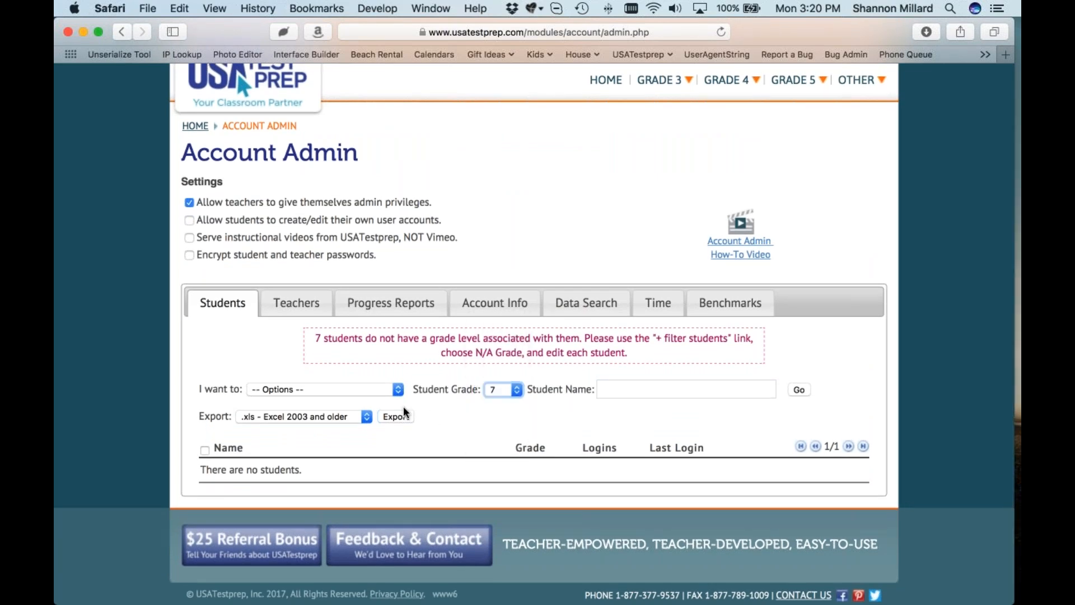
click(504, 390)
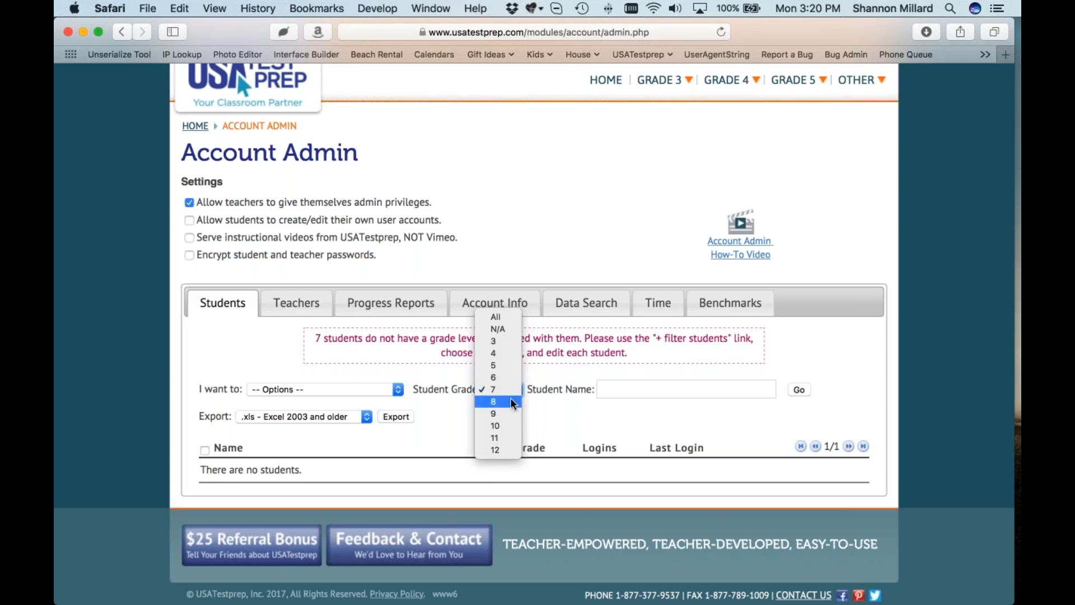
click(509, 397)
click(798, 389)
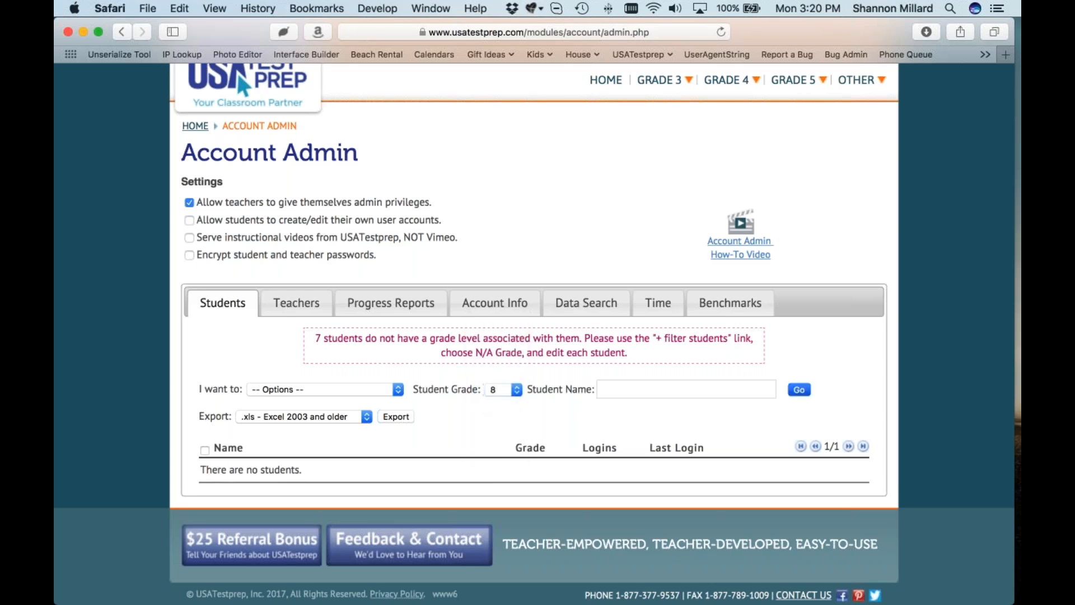
scroll(534, 336, down, 15)
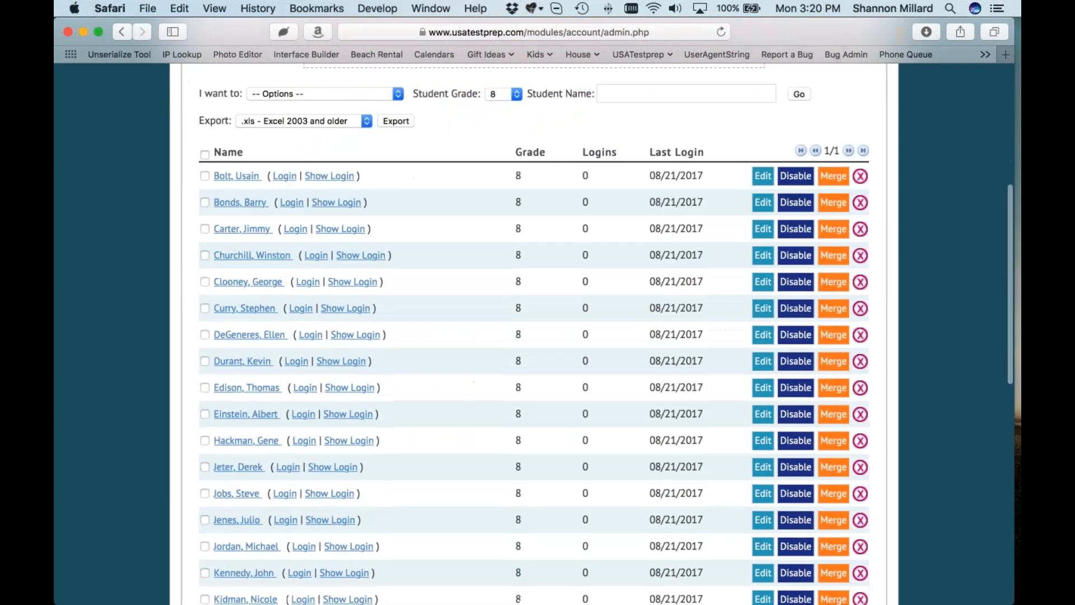
scroll(534, 336, down, 5)
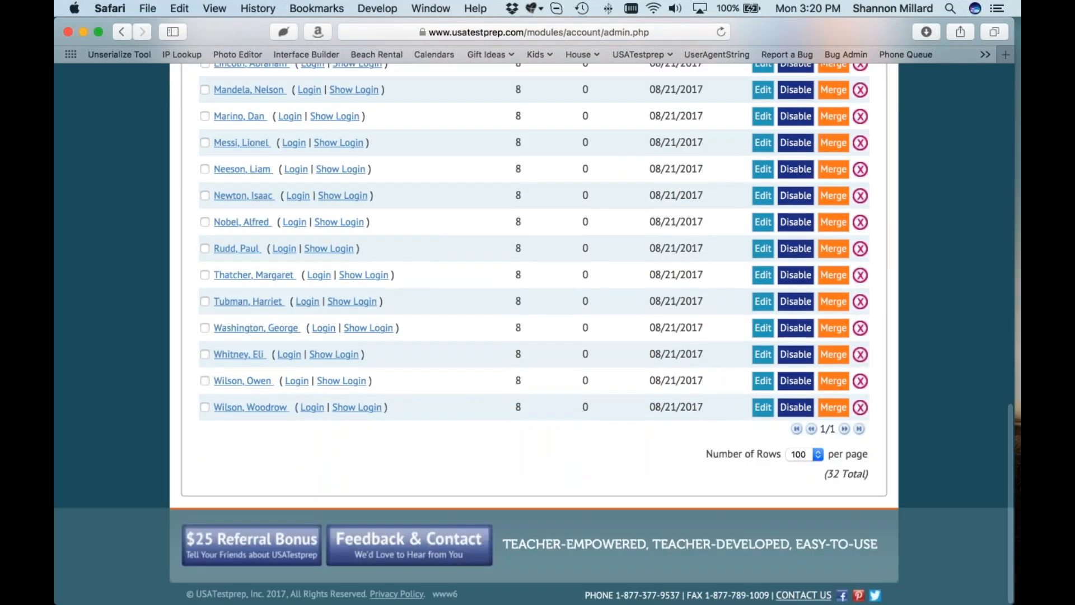
scroll(534, 336, up, 15)
scroll(516, 367, up, 3)
Step: Filter the roster to grade 6 and select all students except one
click(515, 368)
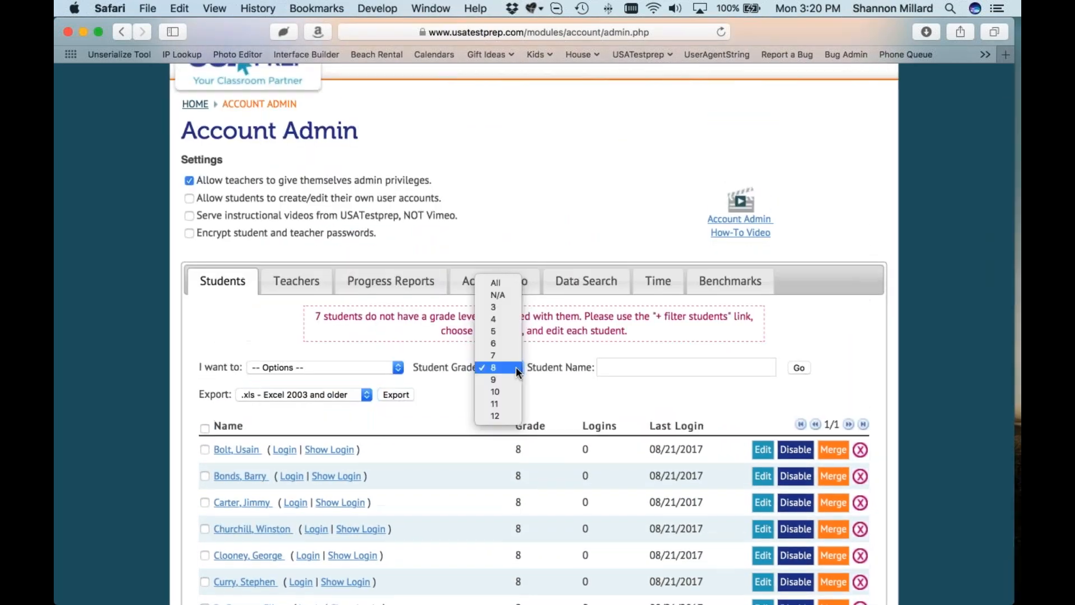
click(507, 343)
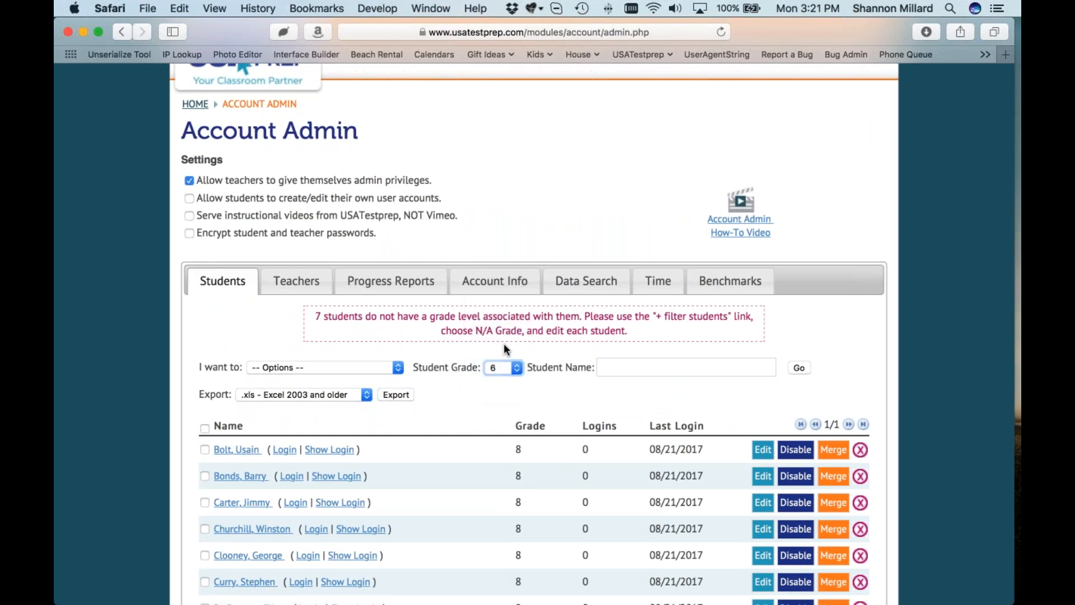
scroll(456, 385, down, 10)
scroll(455, 385, down, 5)
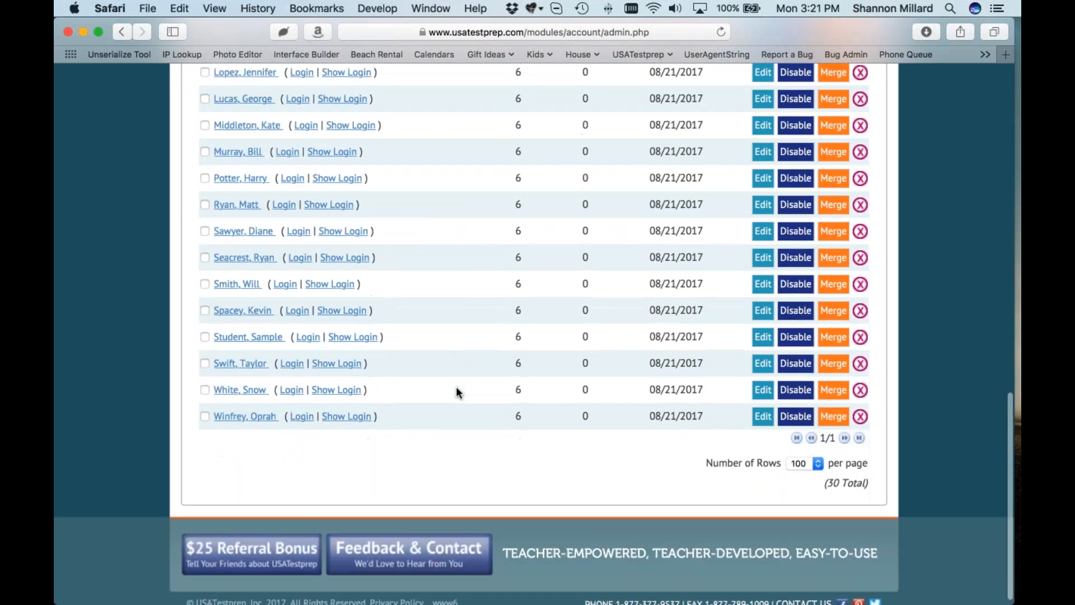
scroll(456, 385, up, 15)
click(204, 473)
scroll(340, 449, down, 3)
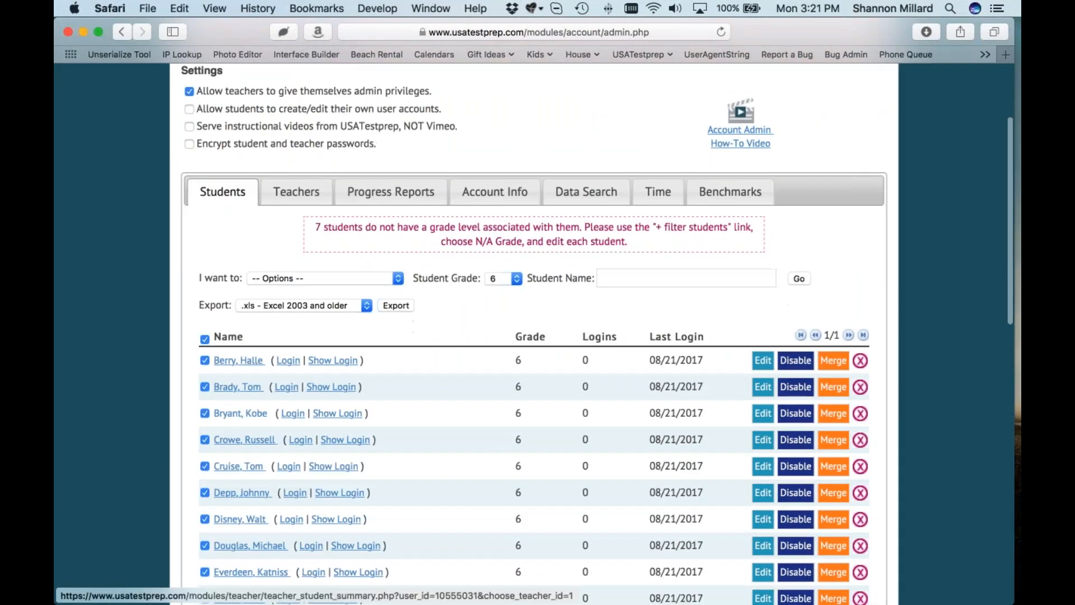
click(205, 387)
Step: Promote the 29 selected grade-6 students to grade 7 and save
click(319, 276)
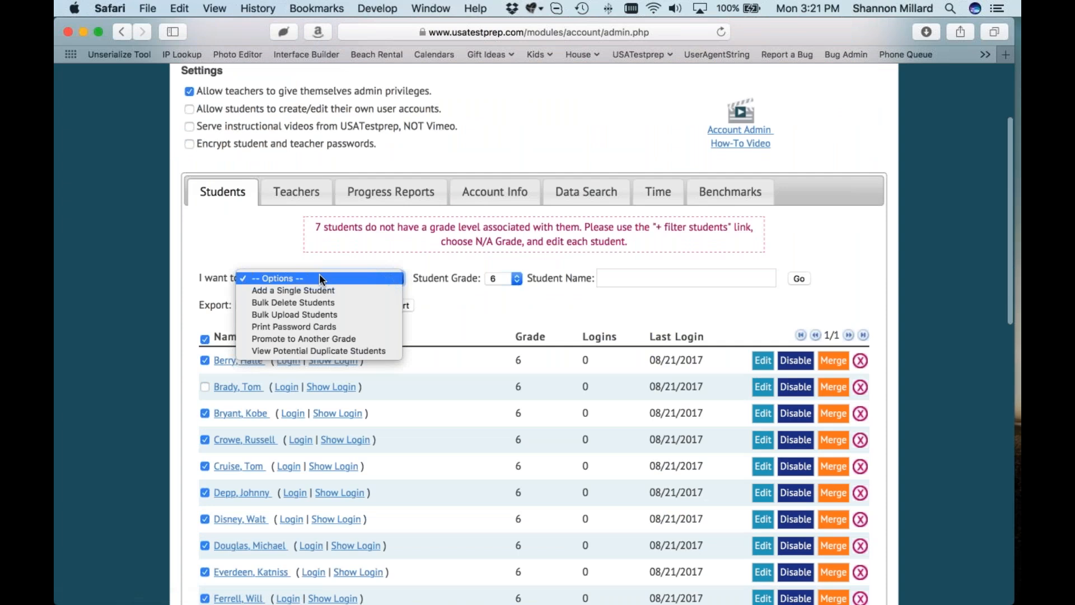
click(336, 338)
click(473, 368)
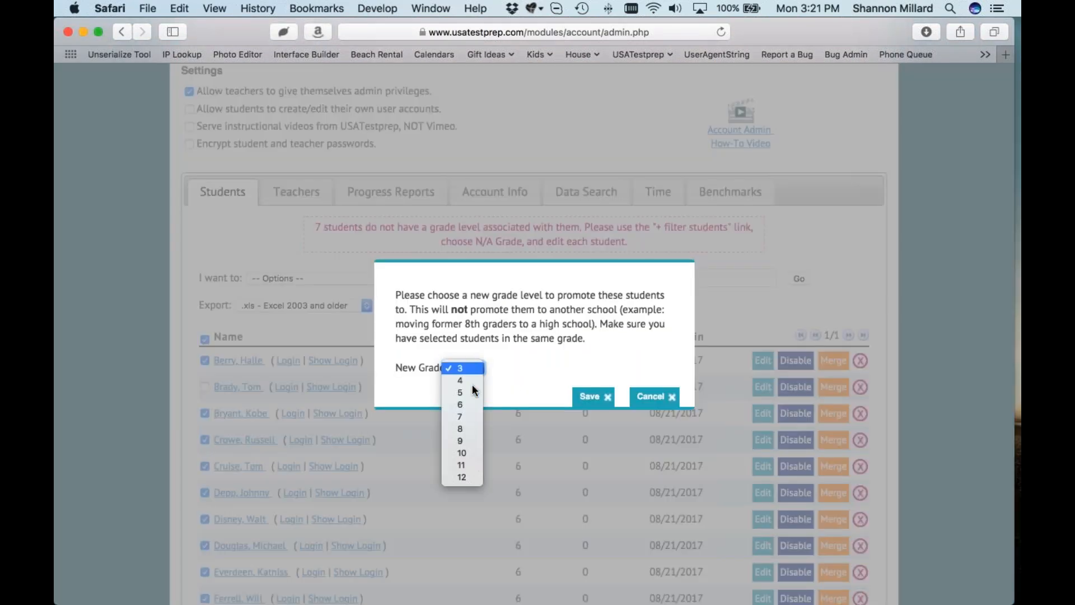
click(471, 417)
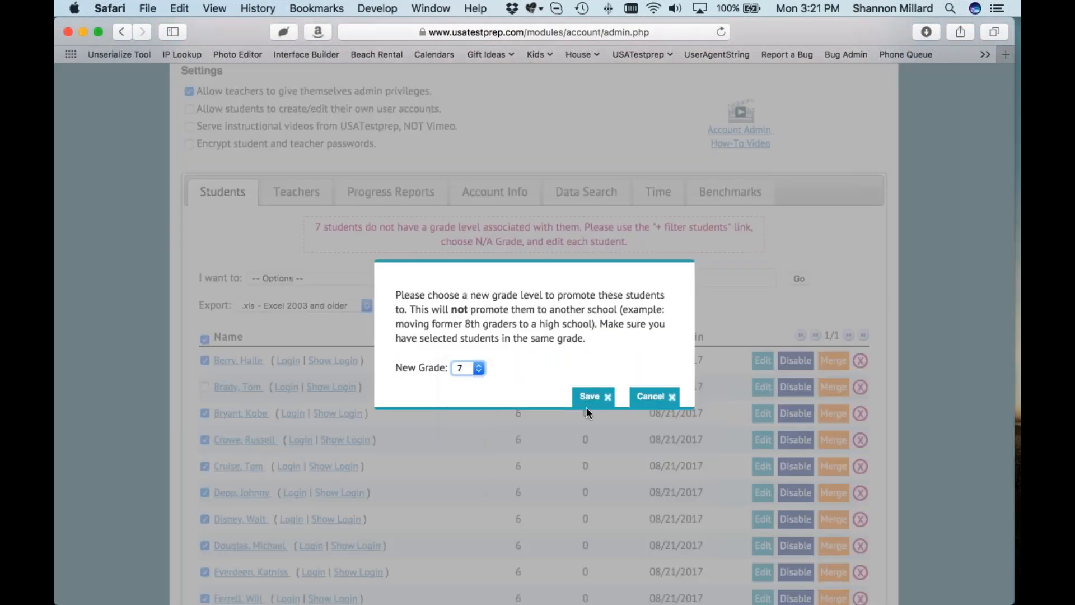
click(586, 399)
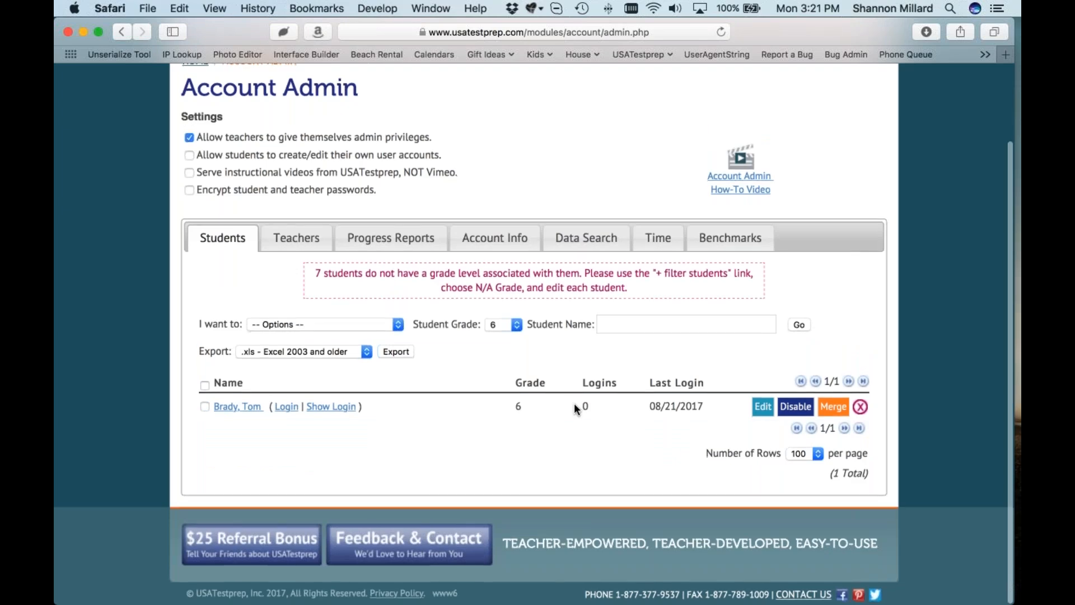
click(516, 325)
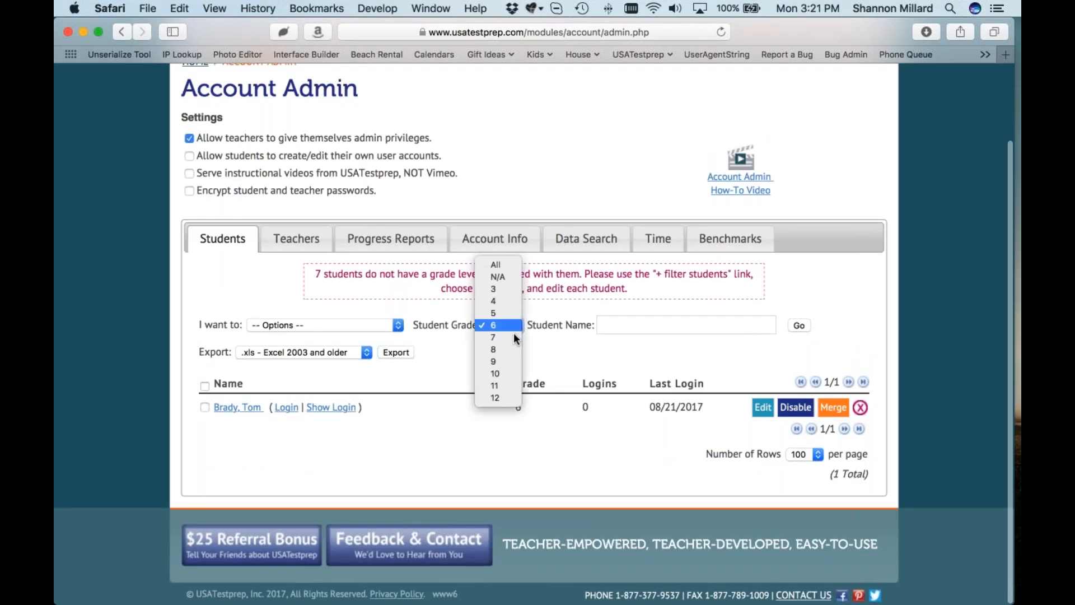
click(513, 337)
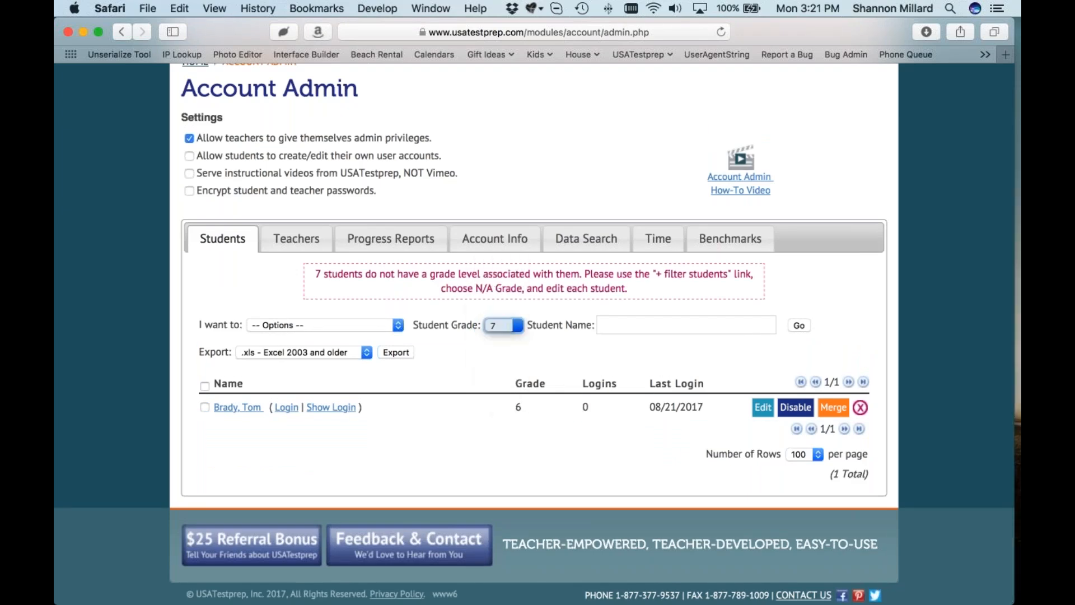
click(795, 327)
scroll(423, 336, down, 10)
scroll(425, 387, down, 5)
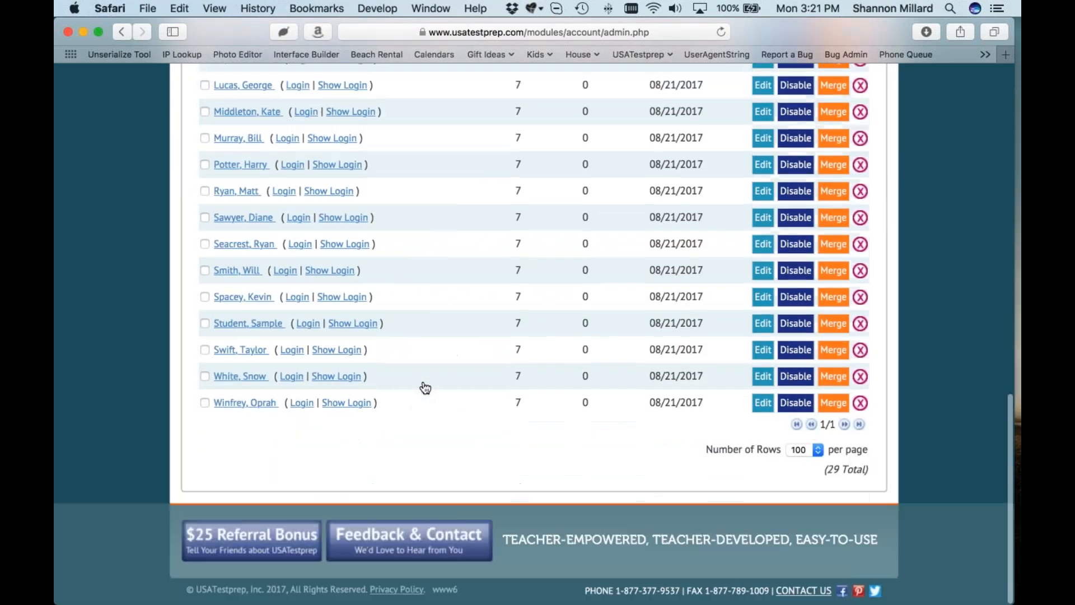
scroll(425, 387, up, 20)
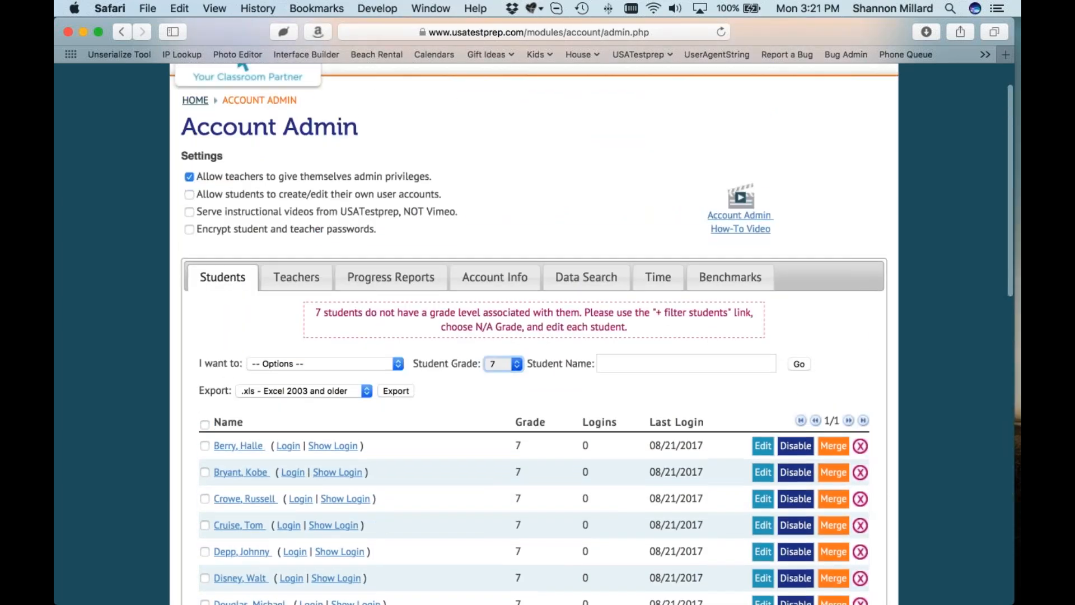
click(513, 364)
click(512, 353)
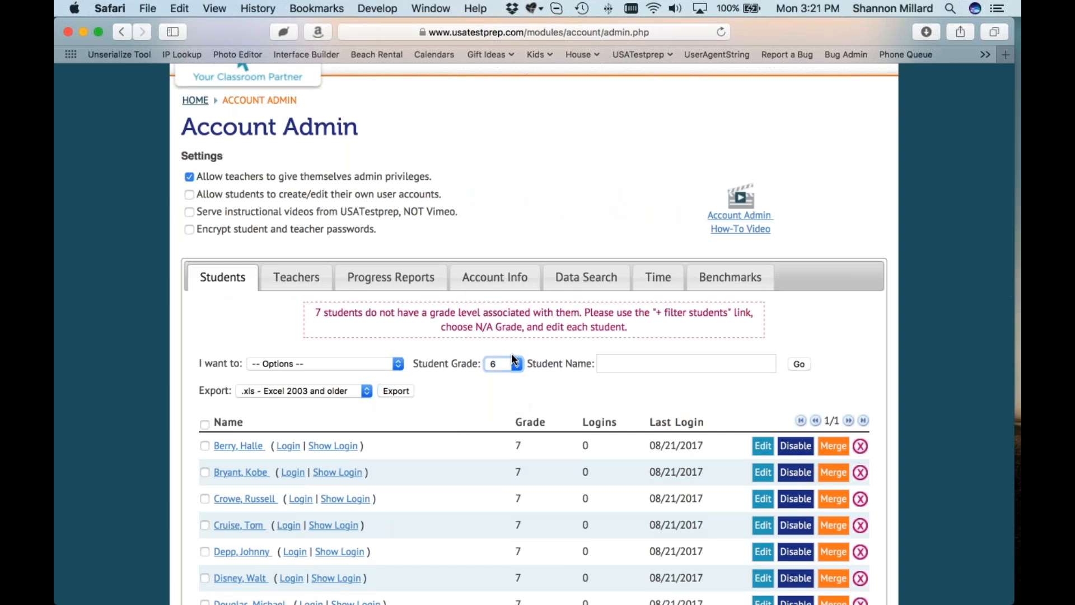
click(796, 363)
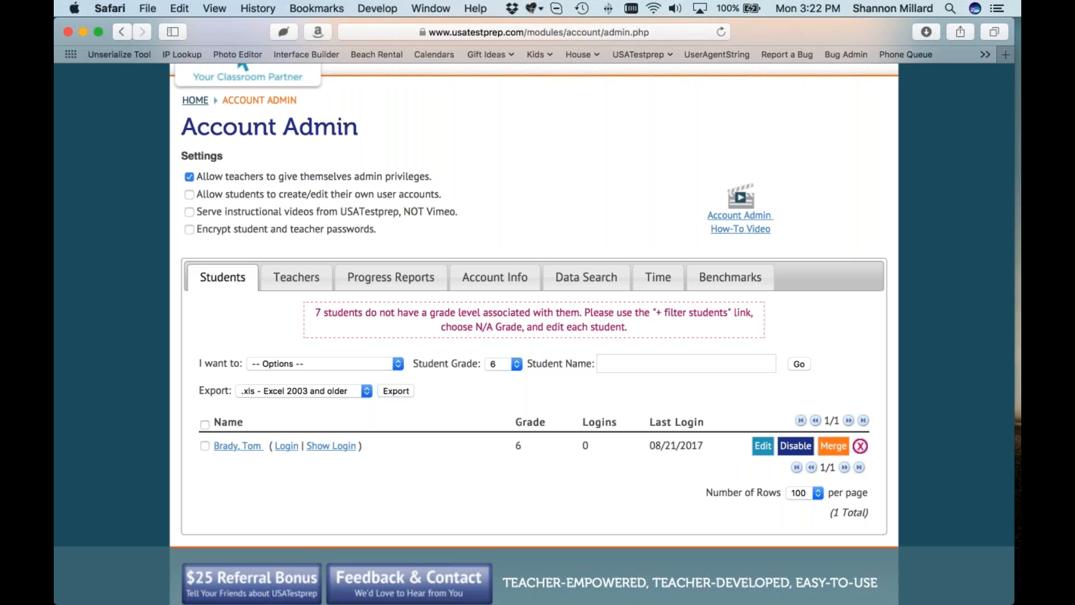
key(super+Tab)
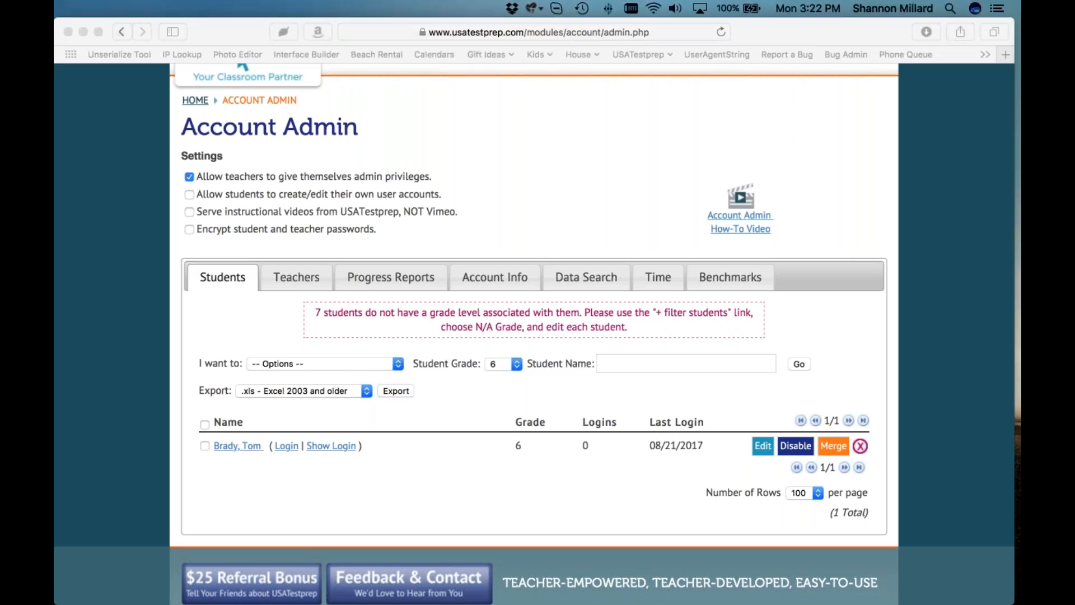